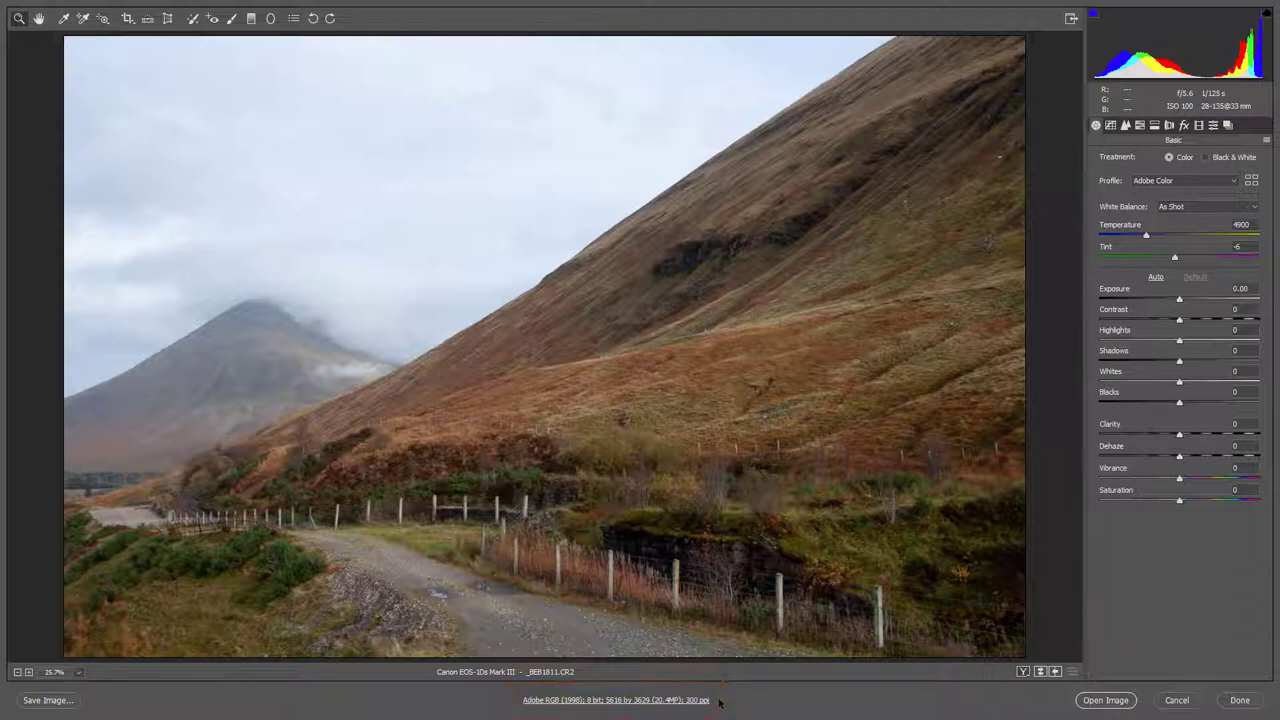
Enable the workflow option to open images in Photoshop as Smart Objects
left_click(610, 702)
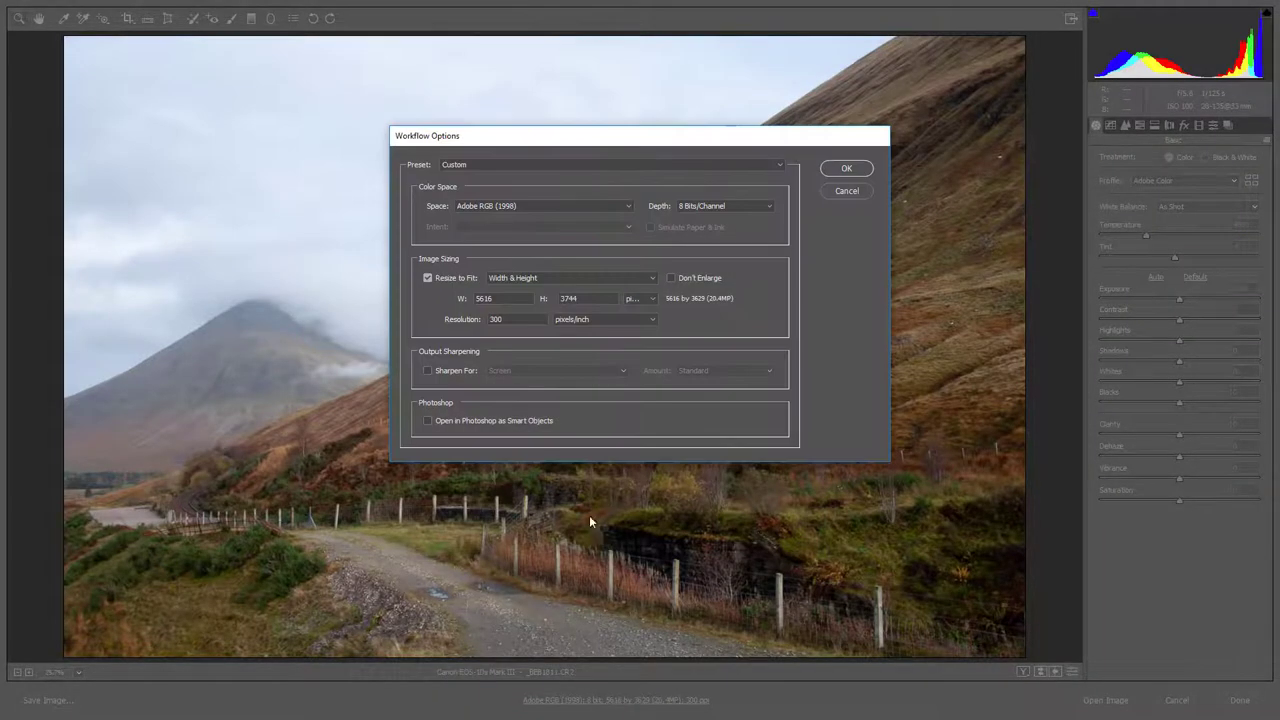
left_click(428, 421)
left_click(843, 168)
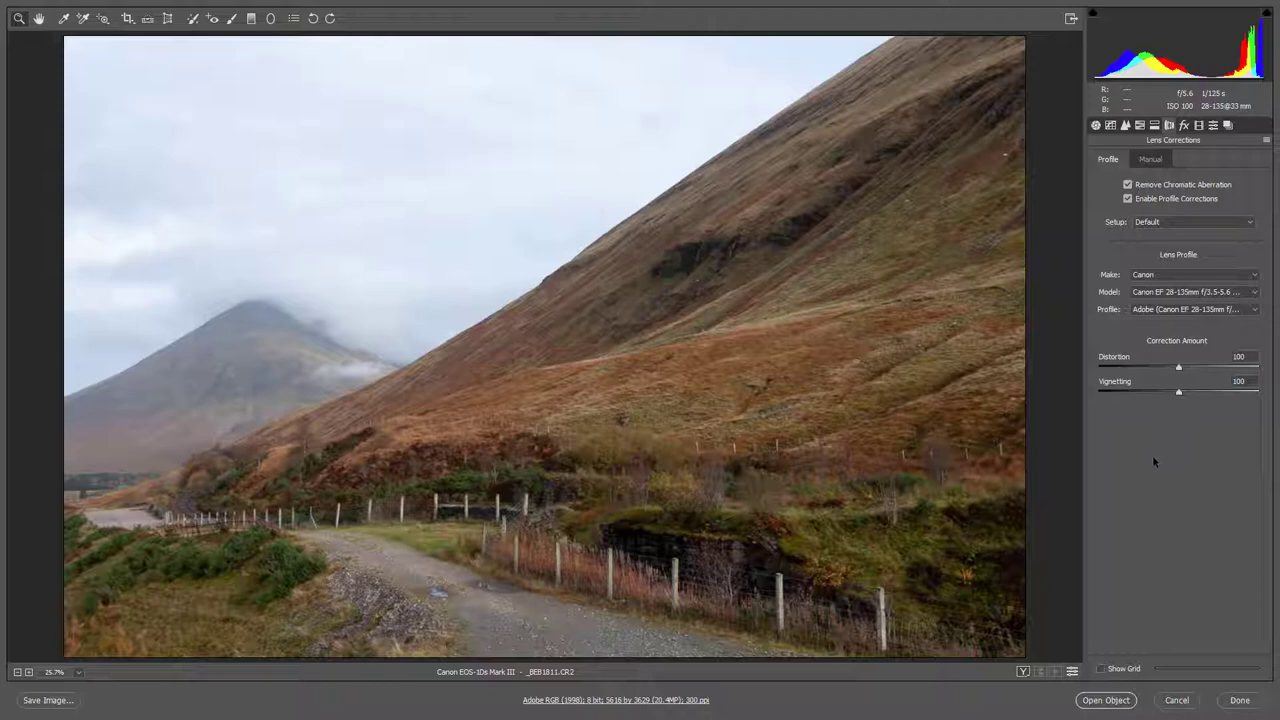
Try to straighten the photo with a slightly rotated crop frame
left_click(132, 20)
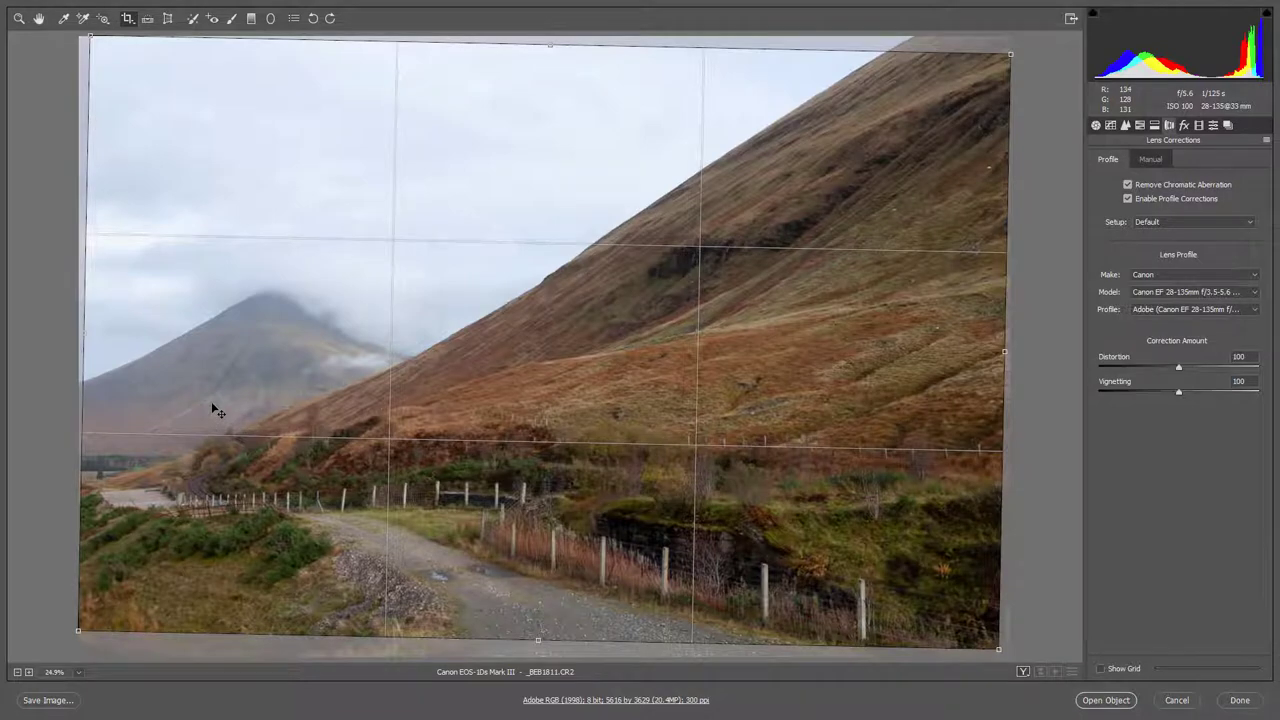
key("Return")
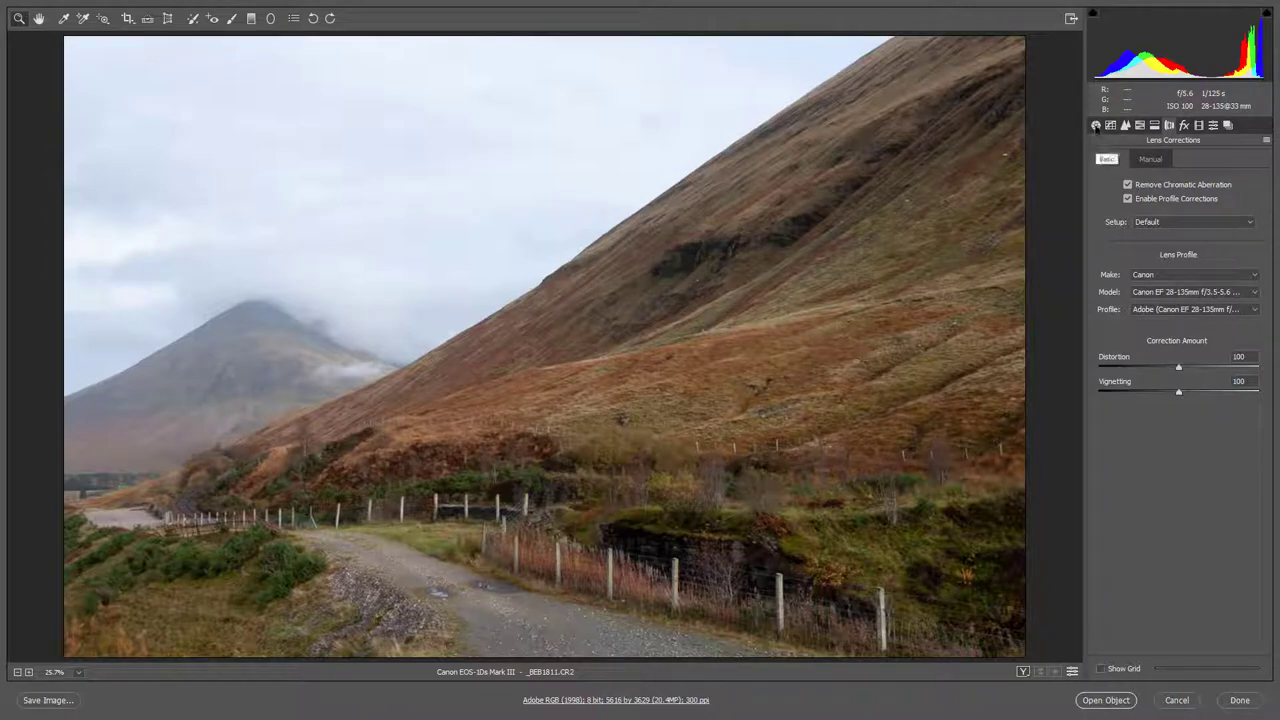
Try the automatic tone adjustments in the Basic settings and restore the default values
left_click(1096, 125)
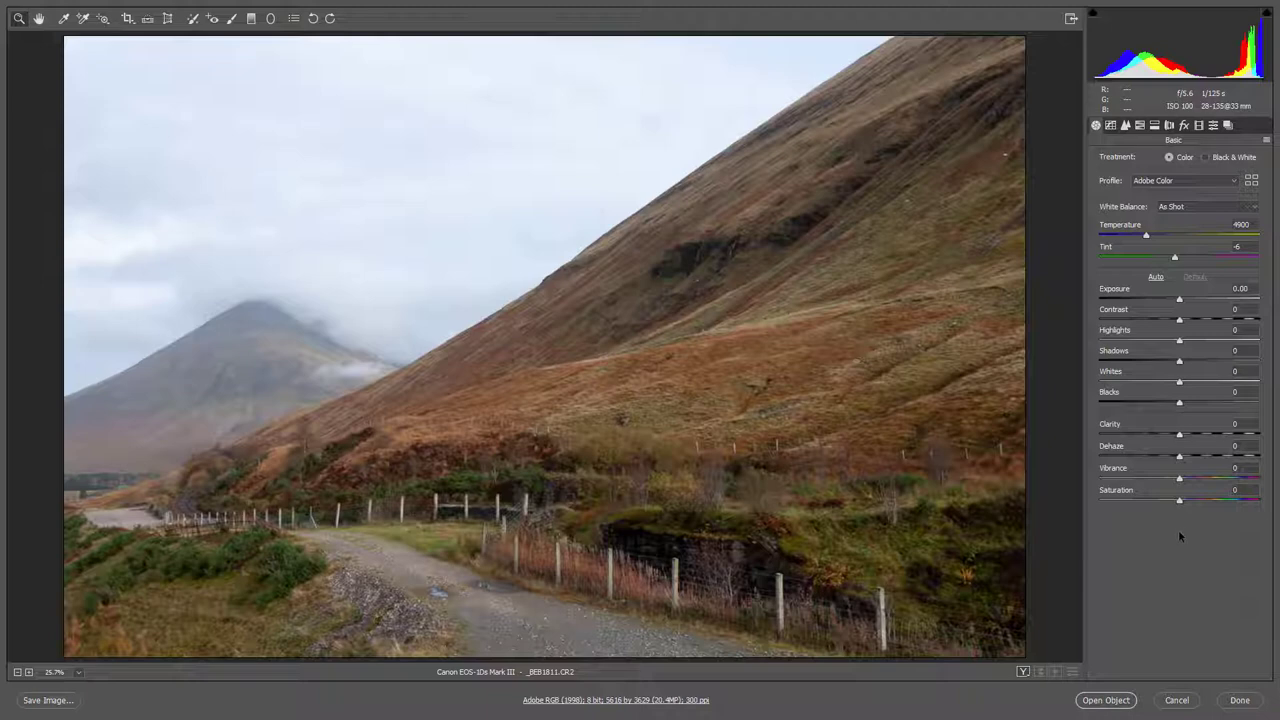
mouse_move(1200, 45)
left_click(1155, 278)
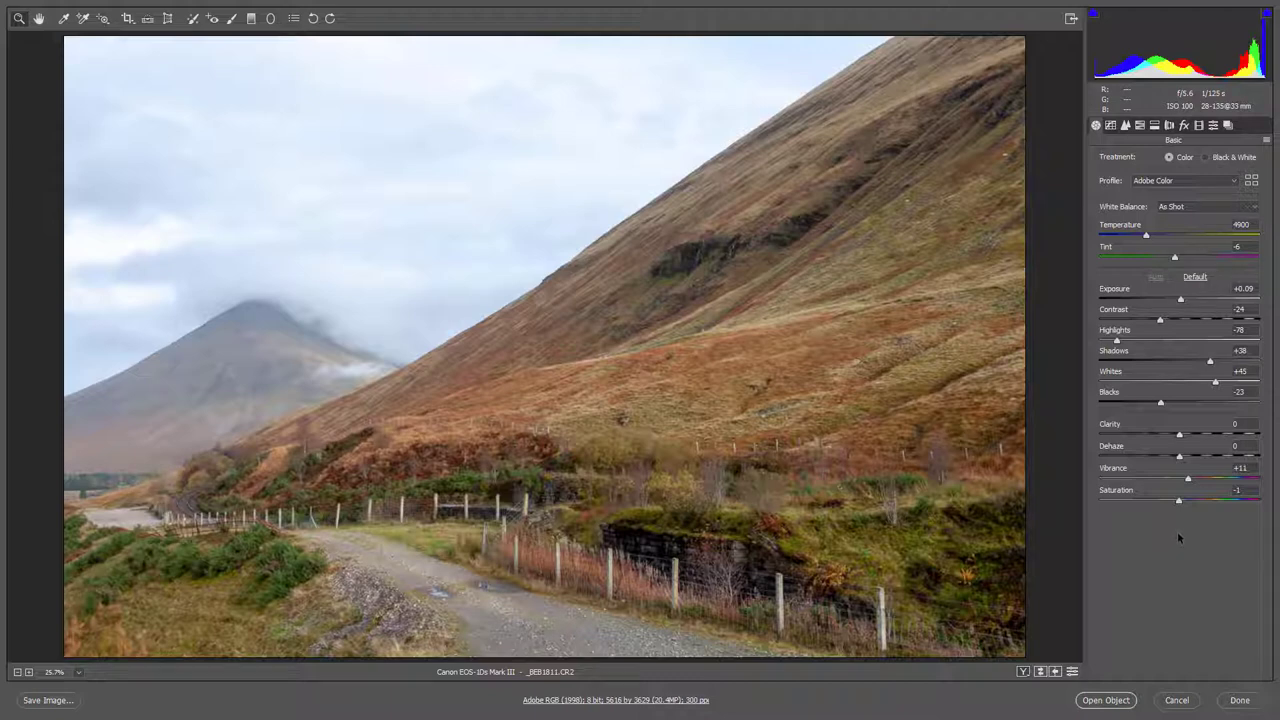
left_click(1196, 279)
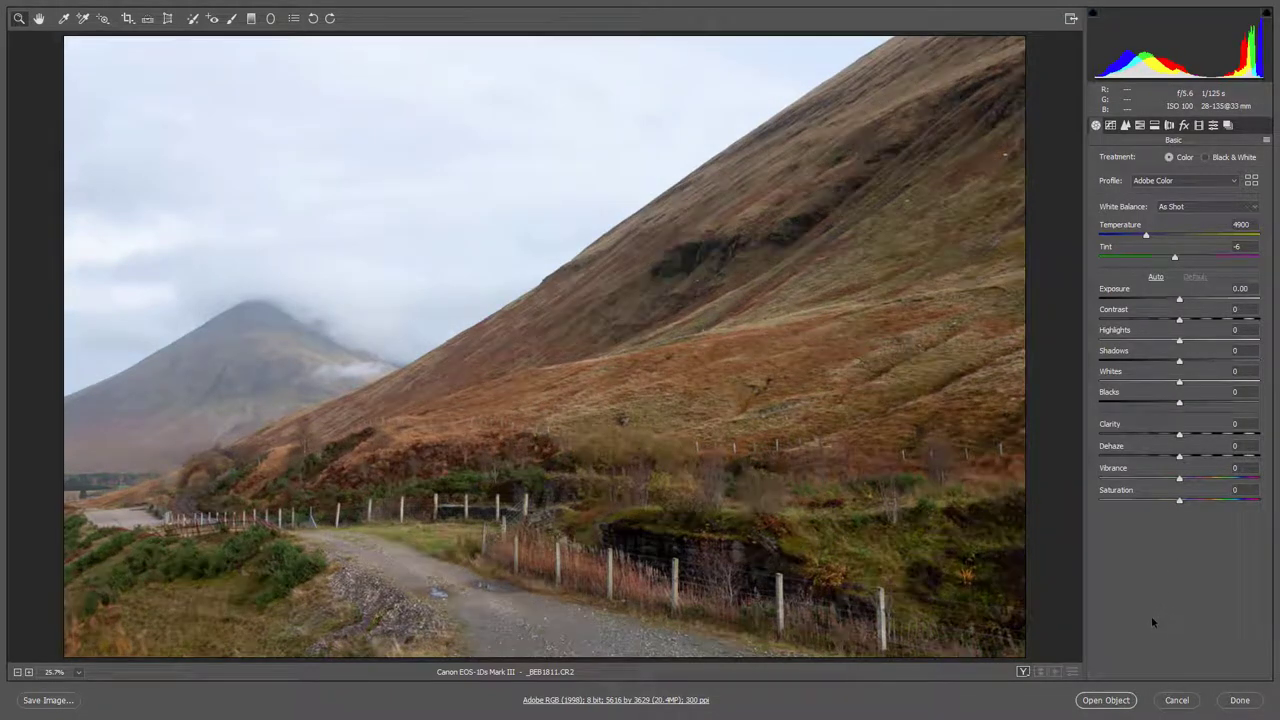
Set the photo's Clarity to +40 and Vibrance to +60
left_click(1219, 435)
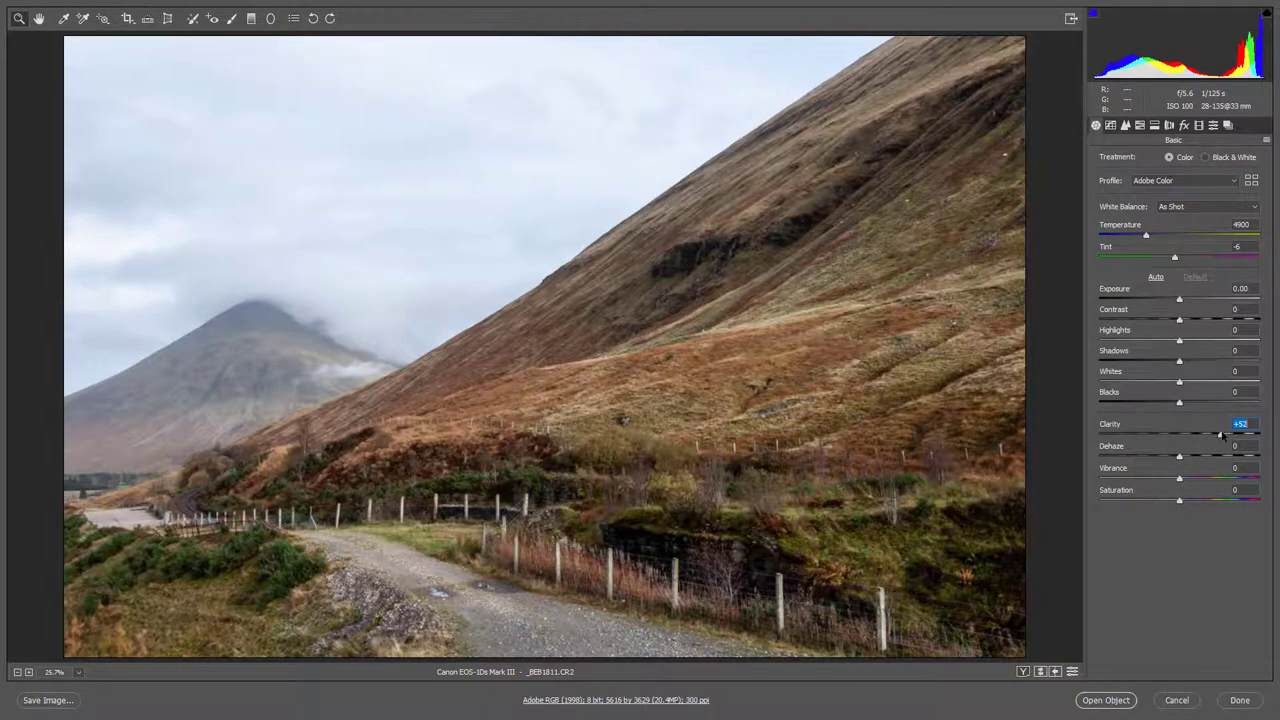
left_click_drag(1219, 435, 1211, 435)
left_click(1218, 481)
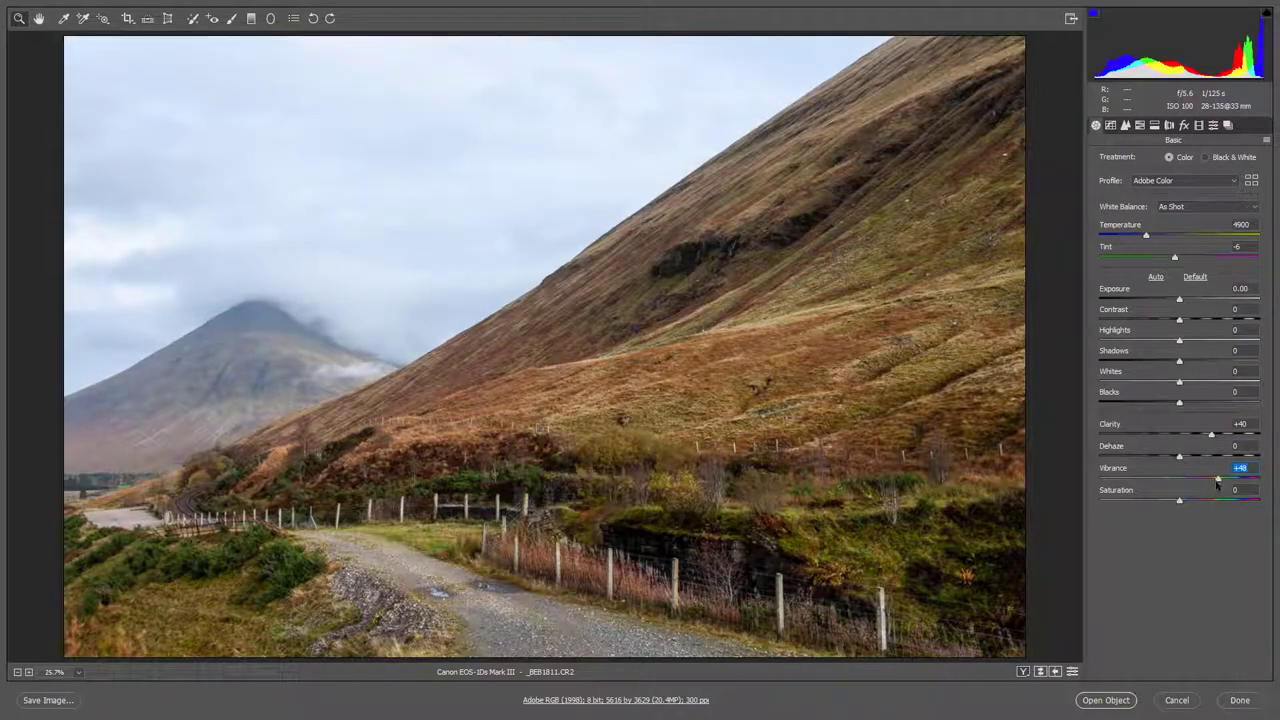
left_click_drag(1218, 482, 1221, 484)
left_click_drag(1219, 484, 1225, 484)
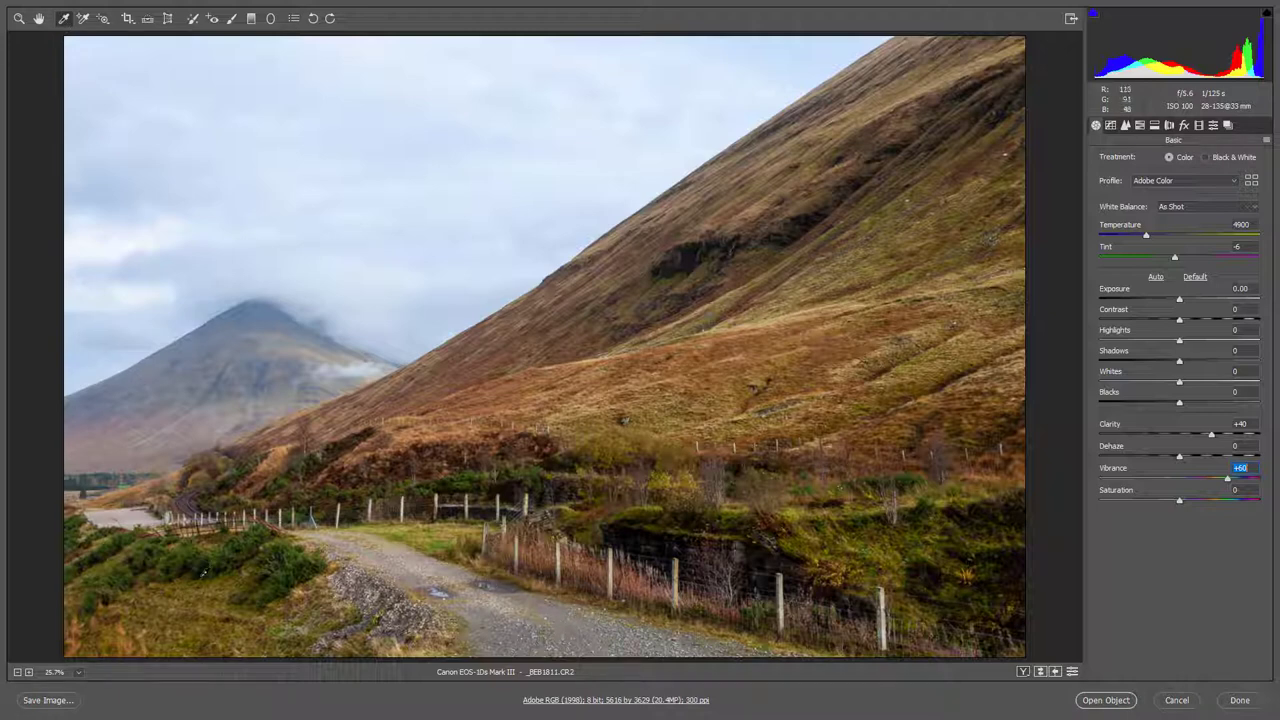
Sample the white balance from the pale ground by the fence and from the gravel track in the foreground
left_click(134, 512)
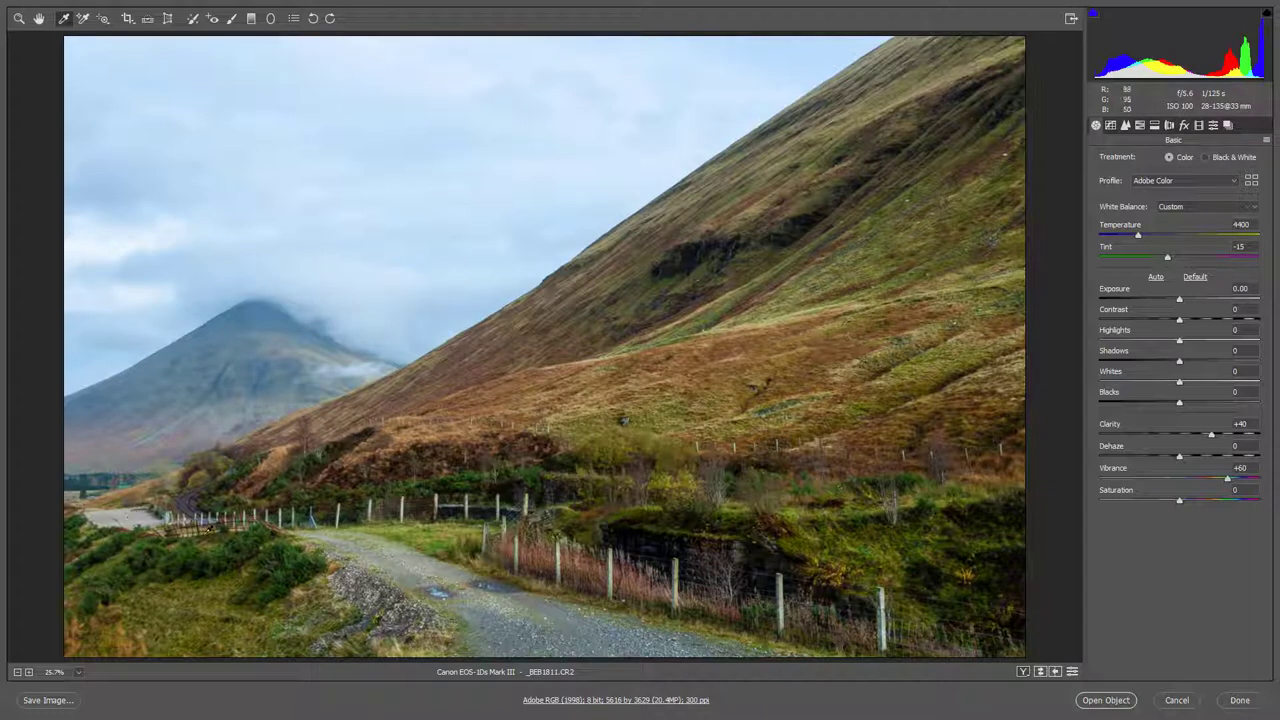
left_click(580, 615)
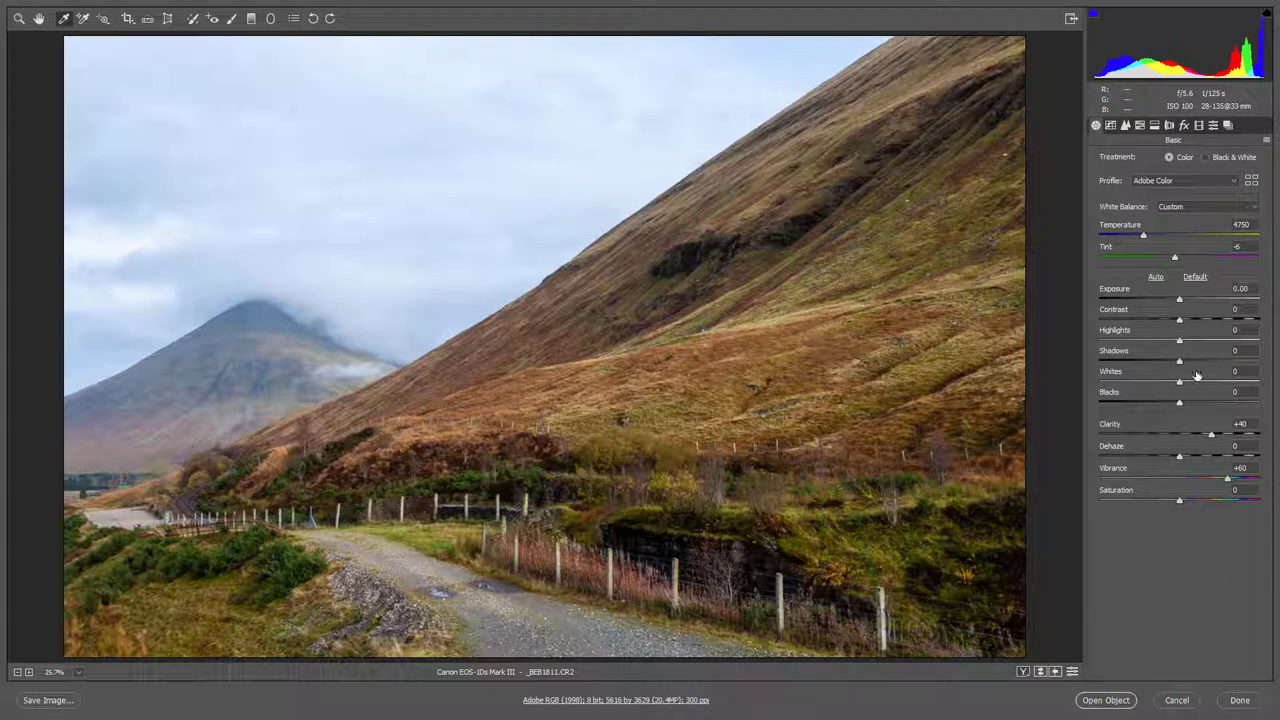
Adjust the tonal range with Shadows at +38, Blacks at -12 and Whites at +37
left_click_drag(1196, 360, 1209, 361)
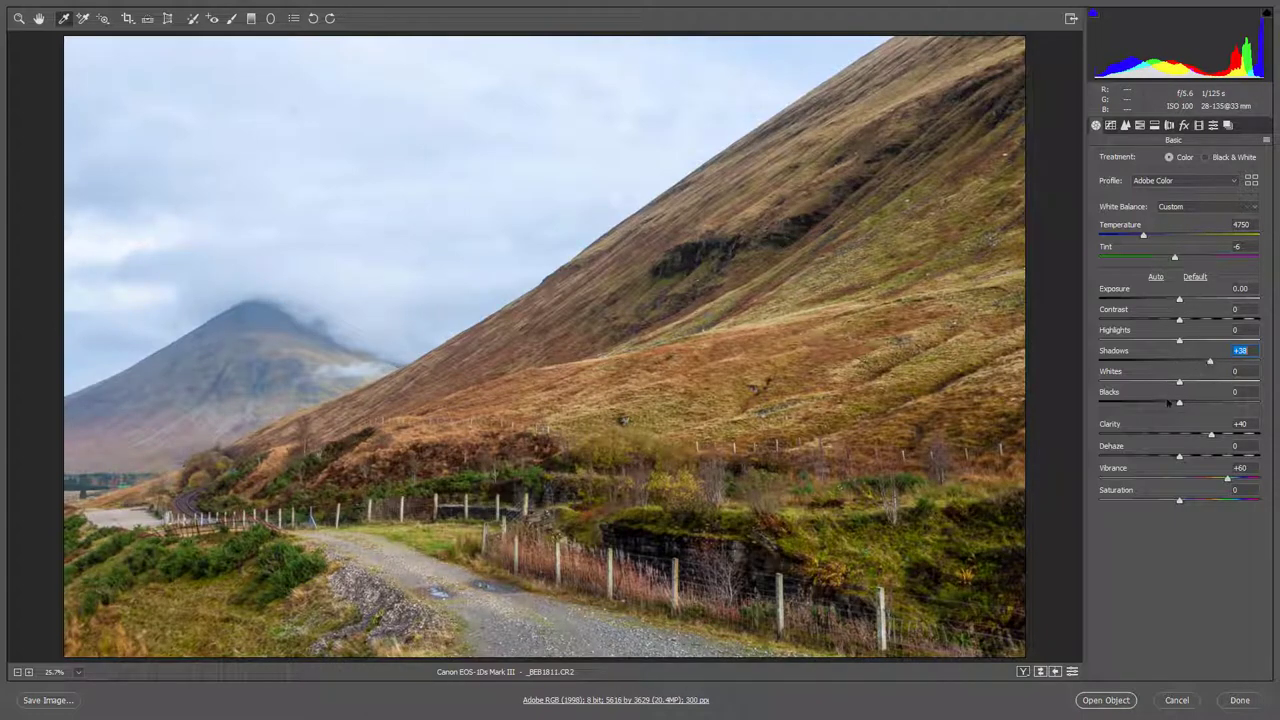
left_click(1171, 405)
left_click_drag(1198, 385, 1208, 392)
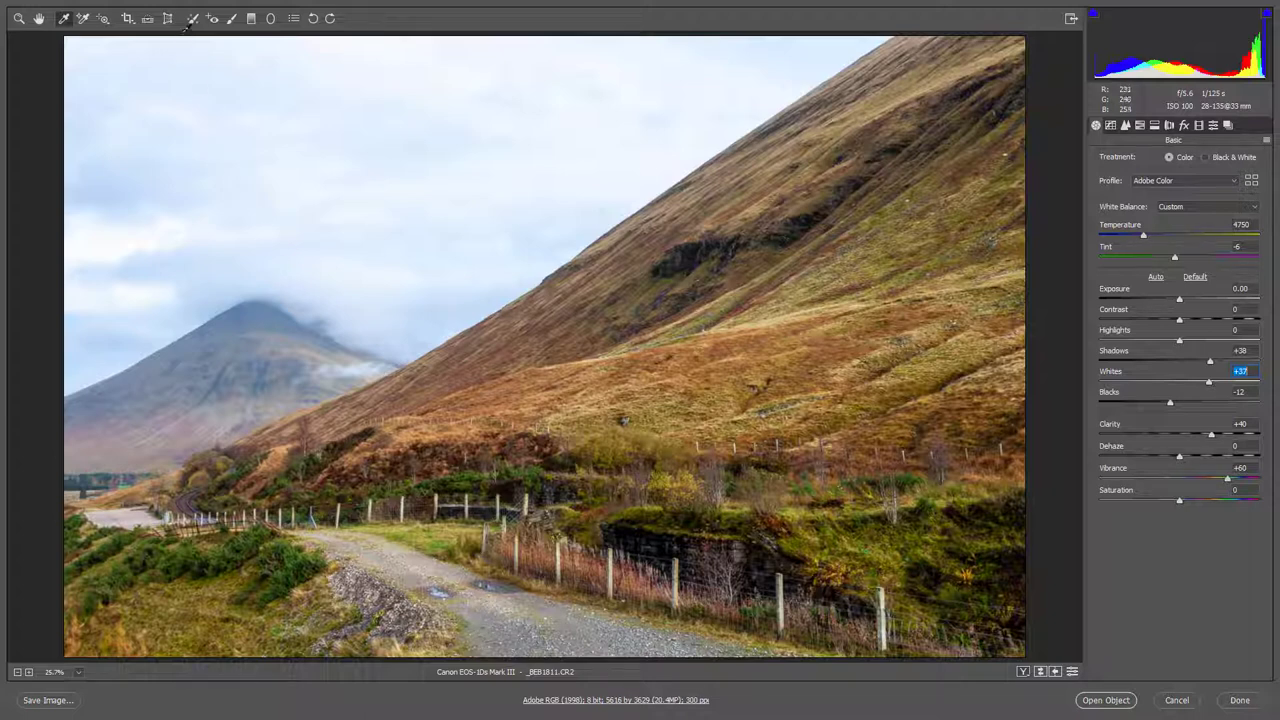
Heal a spot in the upper sky with the Spot Removal tool at size 6
left_click(192, 19)
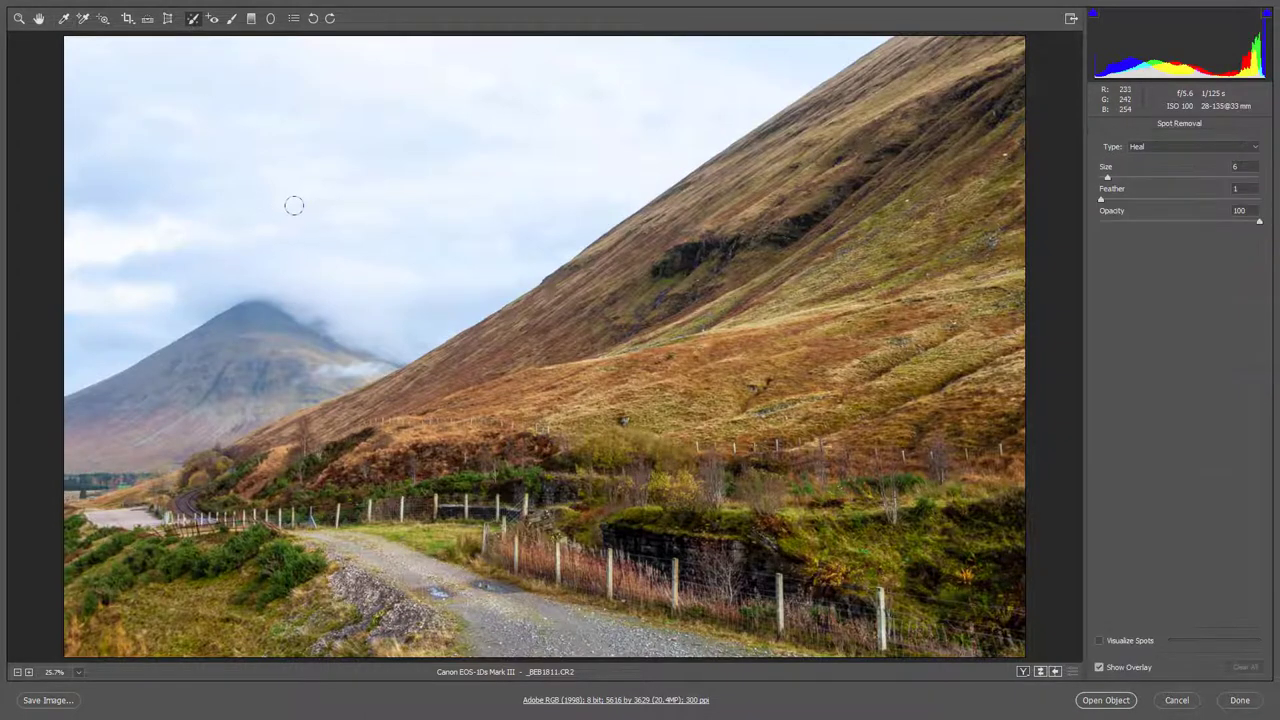
left_click(296, 110)
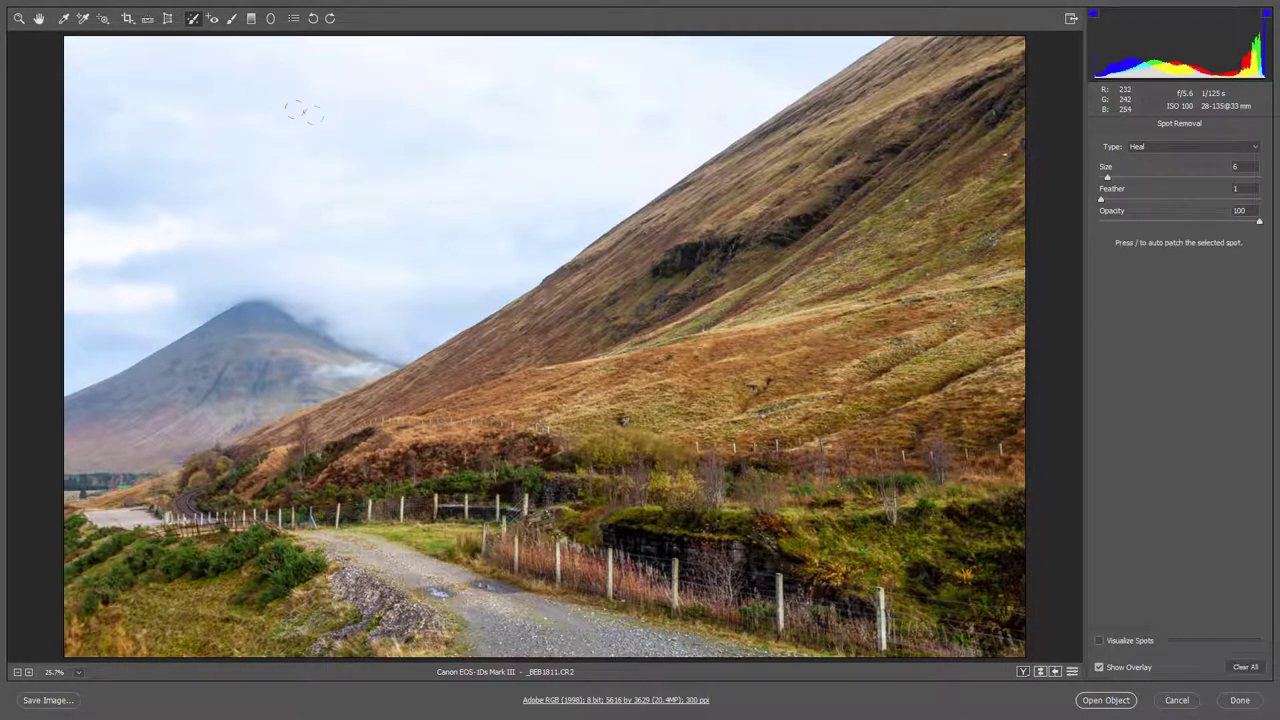
Check the sky for blemishes using Visualize Spots with a lowered threshold, and restore the normal view
left_click(1099, 641)
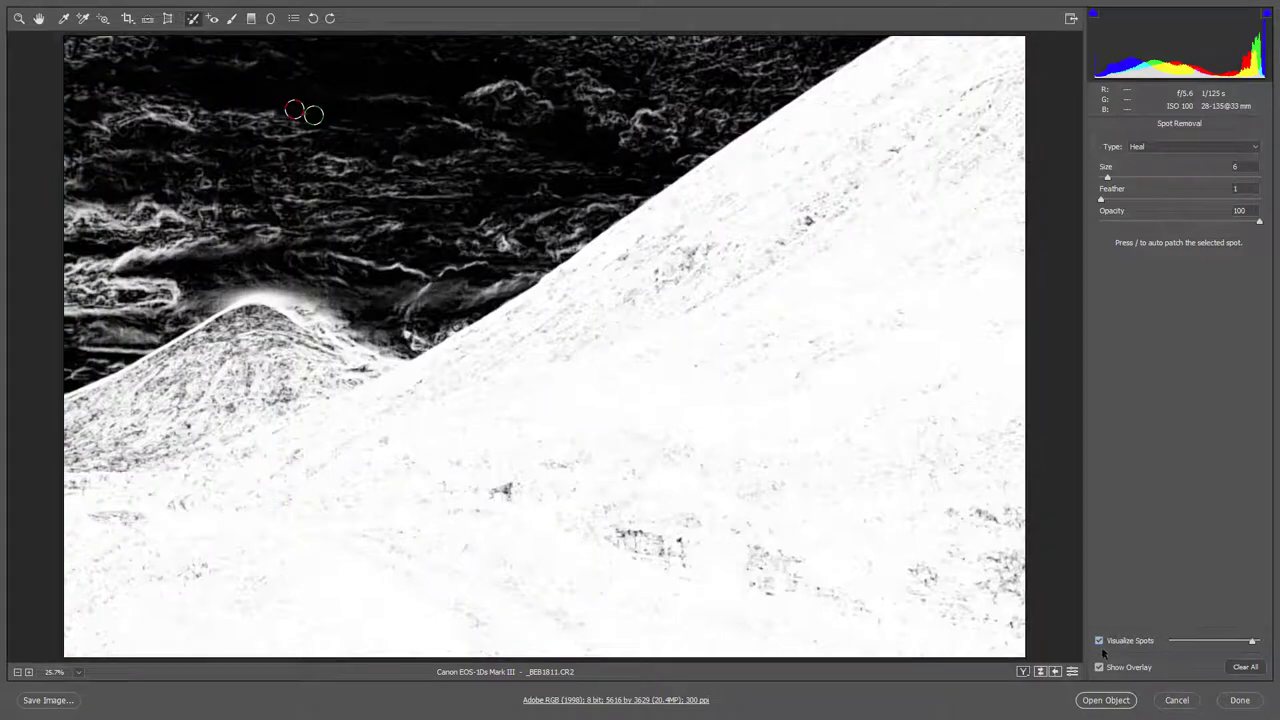
mouse_move(1252, 641)
left_mouse_down()
mouse_move(1229, 645)
mouse_move(1242, 645)
left_mouse_up()
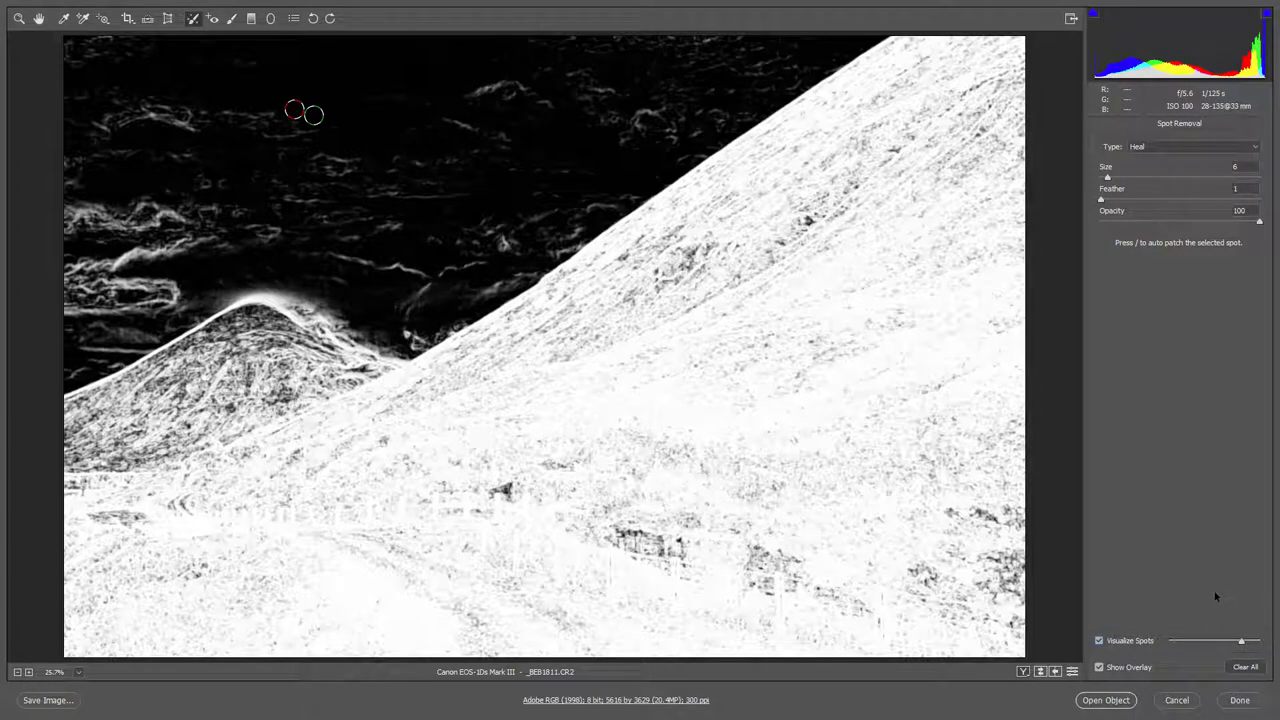
left_click(1099, 641)
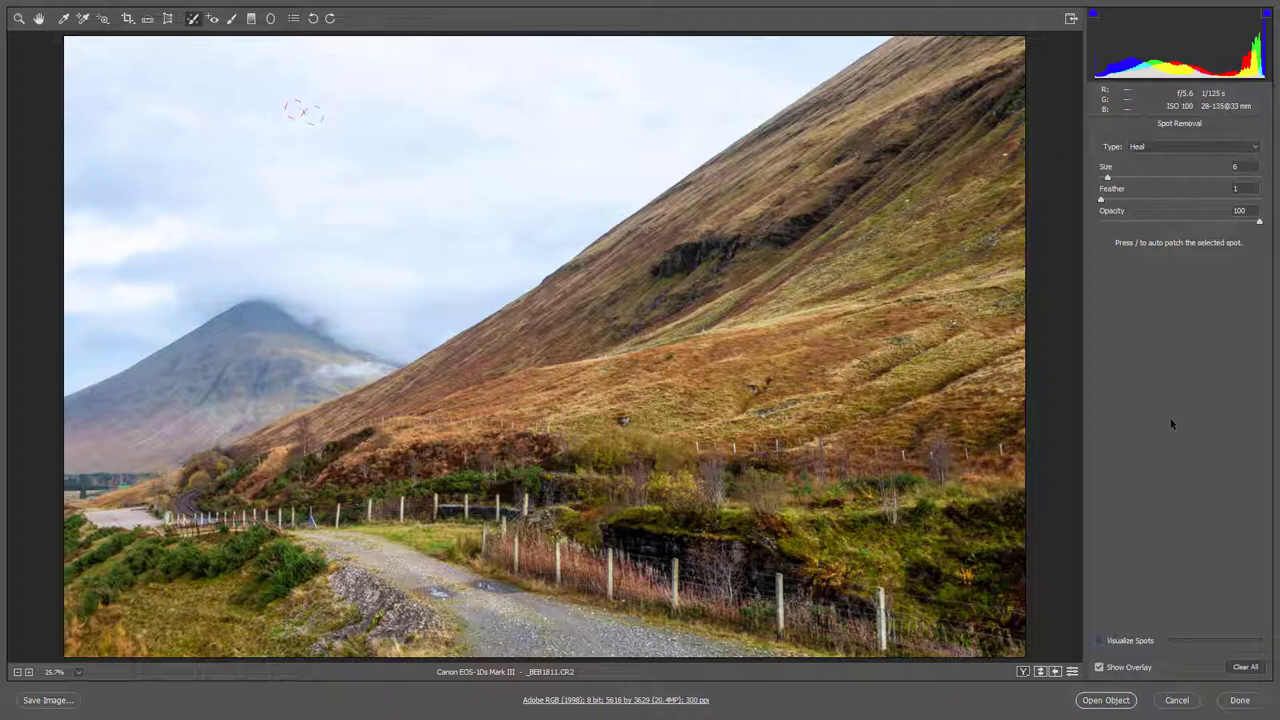
Warm the white balance to a Temperature of 5300 and open the photo in Photoshop as a Smart Object
key("h")
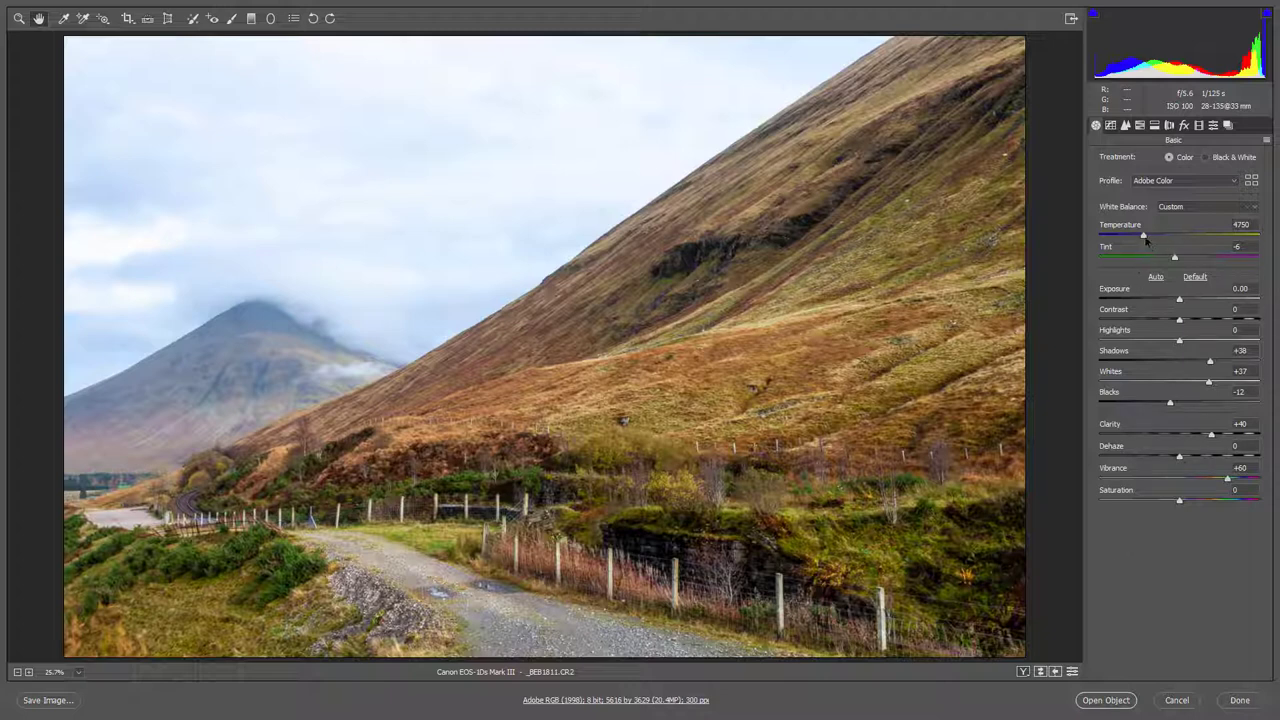
left_click_drag(1144, 238, 1154, 245)
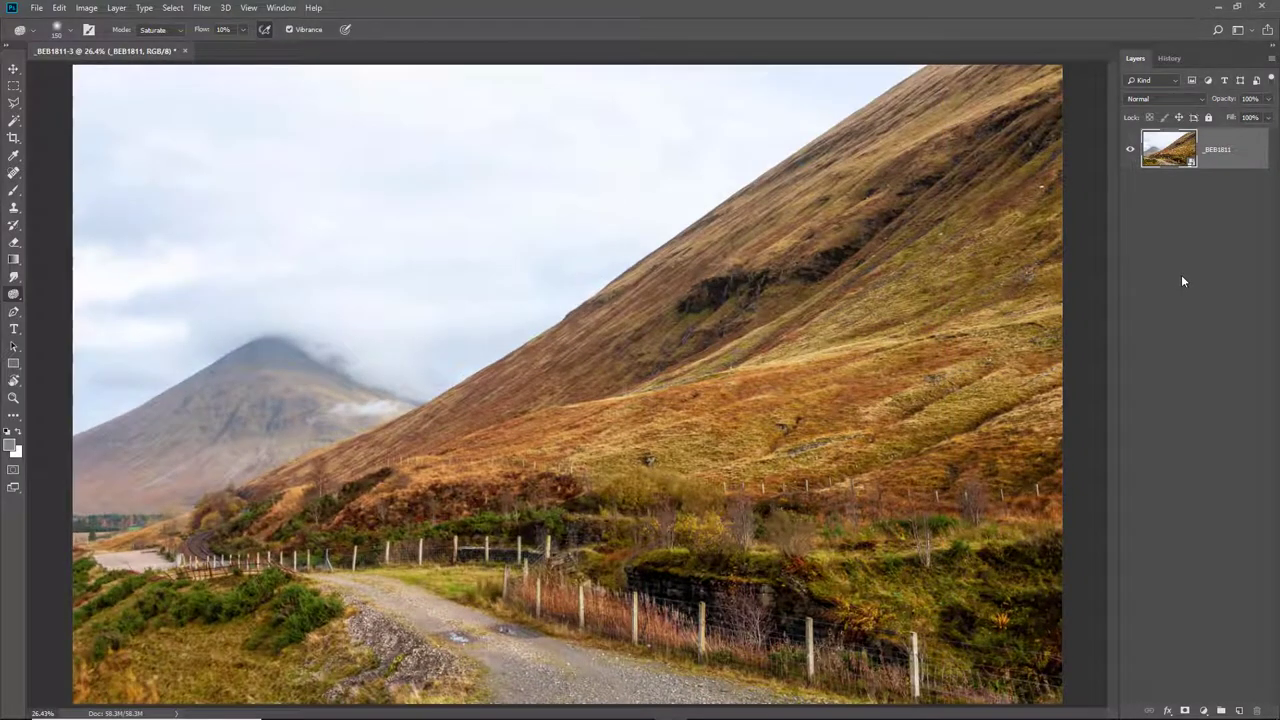
Reopen the Smart Object's raw settings to review them and close them without changes
double_click(1172, 148)
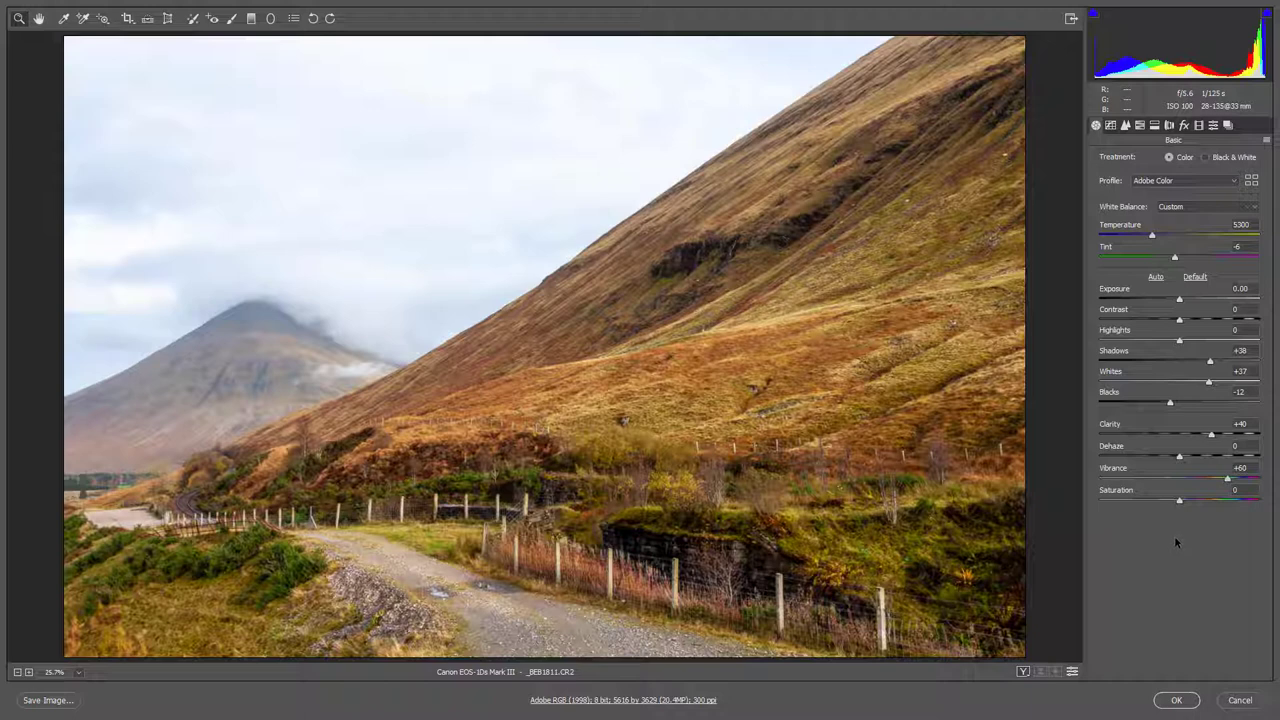
left_click(1240, 700)
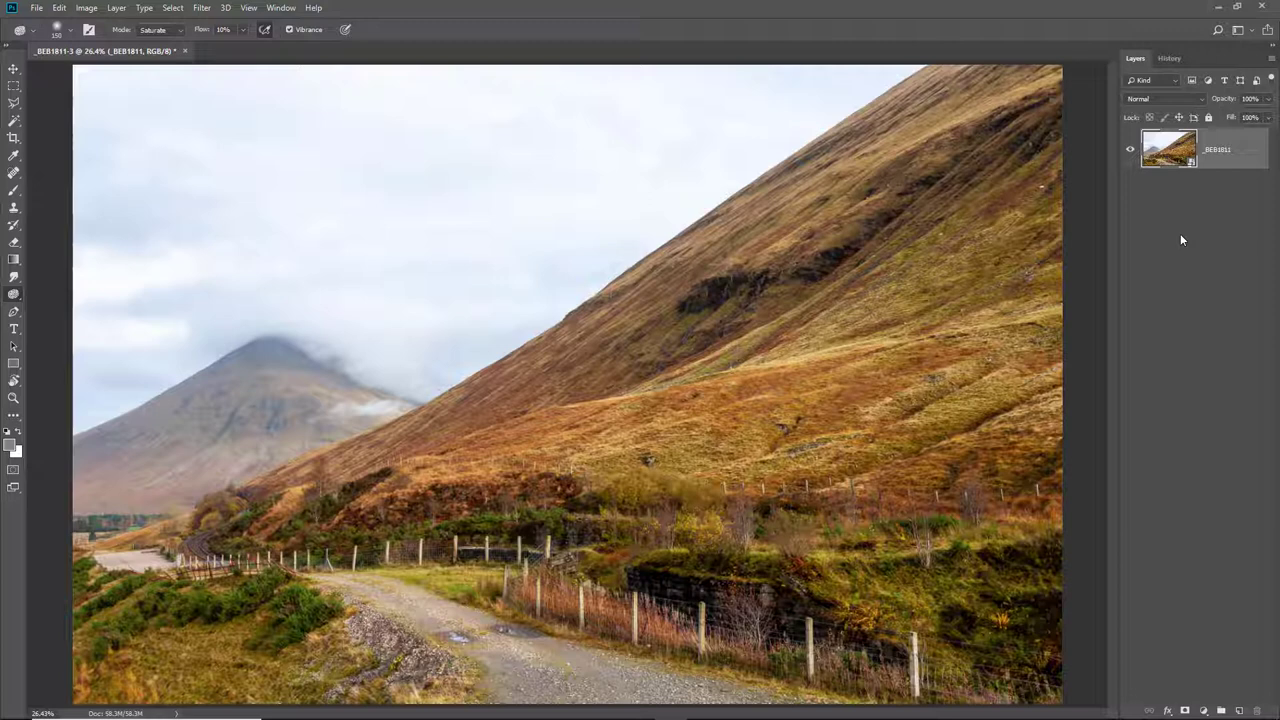
Duplicate the photo layer as an ordinary copy and delete that copy
key("ctrl+j")
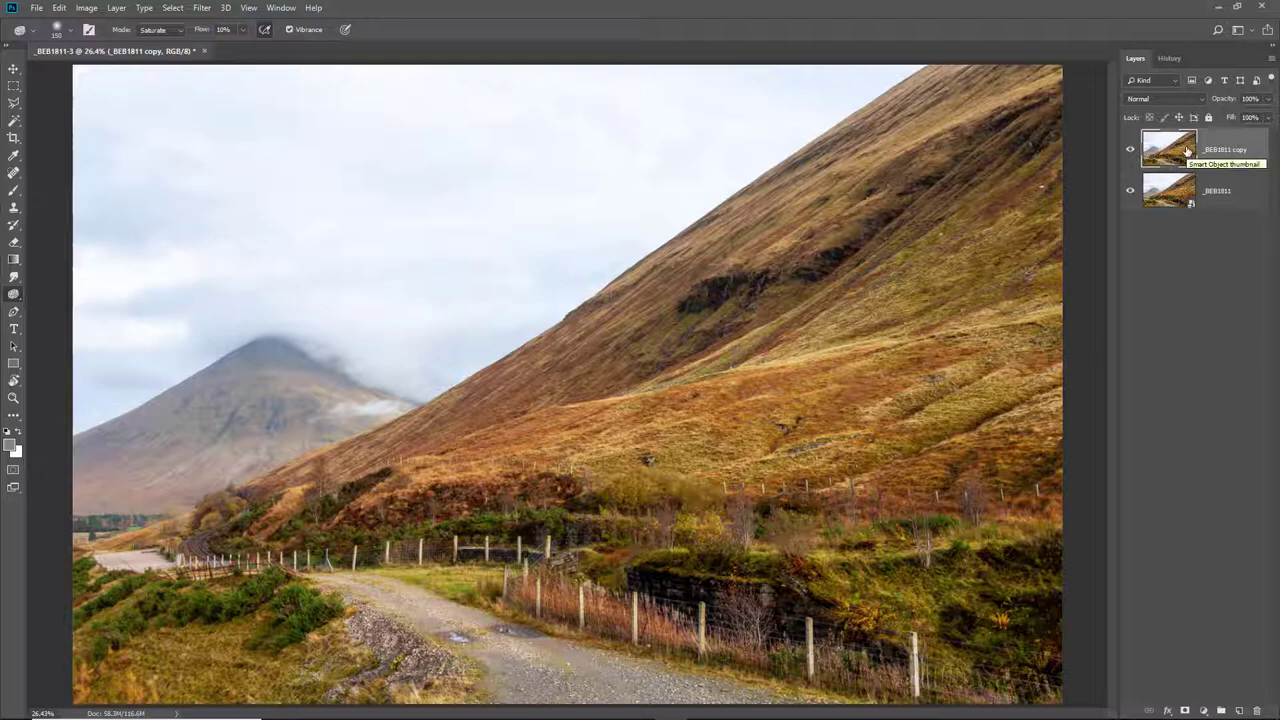
key("Delete")
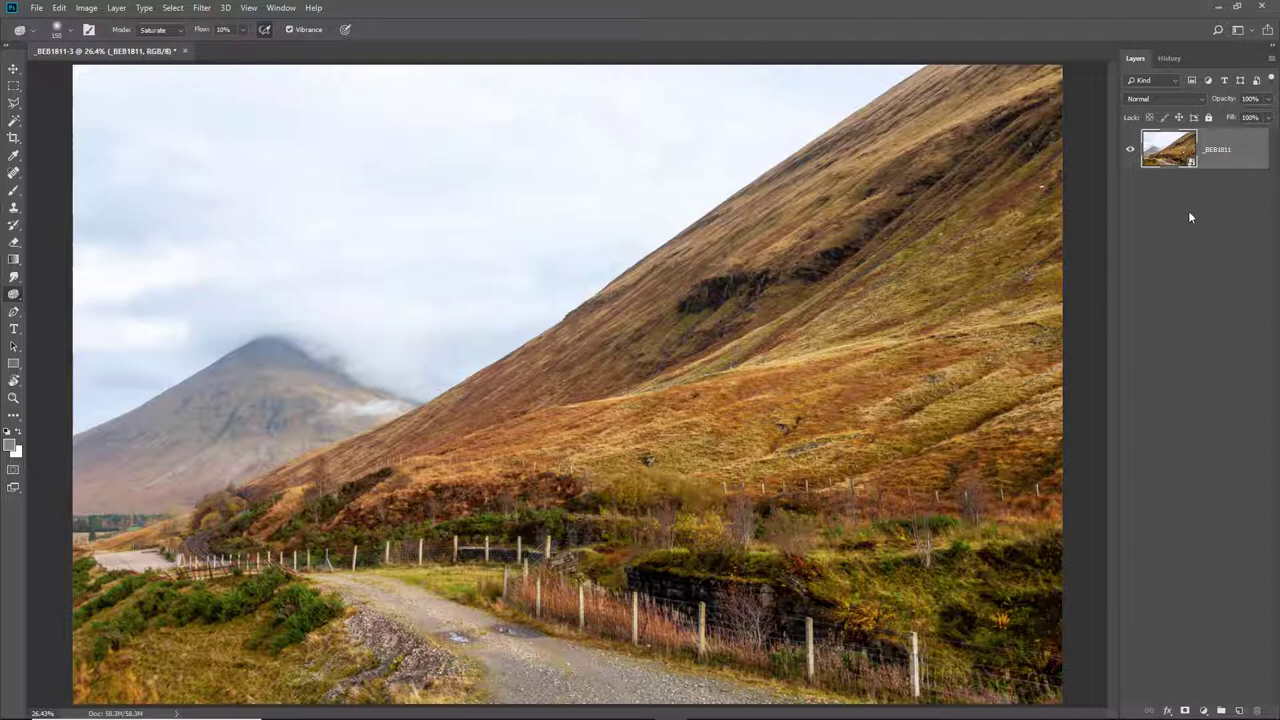
Create an independent duplicate of the photo layer with New Smart Object via Copy
right_click(1244, 151)
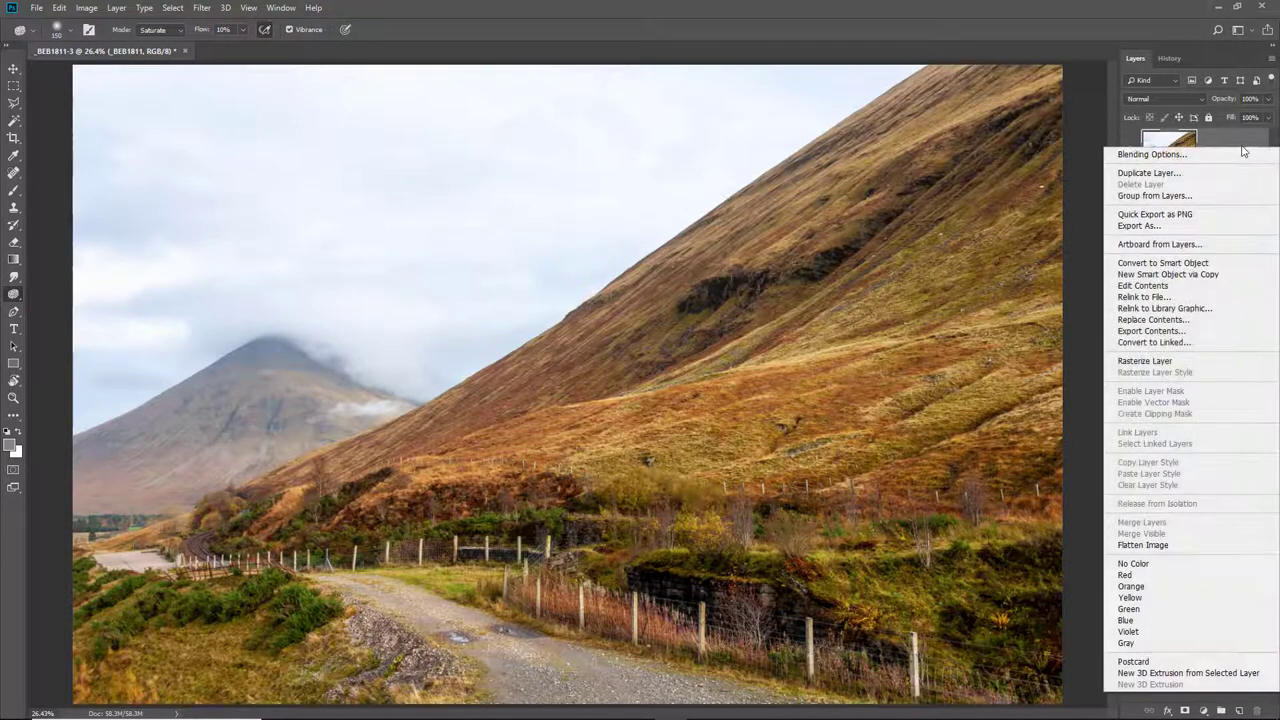
left_click(1156, 281)
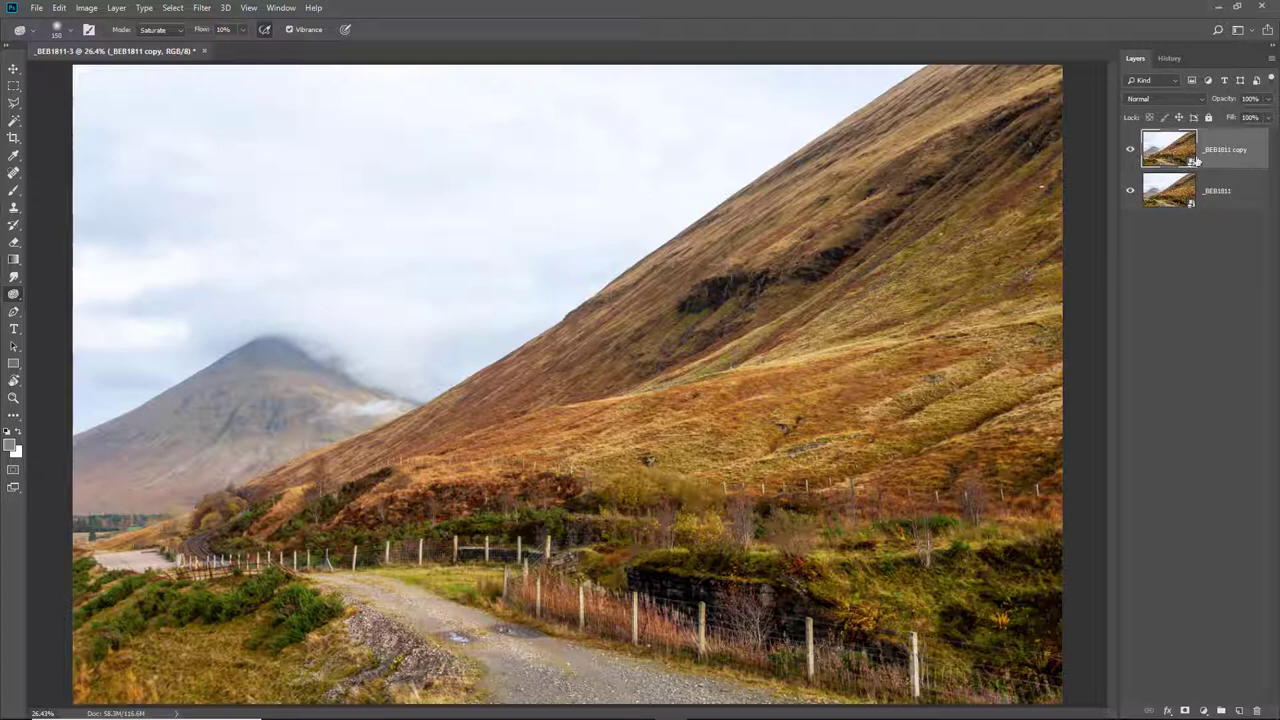
Rename the upper Smart Object layer "foreground" and the lower one "sky"
double_click(1237, 152)
type("S")
left_click(1220, 163)
left_click(1220, 196)
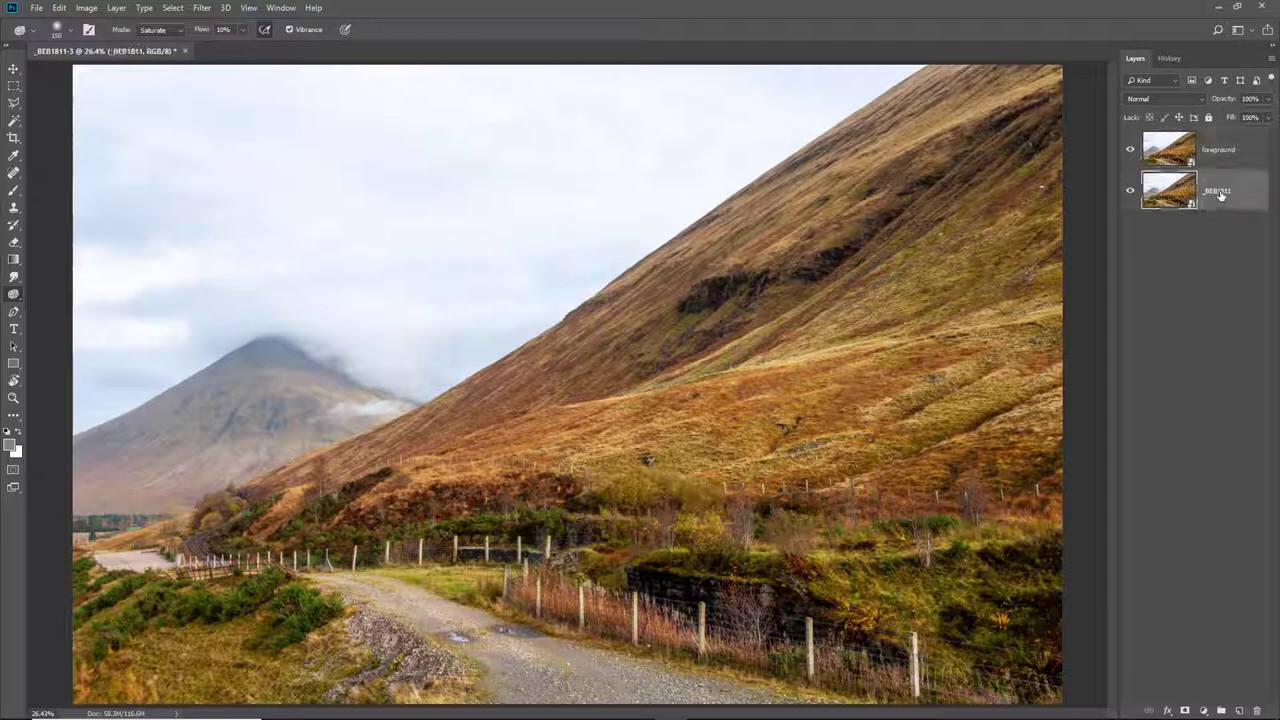
double_click(1222, 196)
type("b")
type("ky")
key("Return")
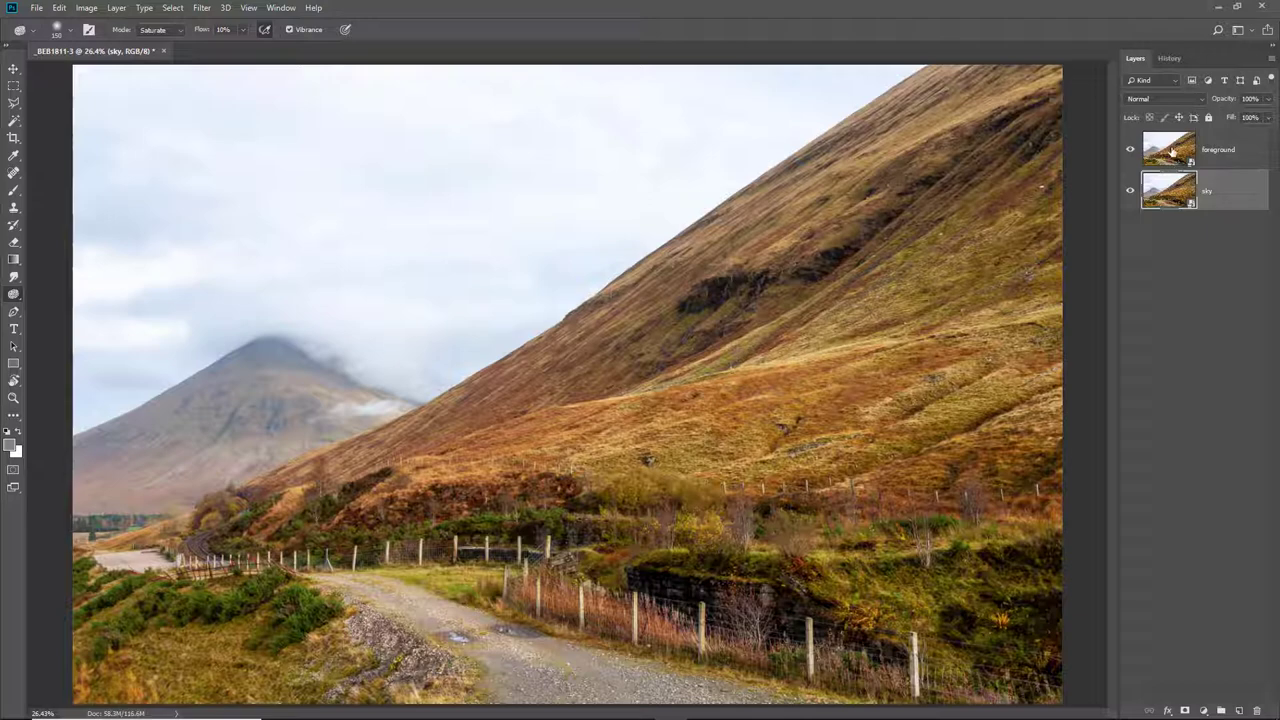
Open the sky layer's raw settings and examine the clouds at 100% and 200% magnification
double_click(1166, 192)
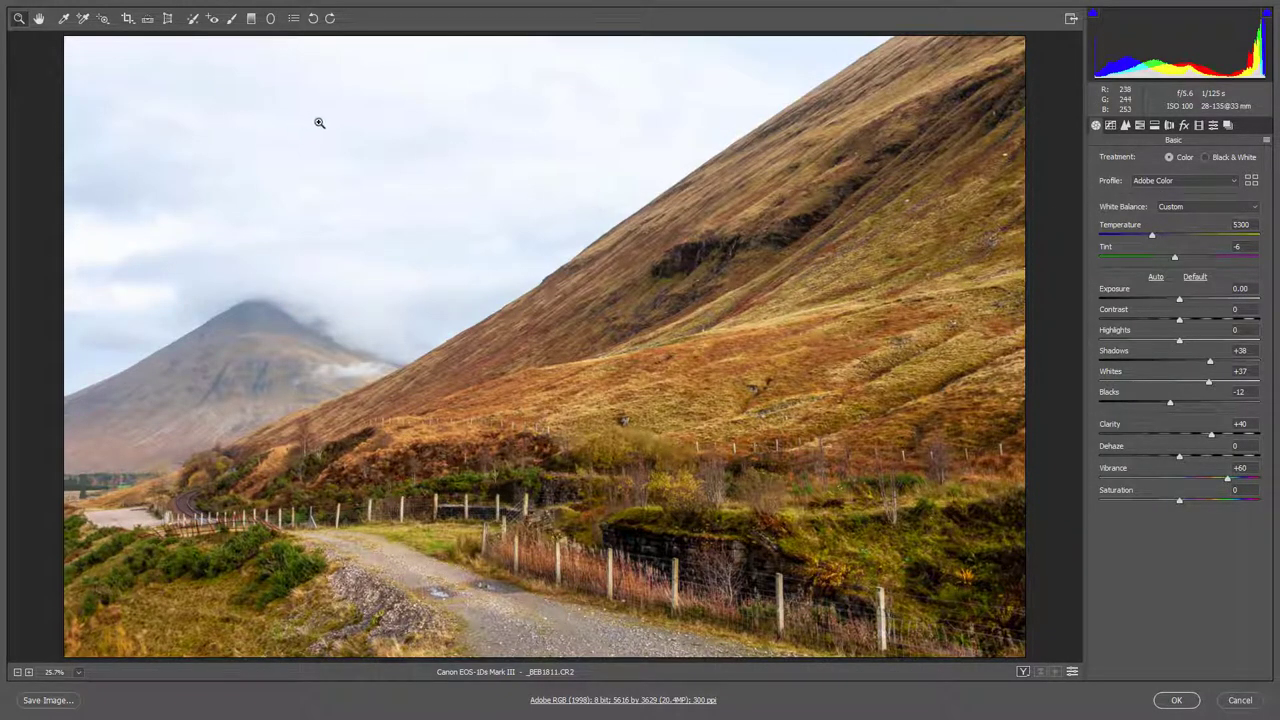
right_click(522, 120)
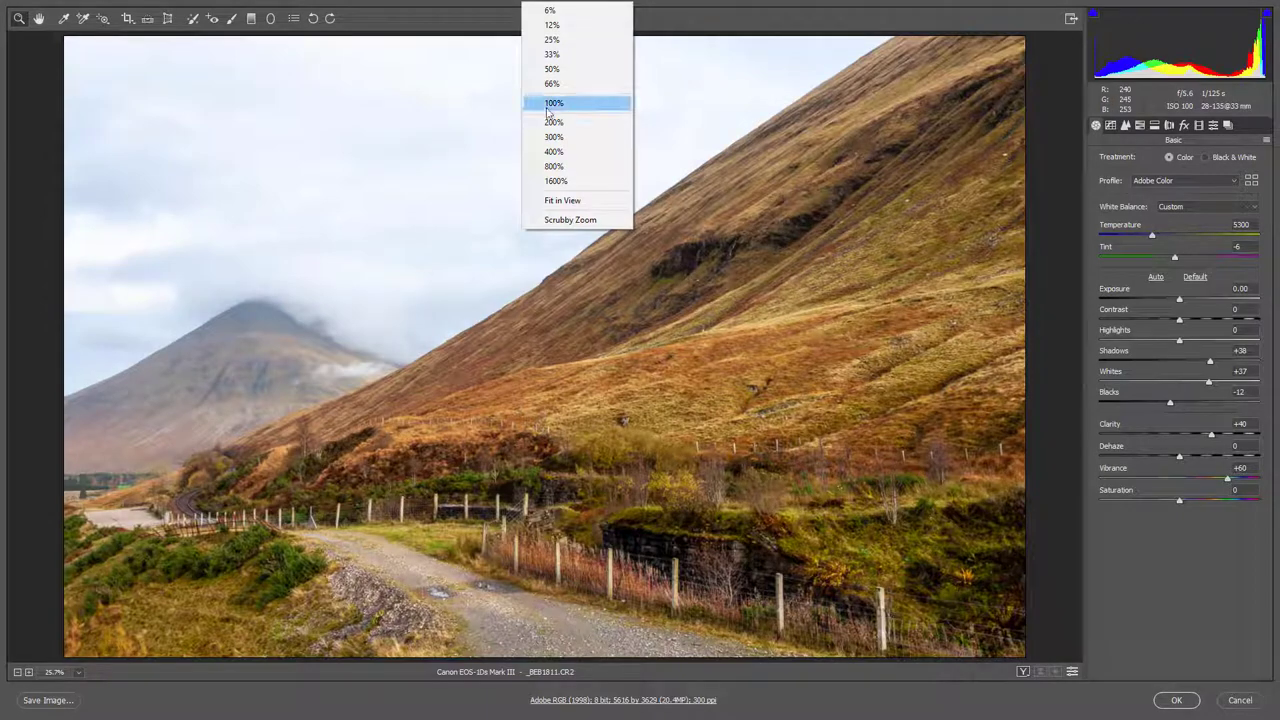
left_click(558, 103)
left_click_drag(381, 94, 601, 362)
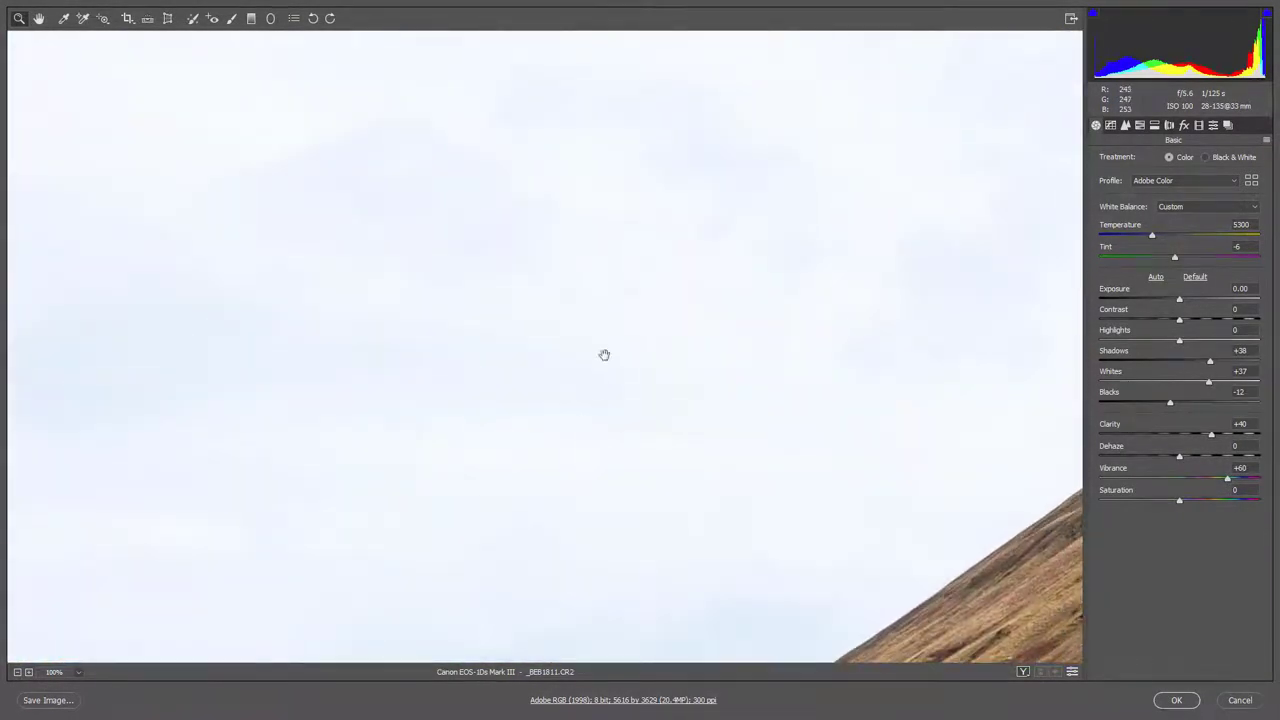
right_click(633, 203)
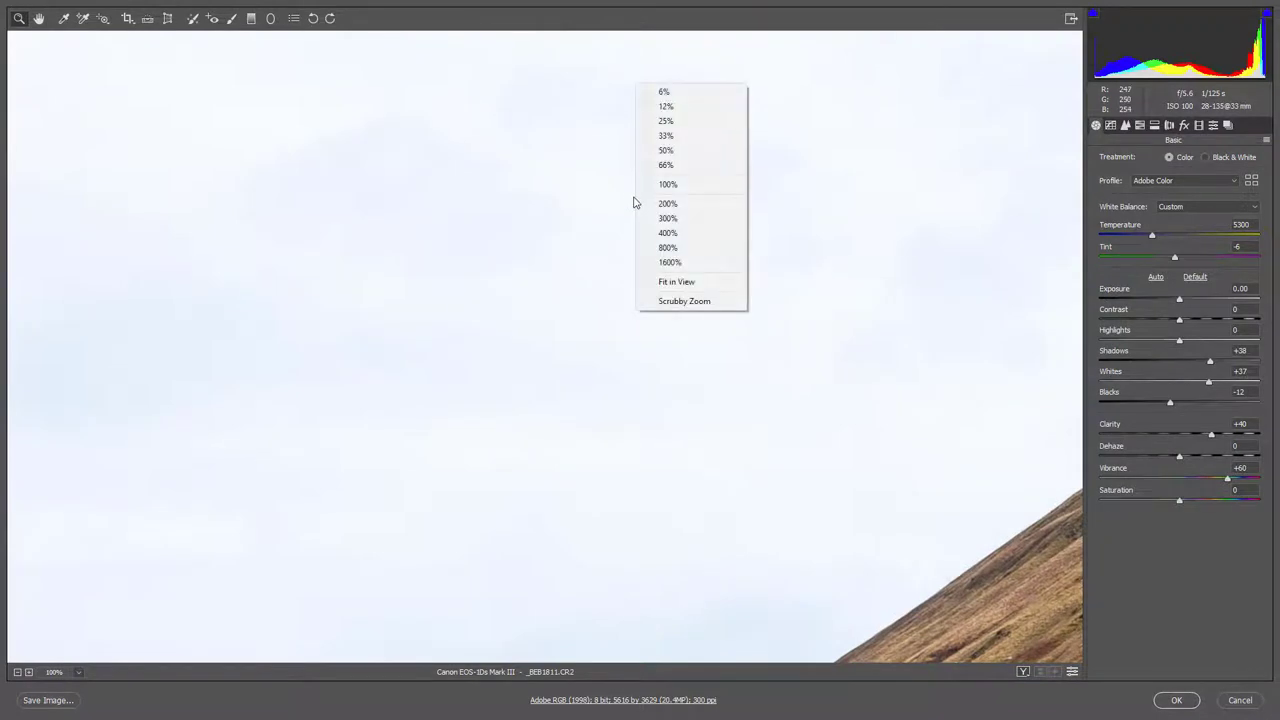
left_click(667, 204)
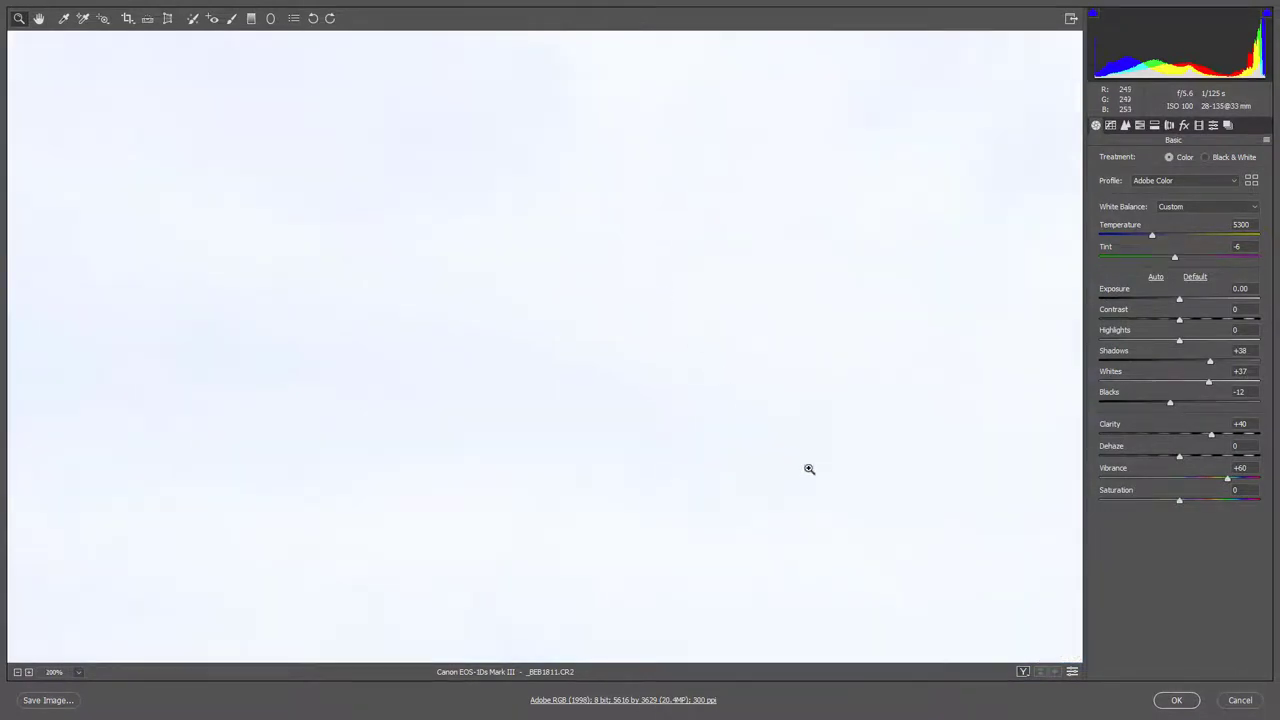
left_click_drag(851, 449, 615, 380)
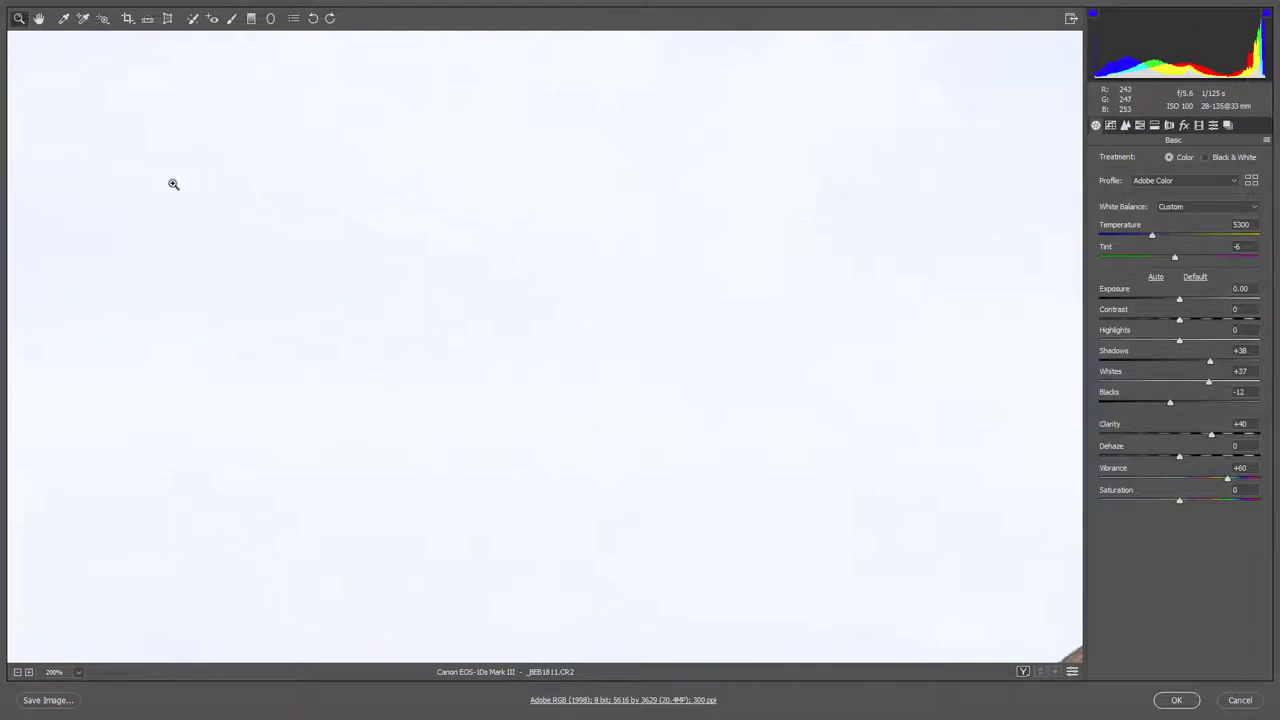
Set the sky's raw exposure to -1.15, temperature to 5450, dehaze to +34 and clarity to +60
double_click(39, 18)
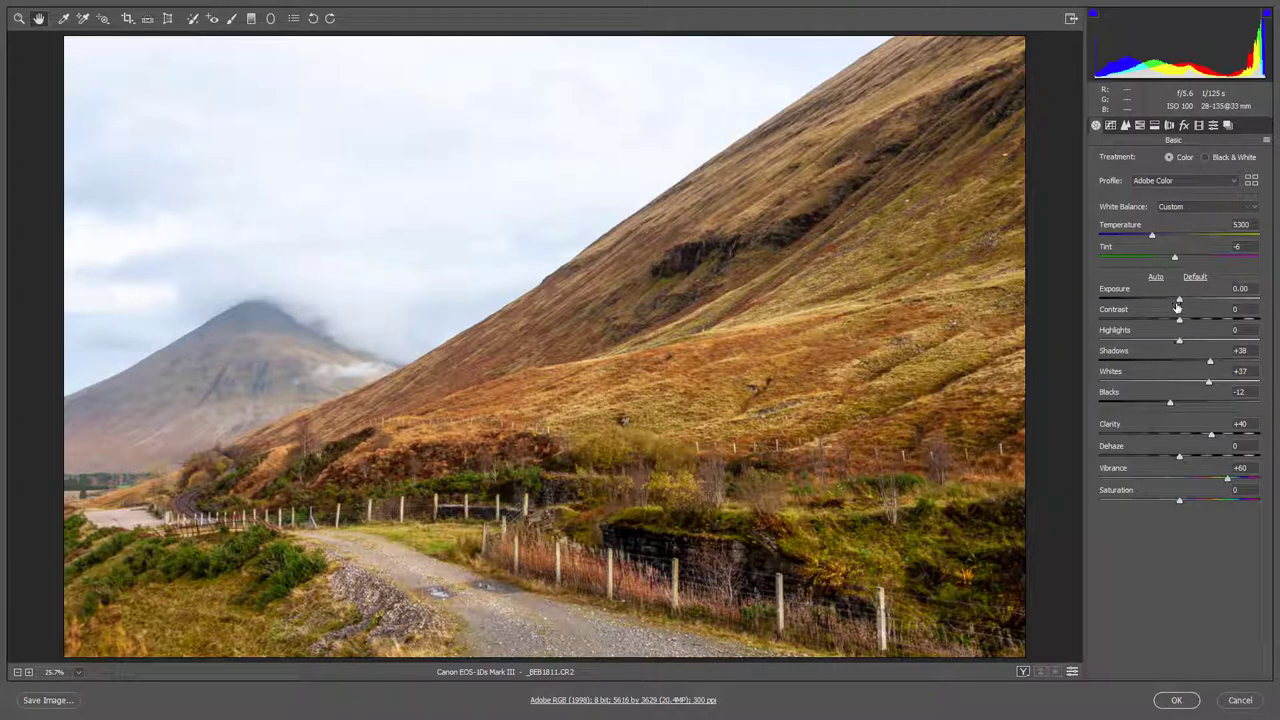
left_click_drag(1179, 300, 1165, 300)
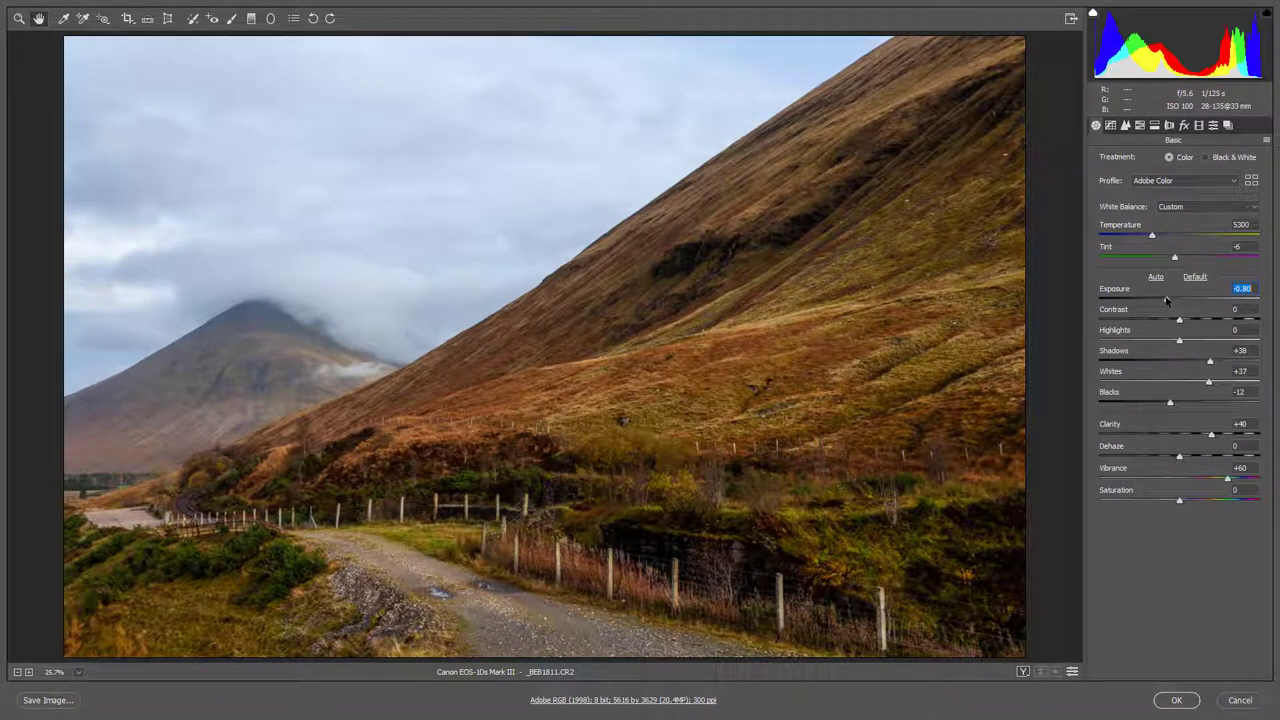
left_click_drag(1166, 300, 1161, 305)
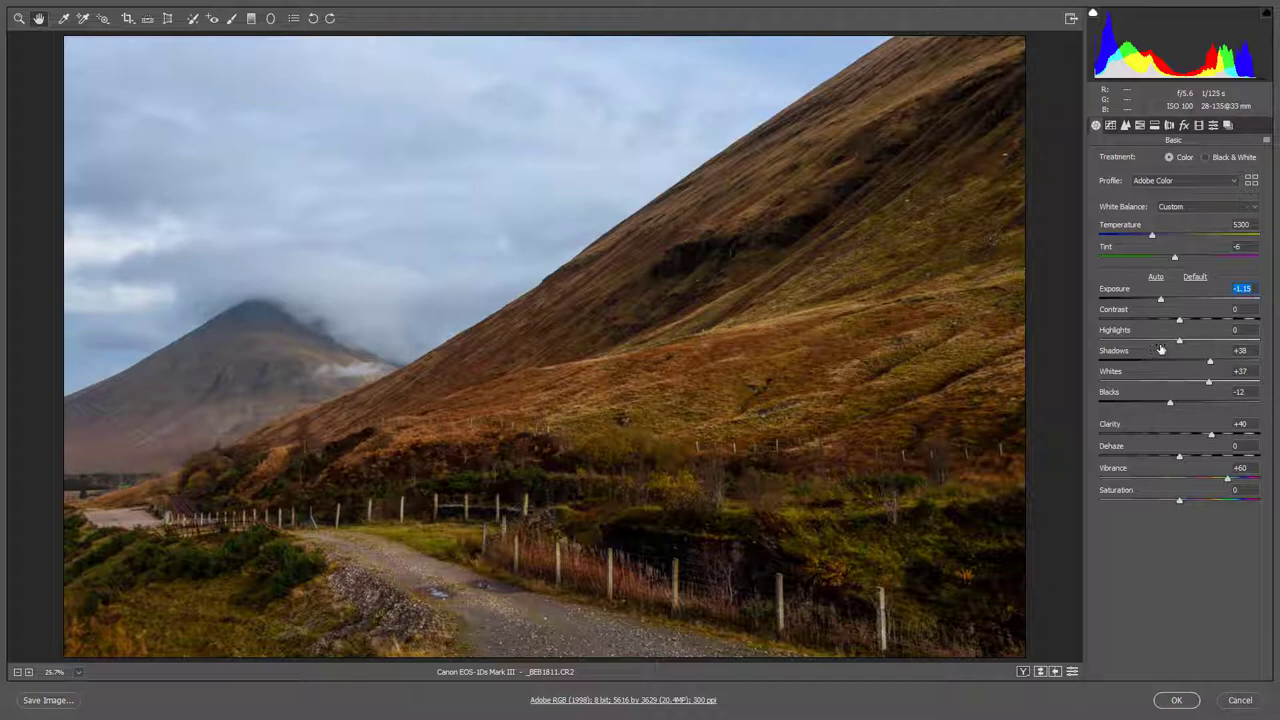
left_click_drag(1153, 240, 1155, 248)
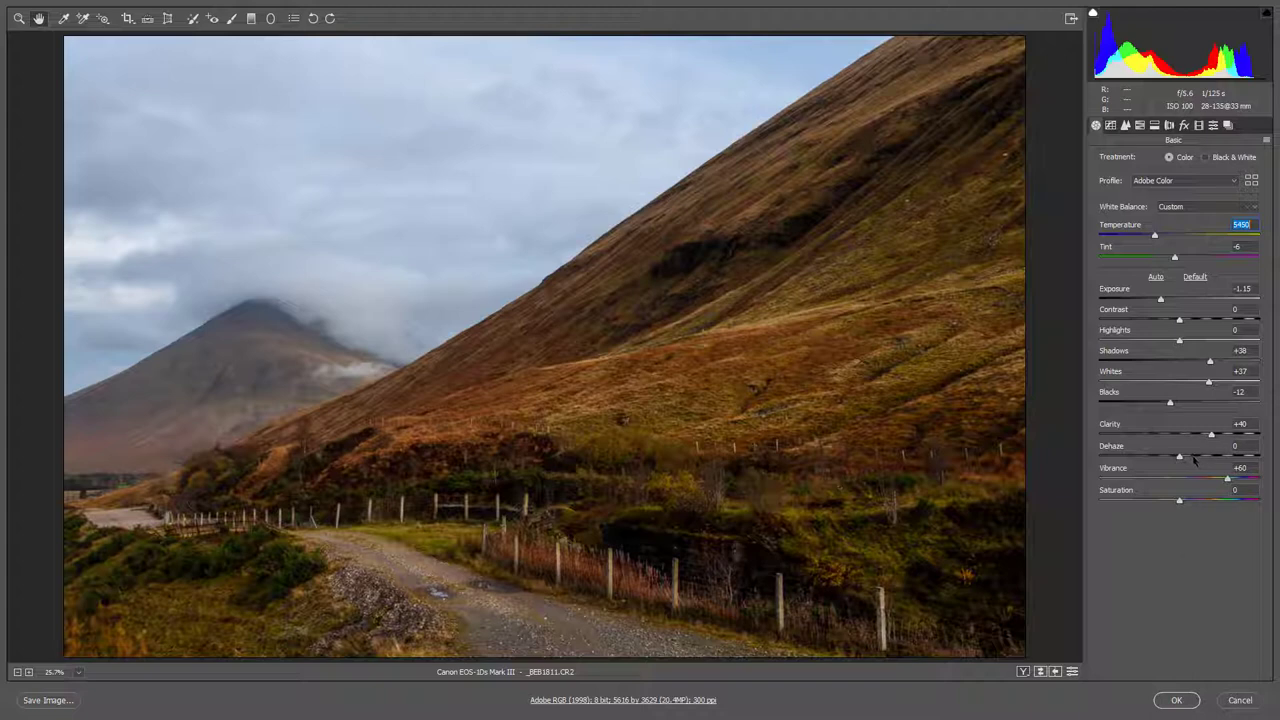
left_click_drag(1196, 460, 1206, 458)
left_click(1228, 437)
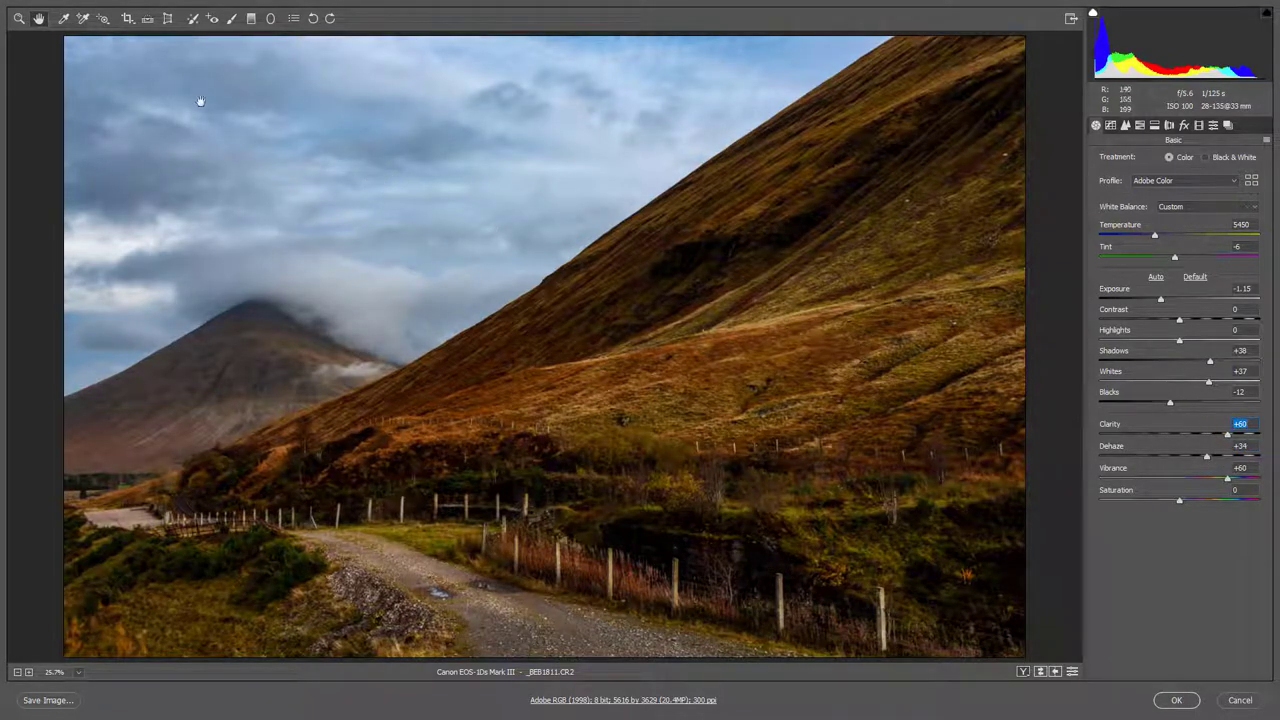
Inspect the clouds at 100% and heal the dust spot in the dark cloud using Spot Removal at size 10
left_click(18, 24)
right_click(166, 164)
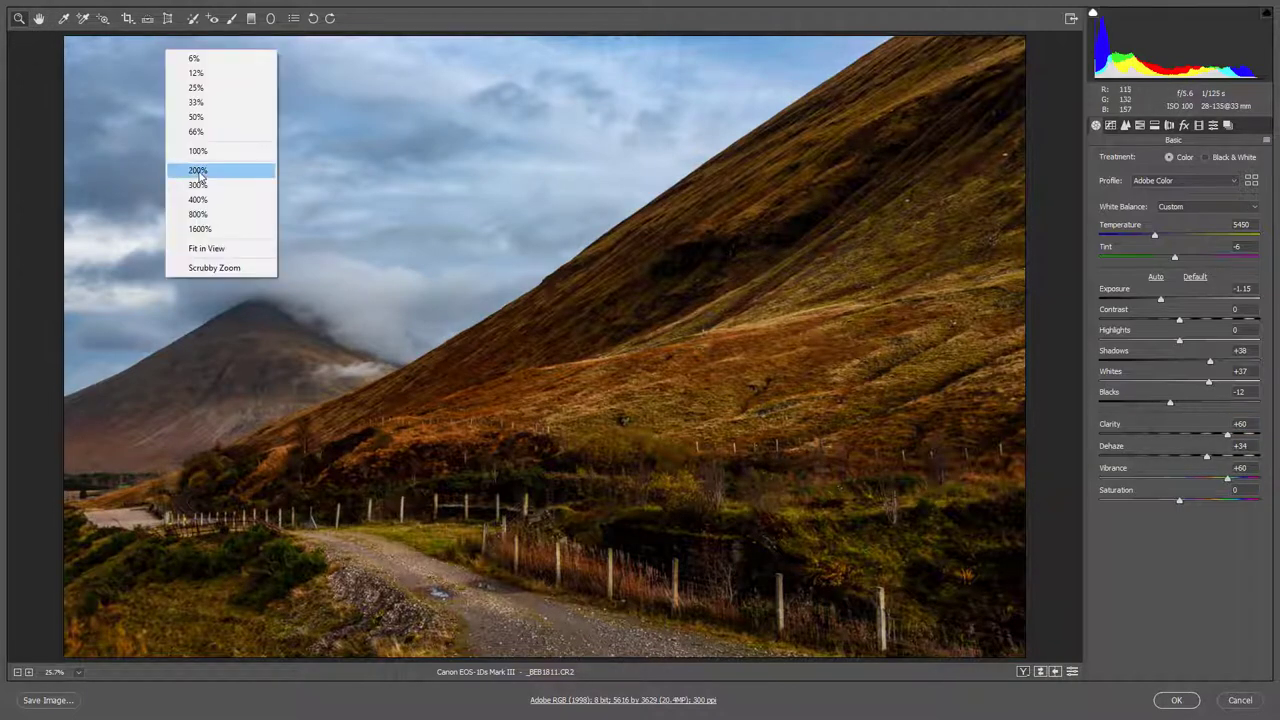
left_click(198, 151)
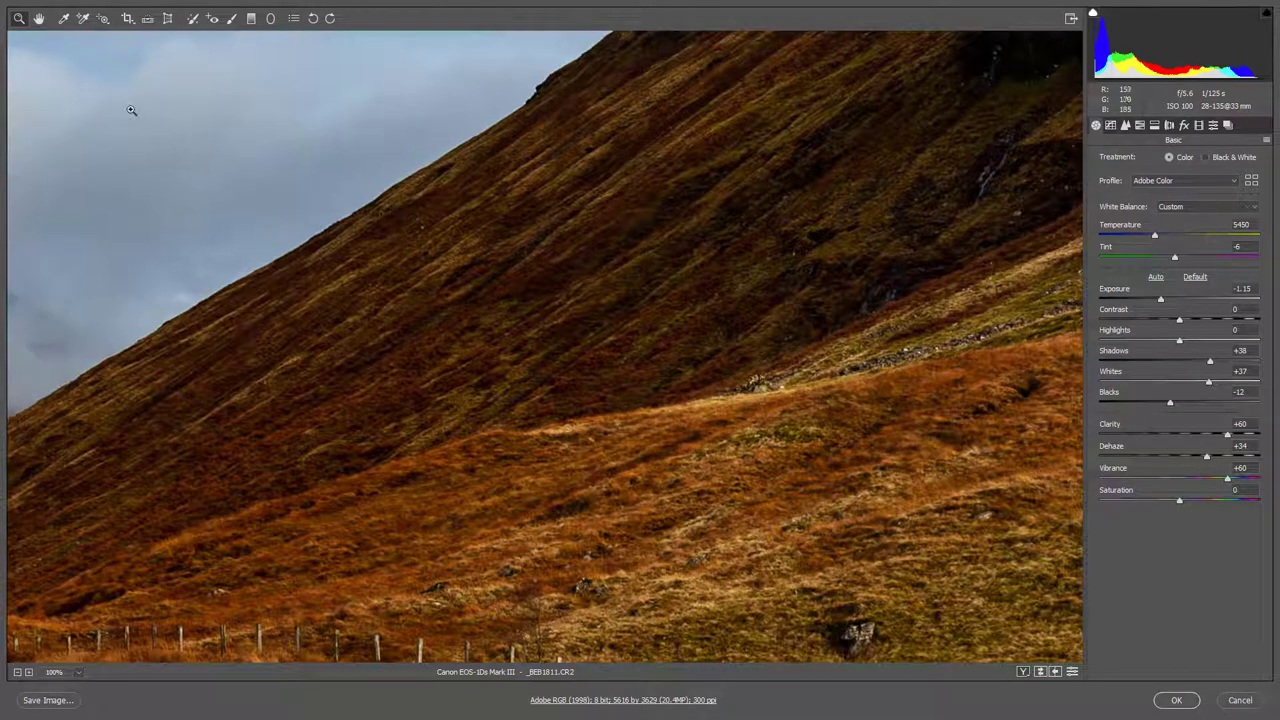
left_click_drag(109, 89, 563, 377)
left_click_drag(140, 60, 140, 356)
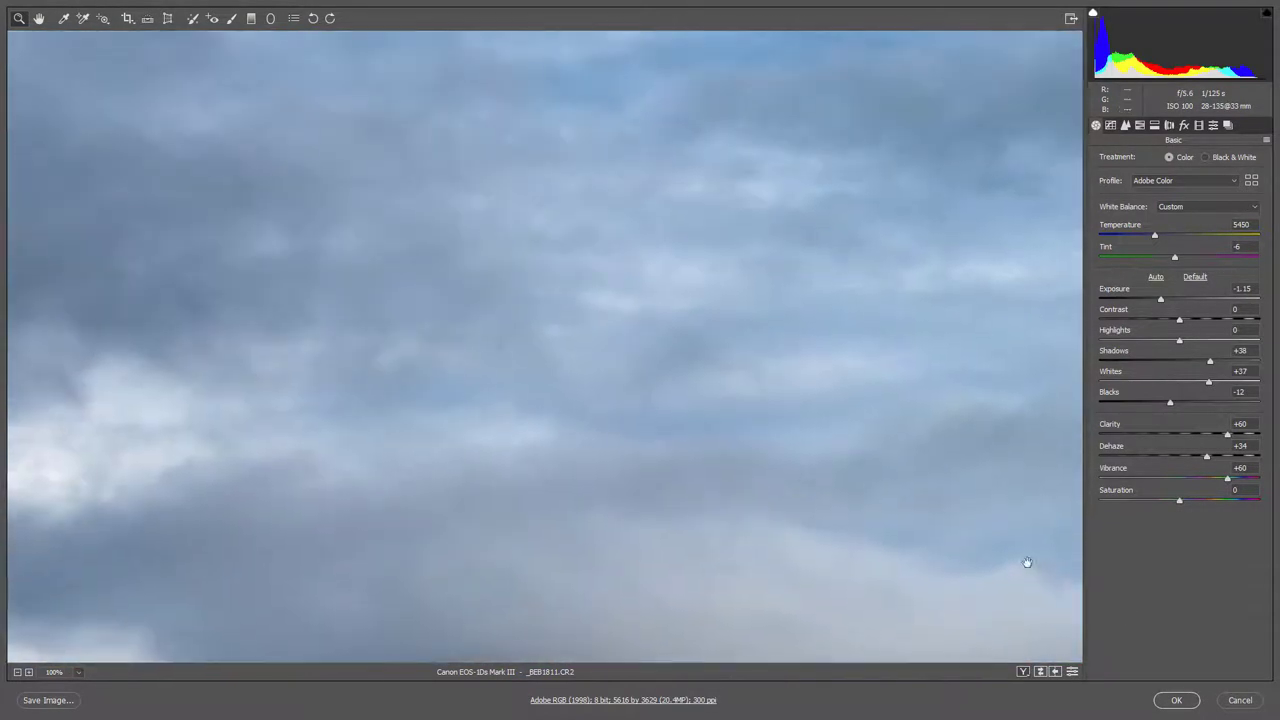
left_click_drag(165, 234, 611, 386)
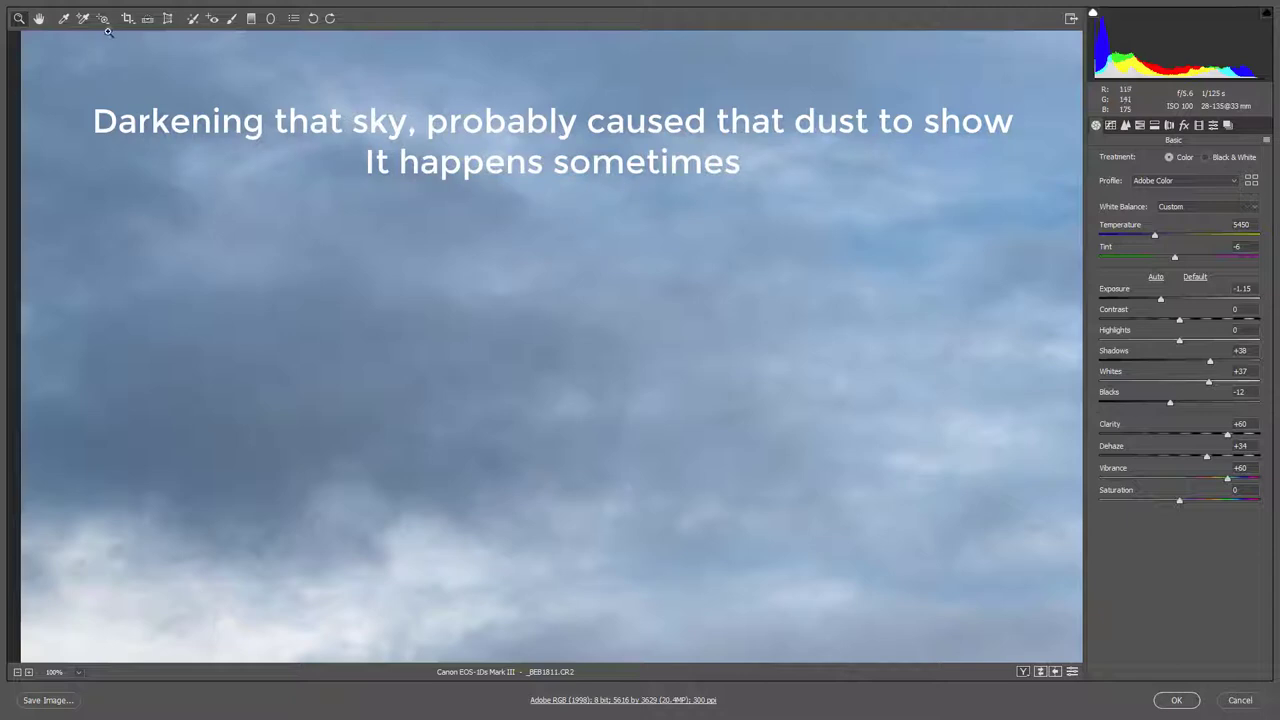
left_click(193, 19)
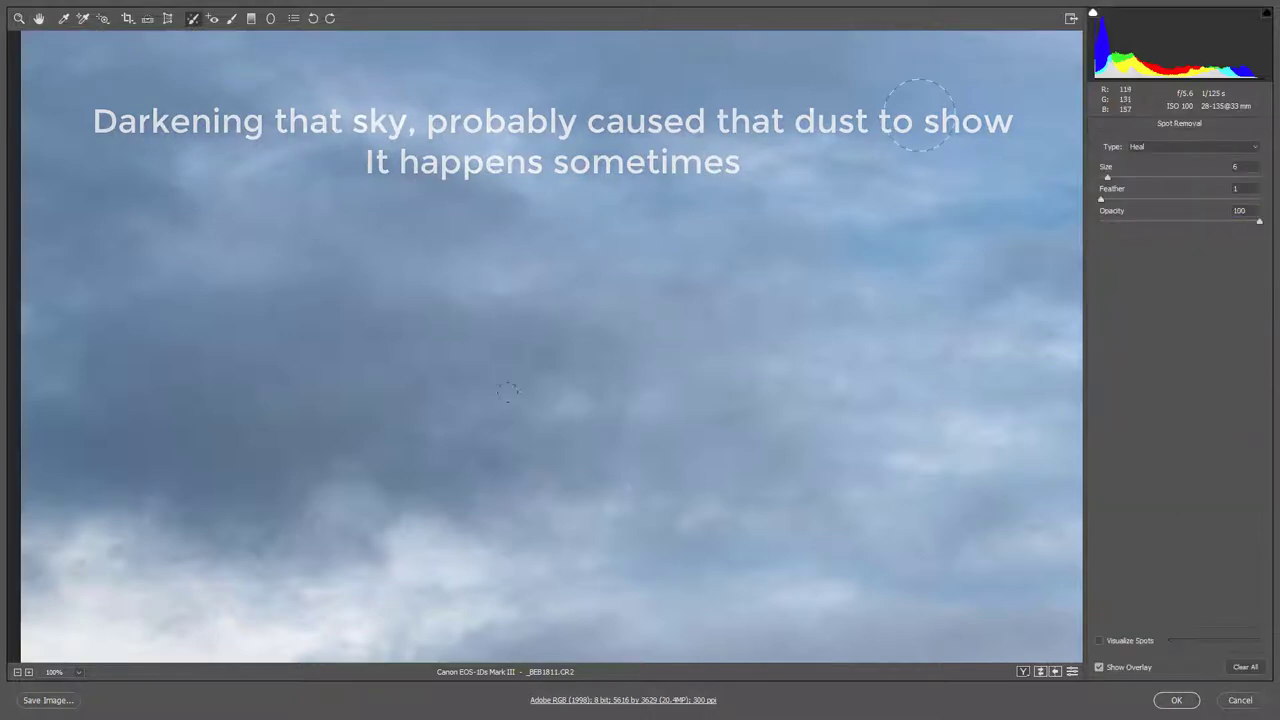
key("bracketright")
key("bracketright")
key("bracketright")
key("bracketright")
key("bracketright")
key("bracketright")
key("bracketright")
key("bracketright")
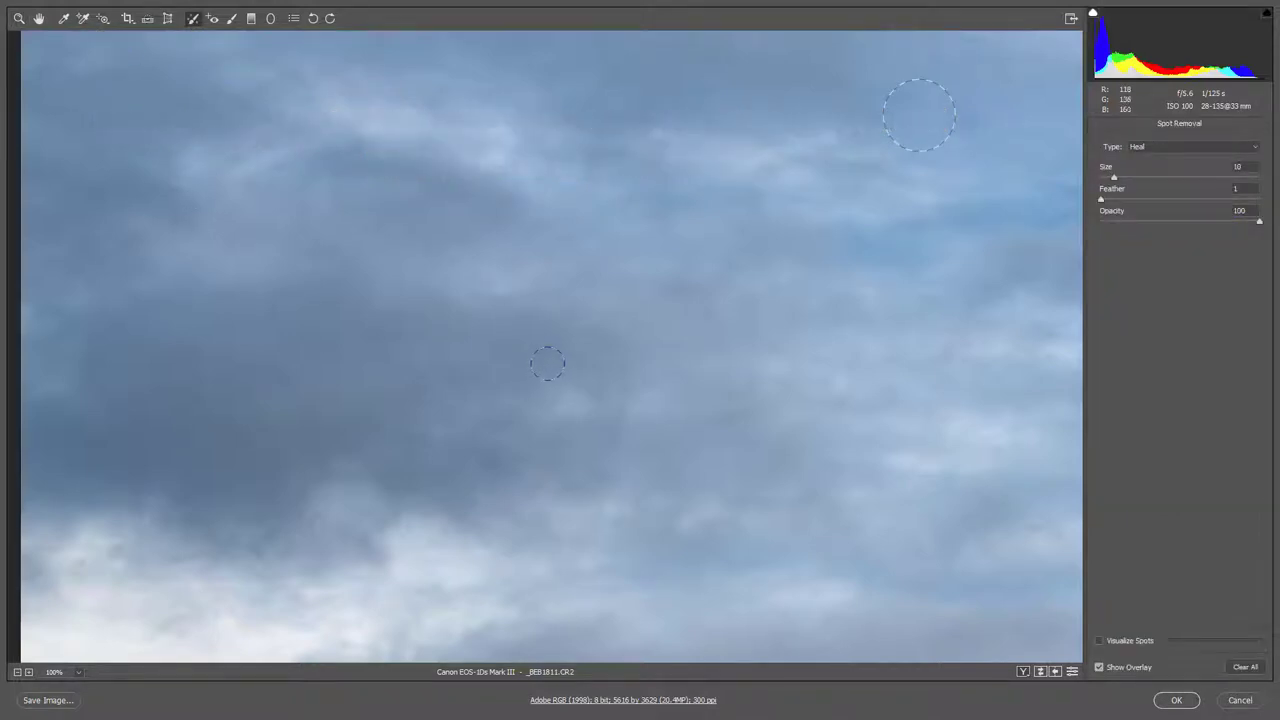
left_click(545, 361)
Set the sky's luminance noise reduction to 19
left_click(38, 18)
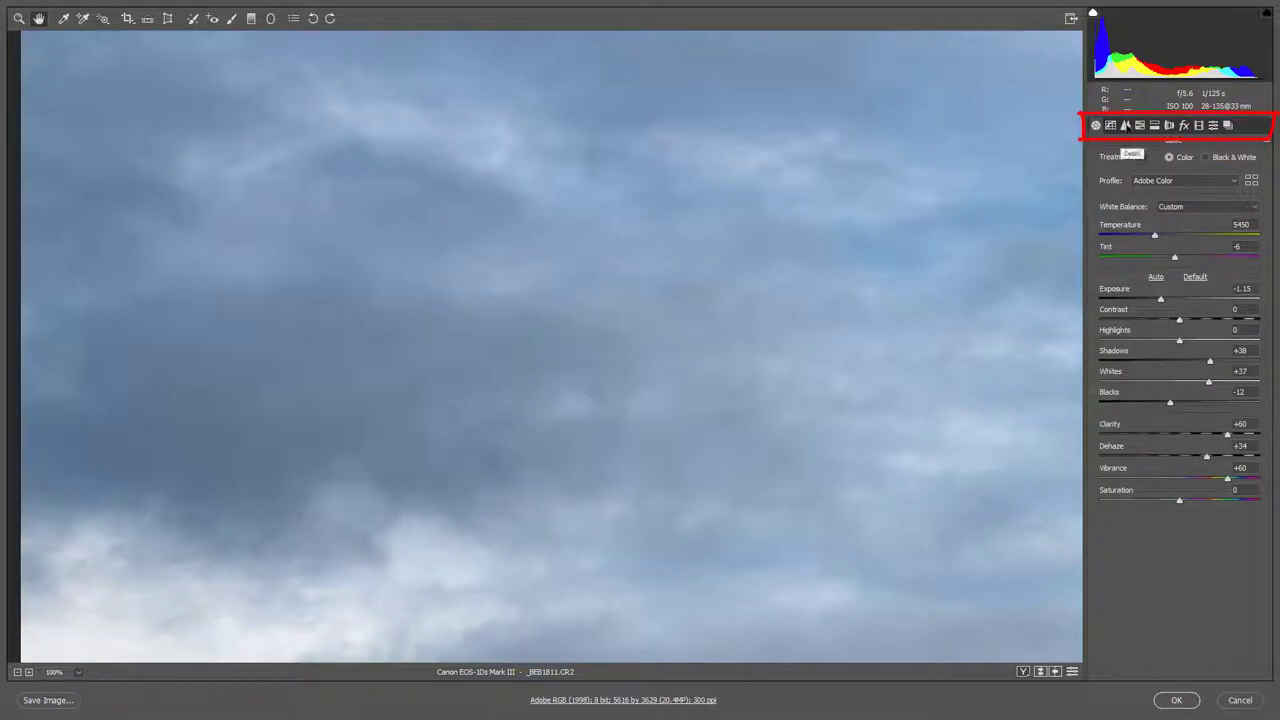
left_click(1125, 125)
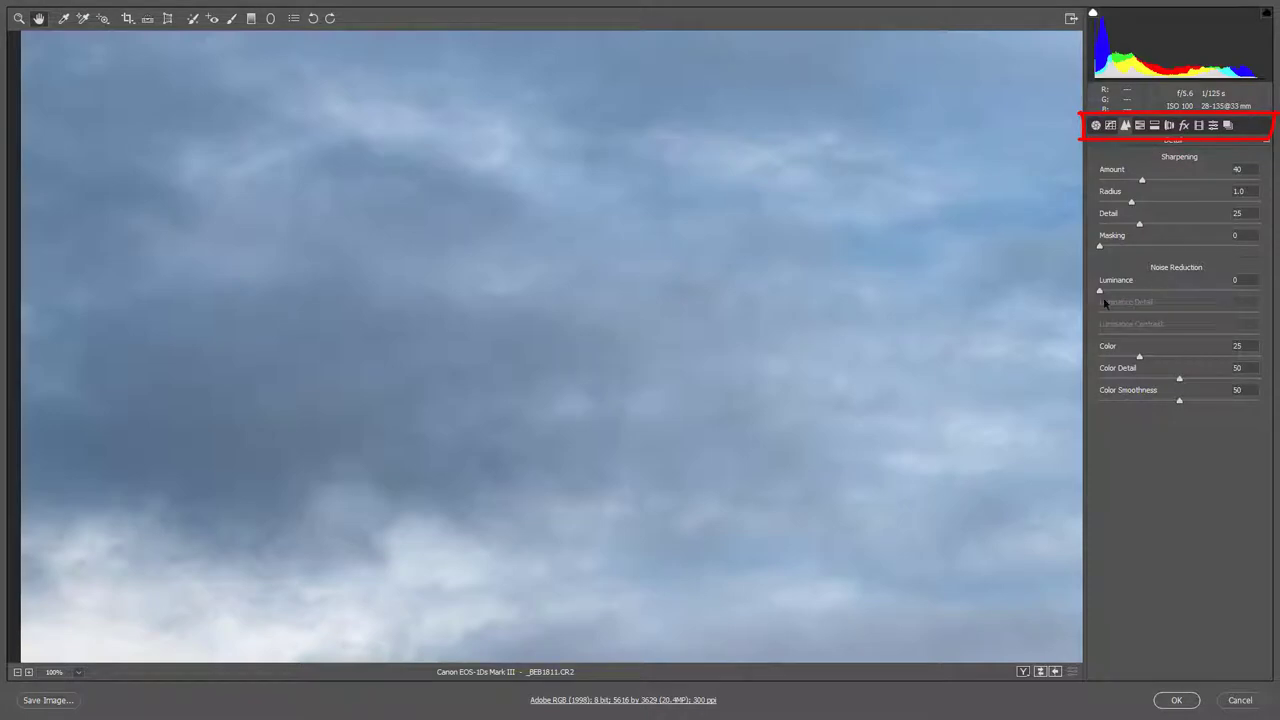
left_click_drag(1124, 294, 1132, 292)
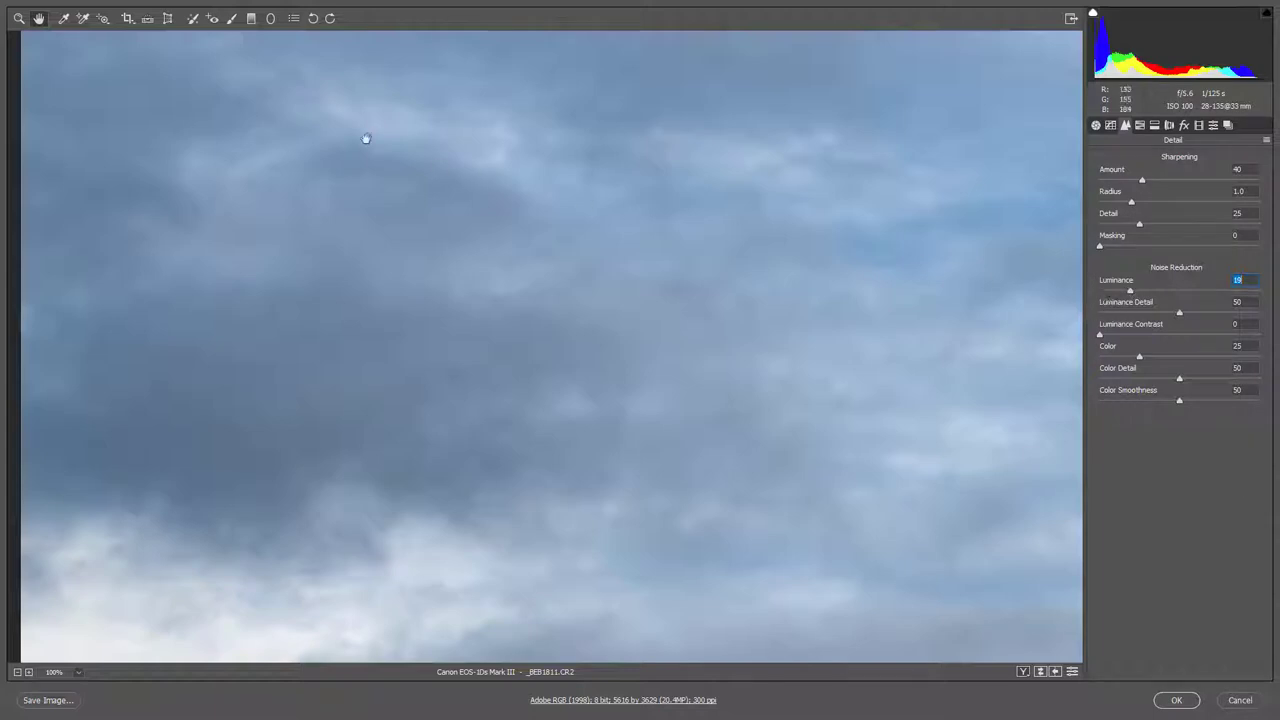
Draw a graduated filter straight down from the photo's upper edge into the upper part of the sky
double_click(38, 19)
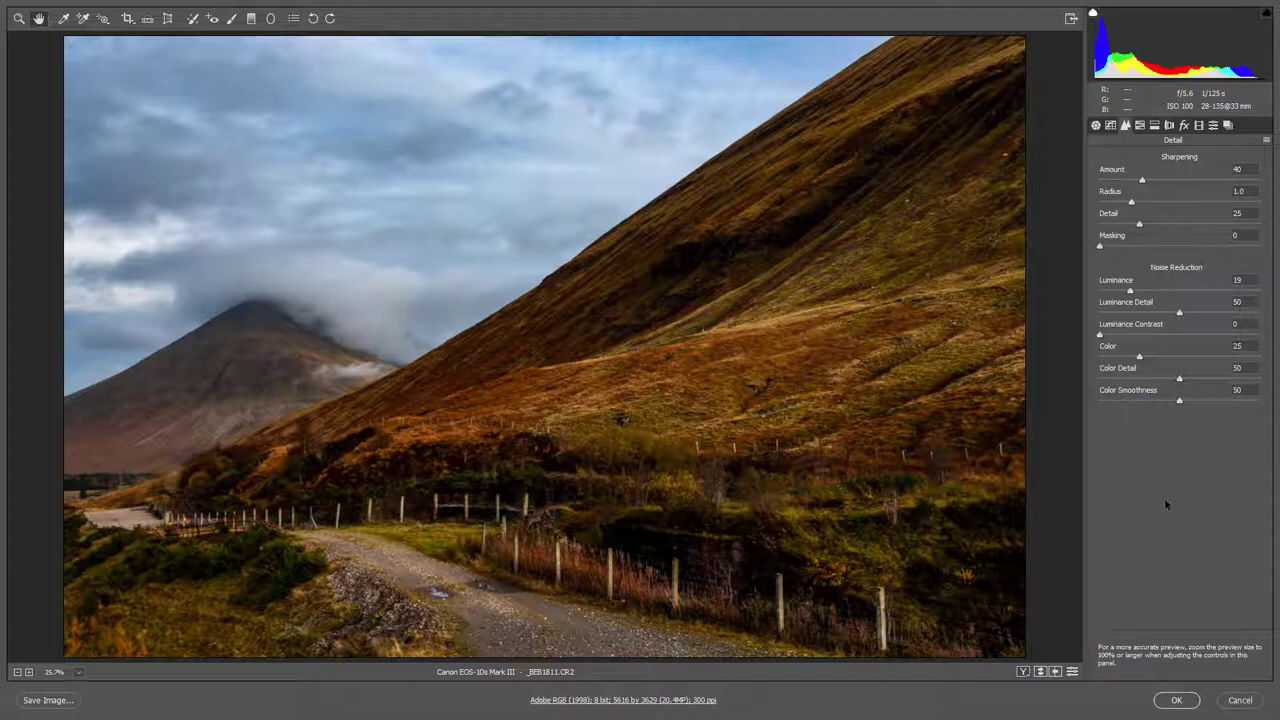
left_click(251, 18)
left_click_drag(433, 33, 432, 142)
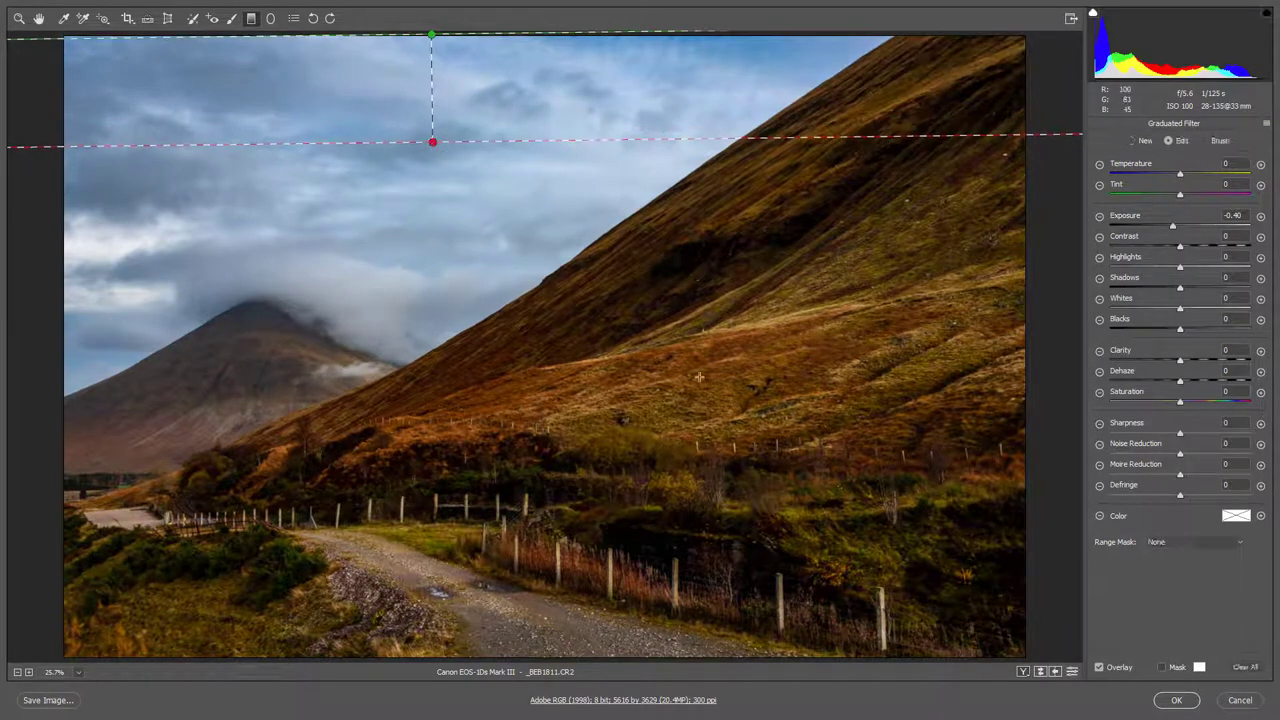
Set the graduated filter's dehaze to +13, clarity to +18, saturation to -15 and exposure to -0.75, and apply the raw edits
left_click(1190, 382)
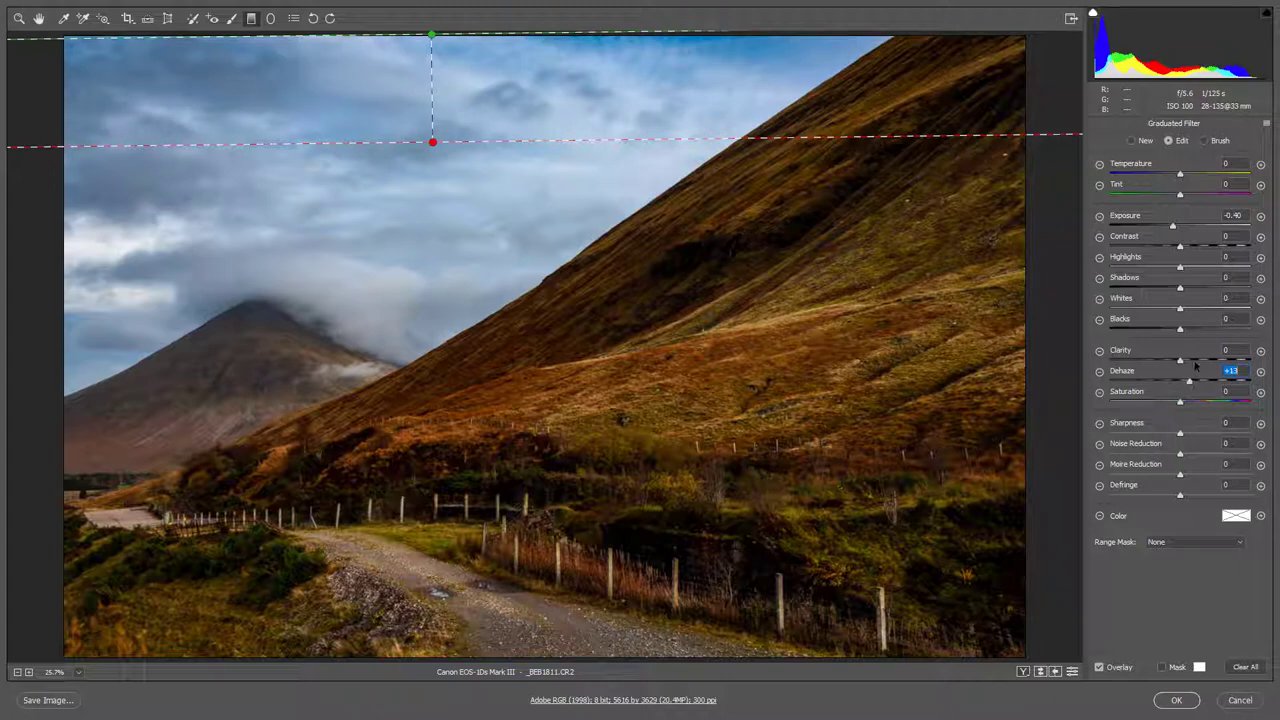
left_click(1192, 360)
left_click(1166, 226)
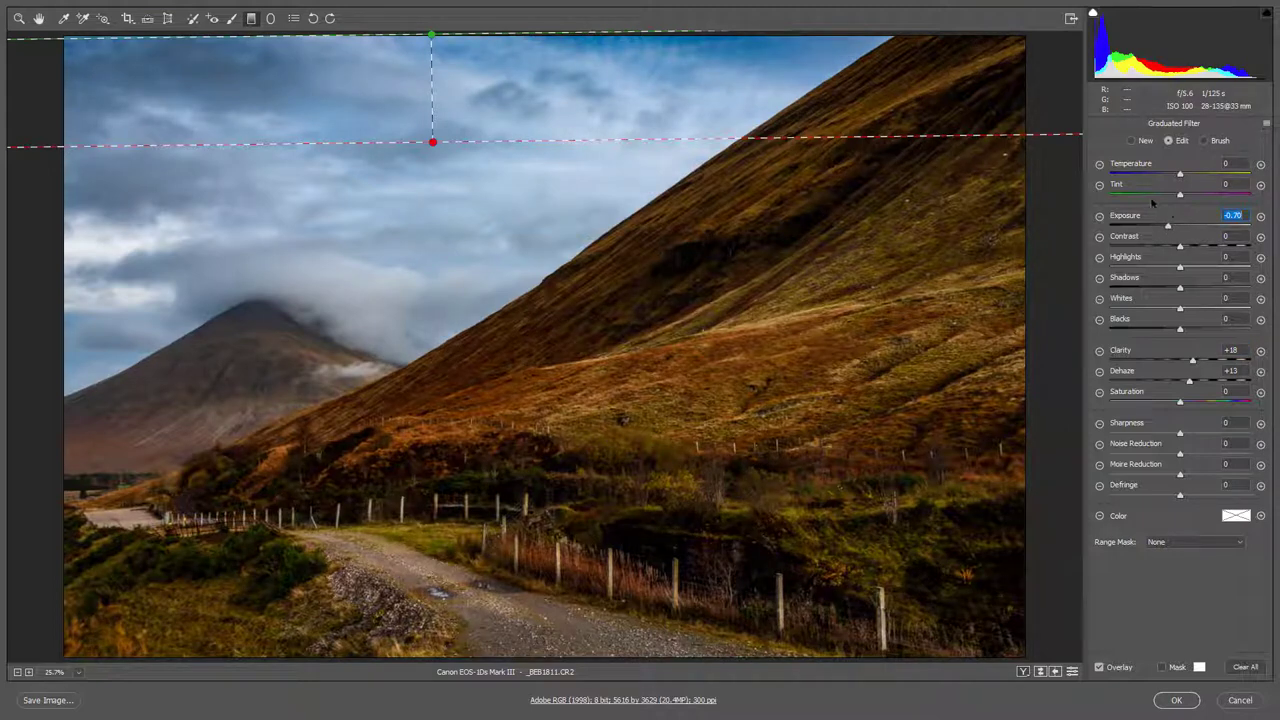
left_click(1169, 404)
left_click_drag(1166, 404, 1172, 405)
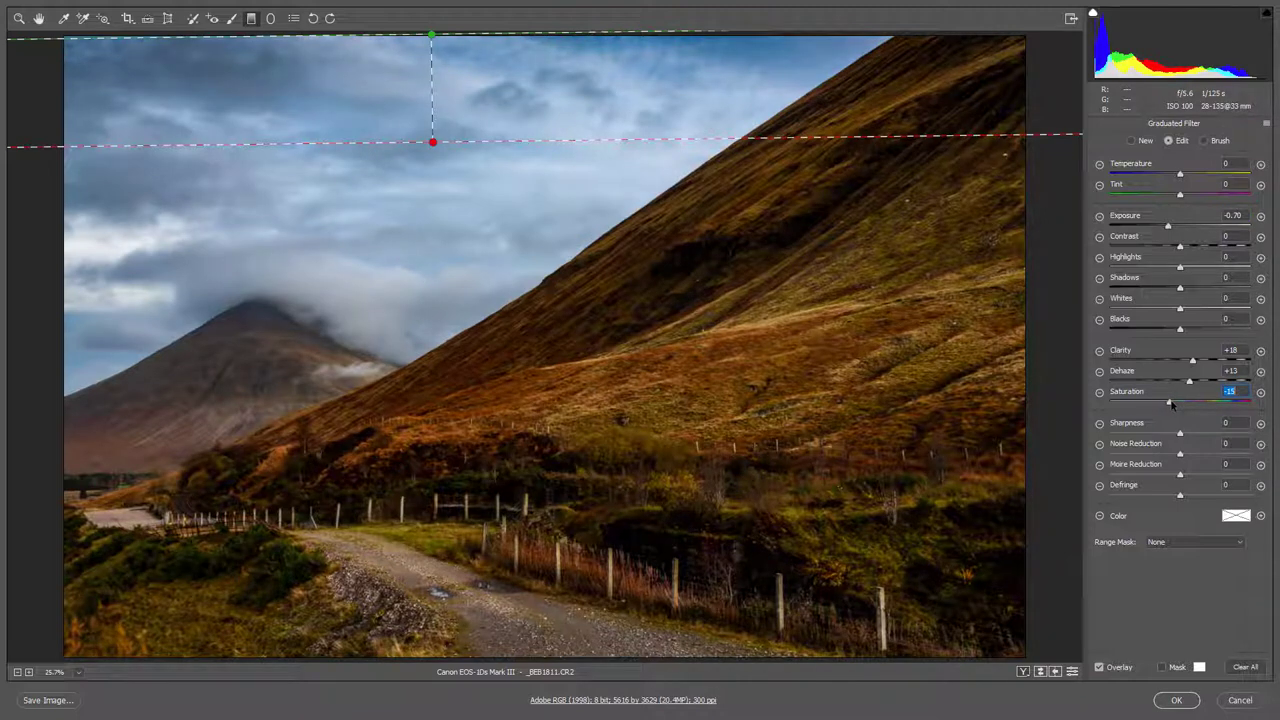
left_click(1167, 226)
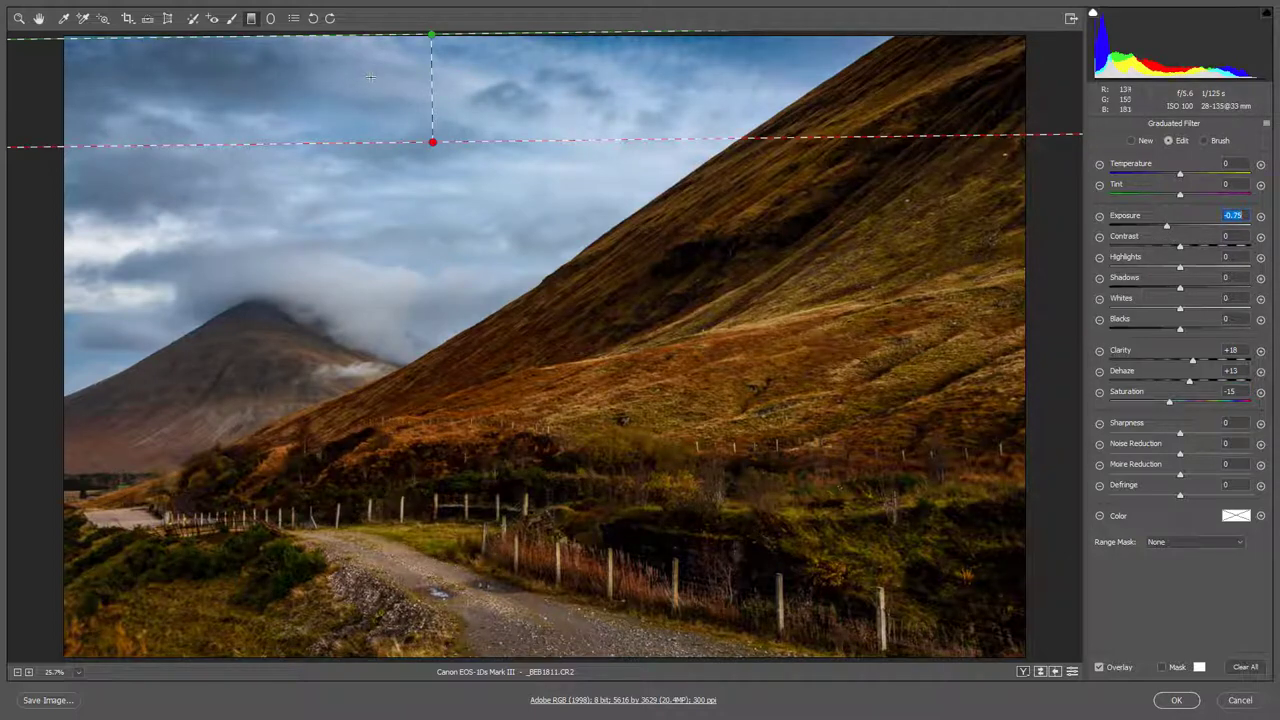
left_click(1168, 702)
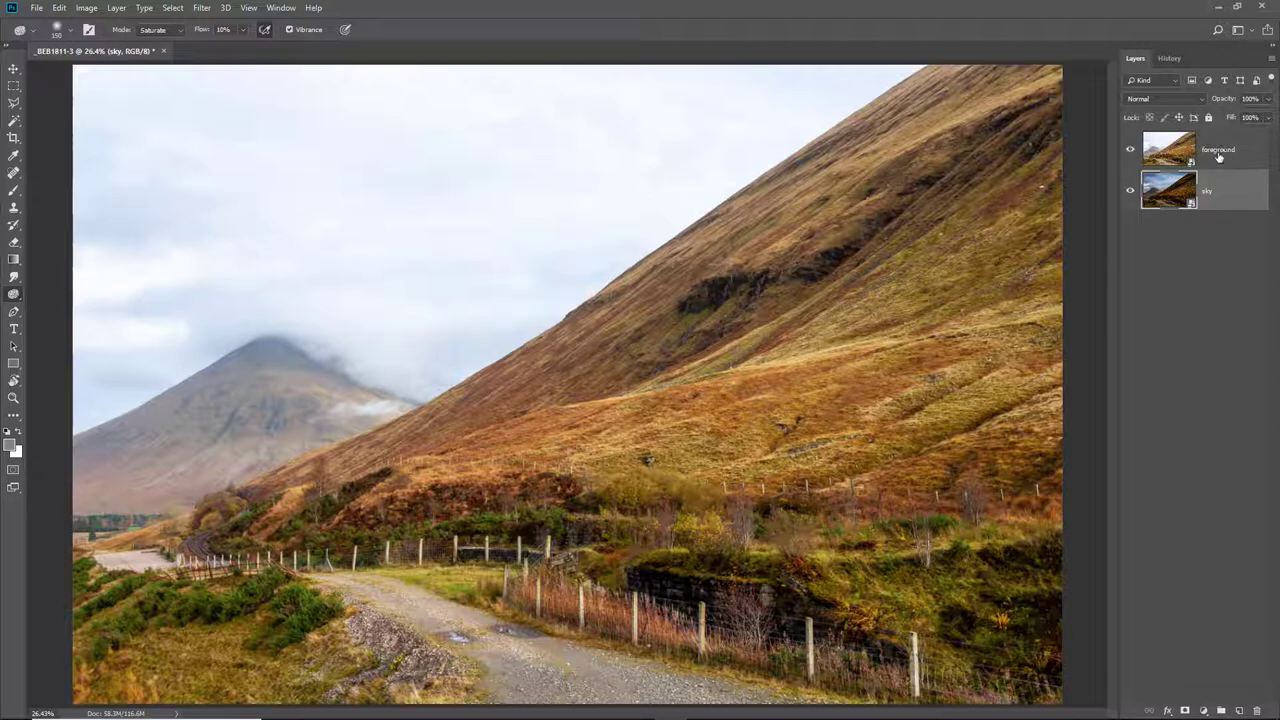
Check the darkened sky by briefly hiding the foreground layer, and move the foreground layer below the sky layer
left_click(1177, 168)
left_click(1130, 150)
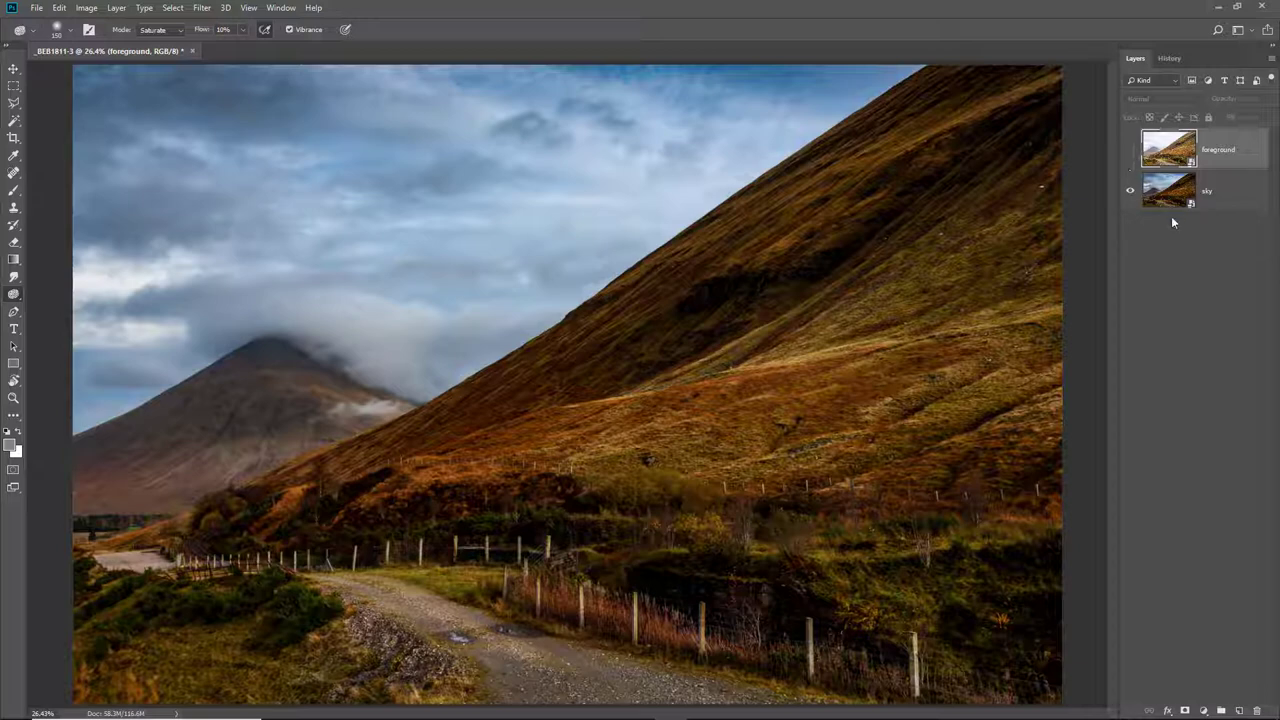
left_click(1129, 154)
left_click_drag(1170, 156, 1172, 218)
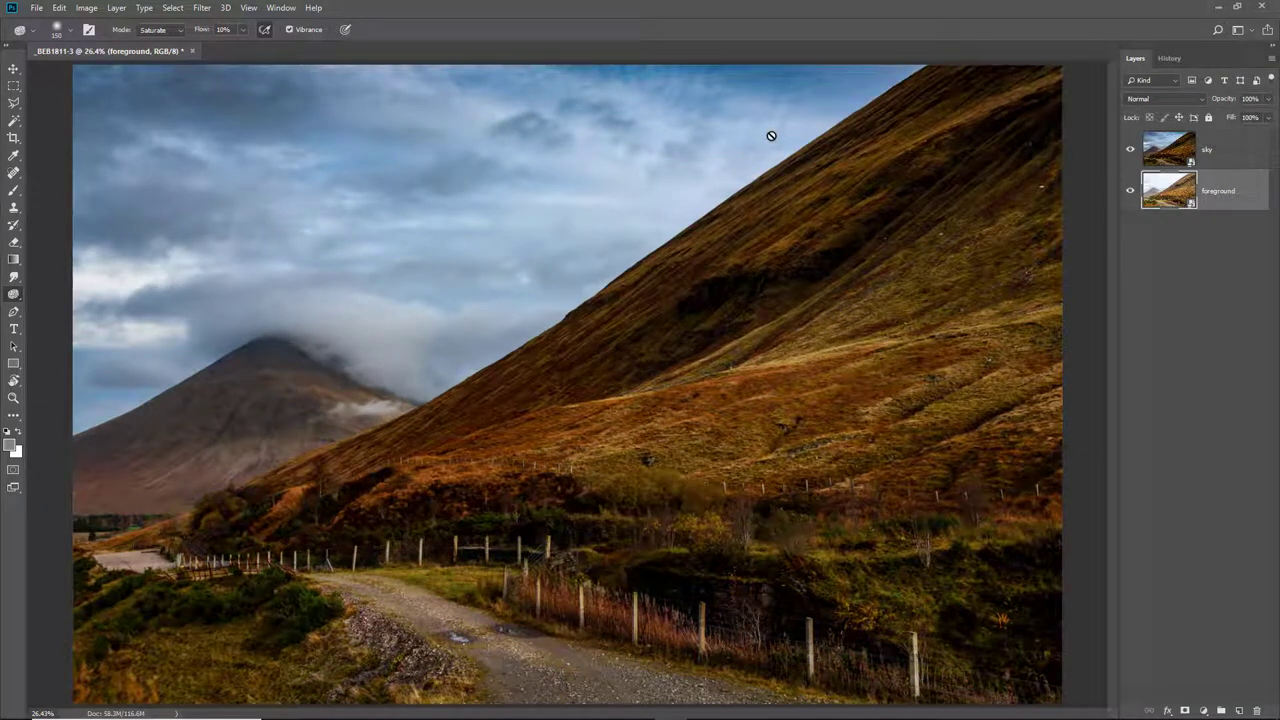
Add a black mask hiding the whole sky layer and make white the foreground color
left_click(1218, 157)
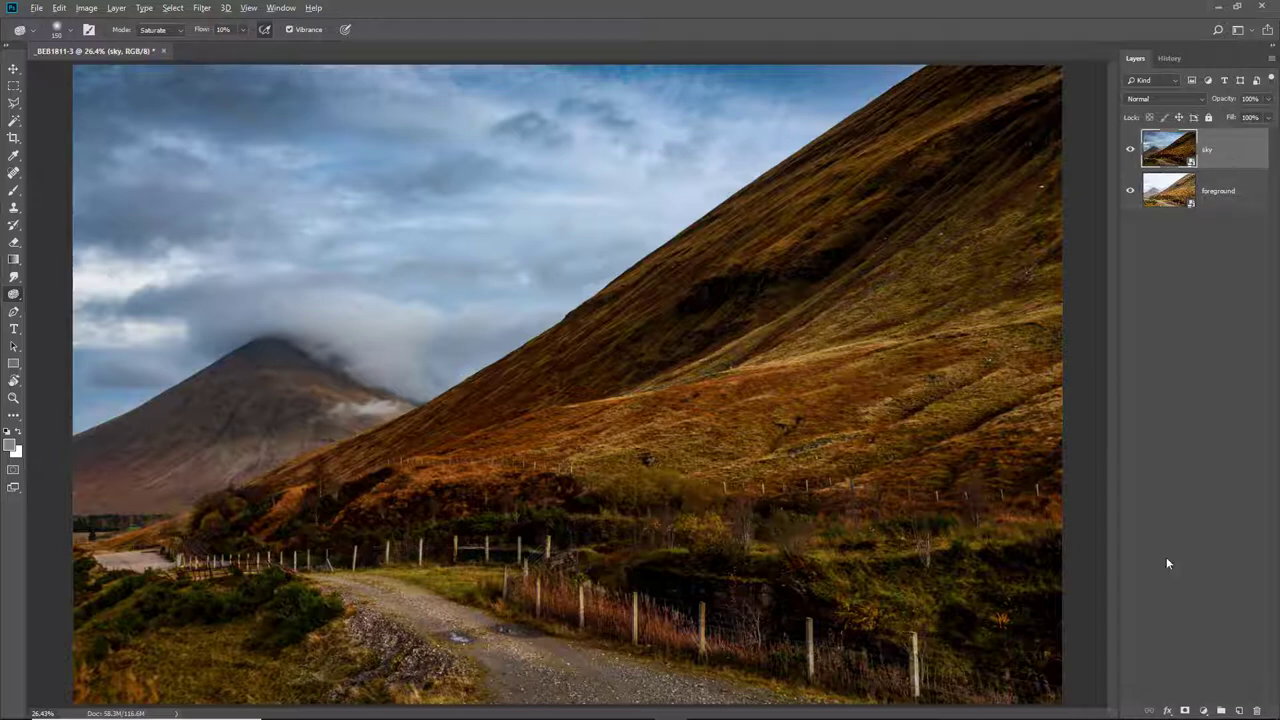
left_click(1185, 711, "alt")
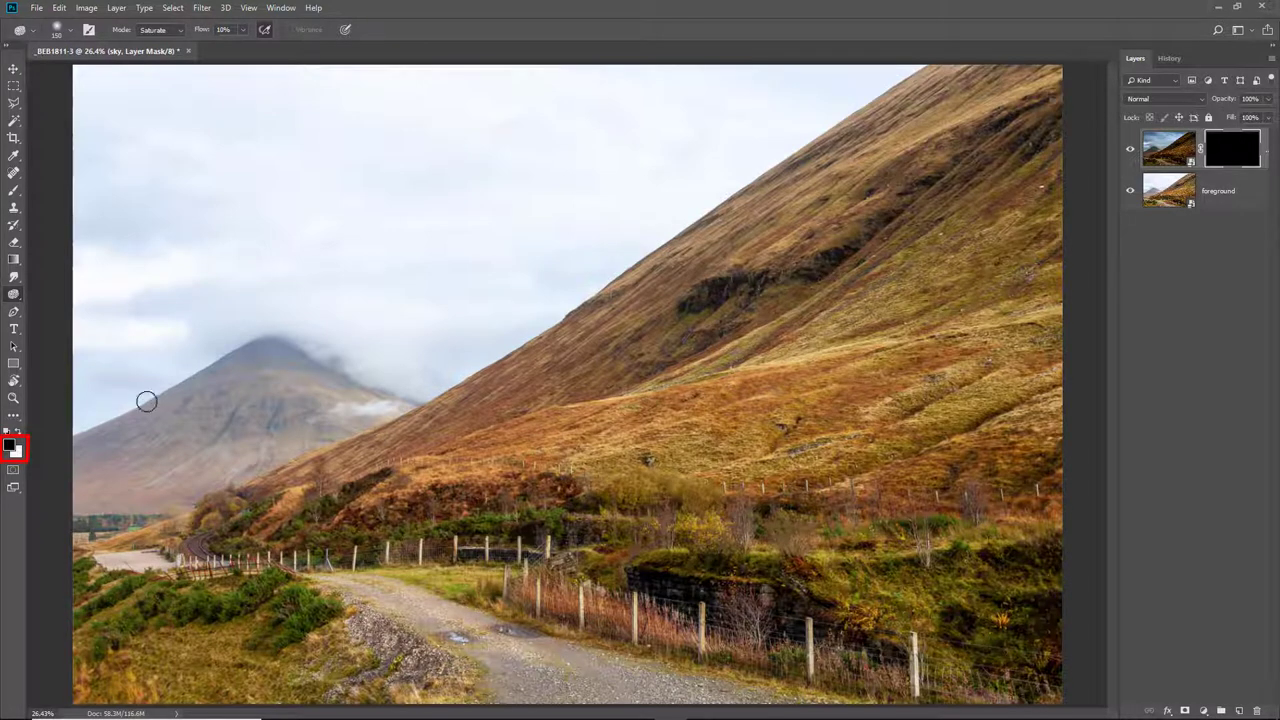
left_click(18, 433)
left_click(10, 447)
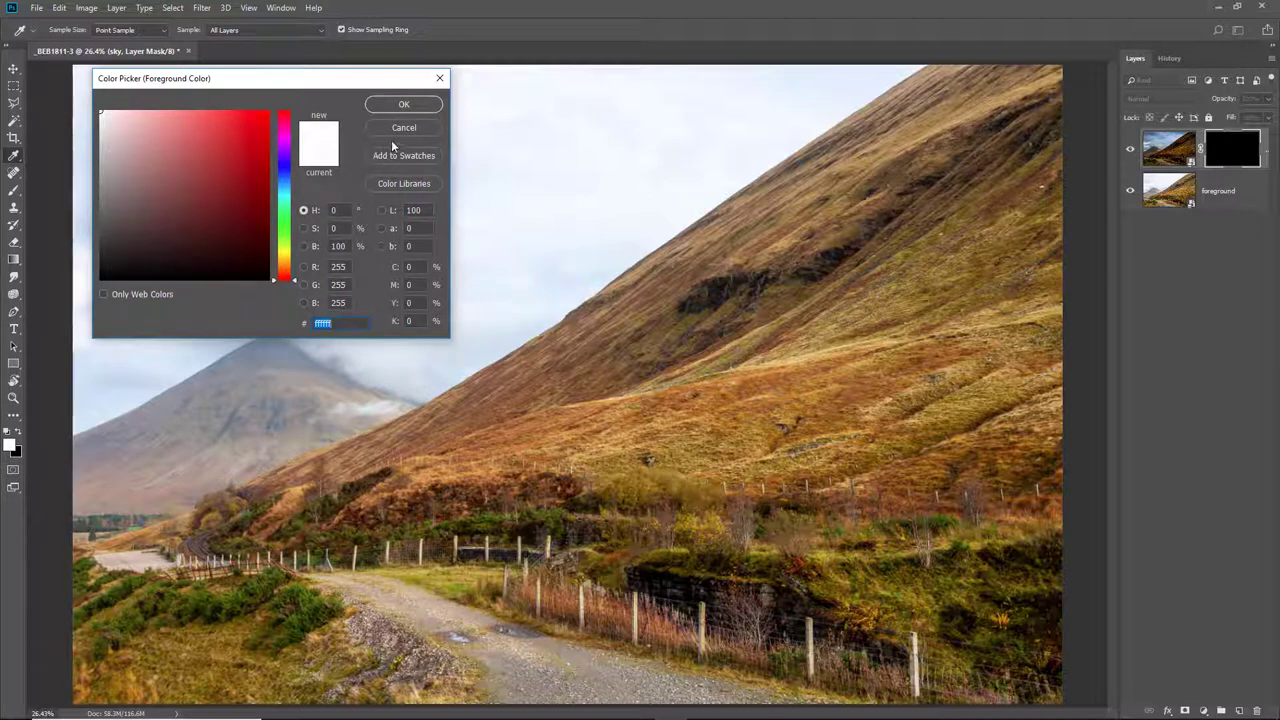
left_click(403, 105)
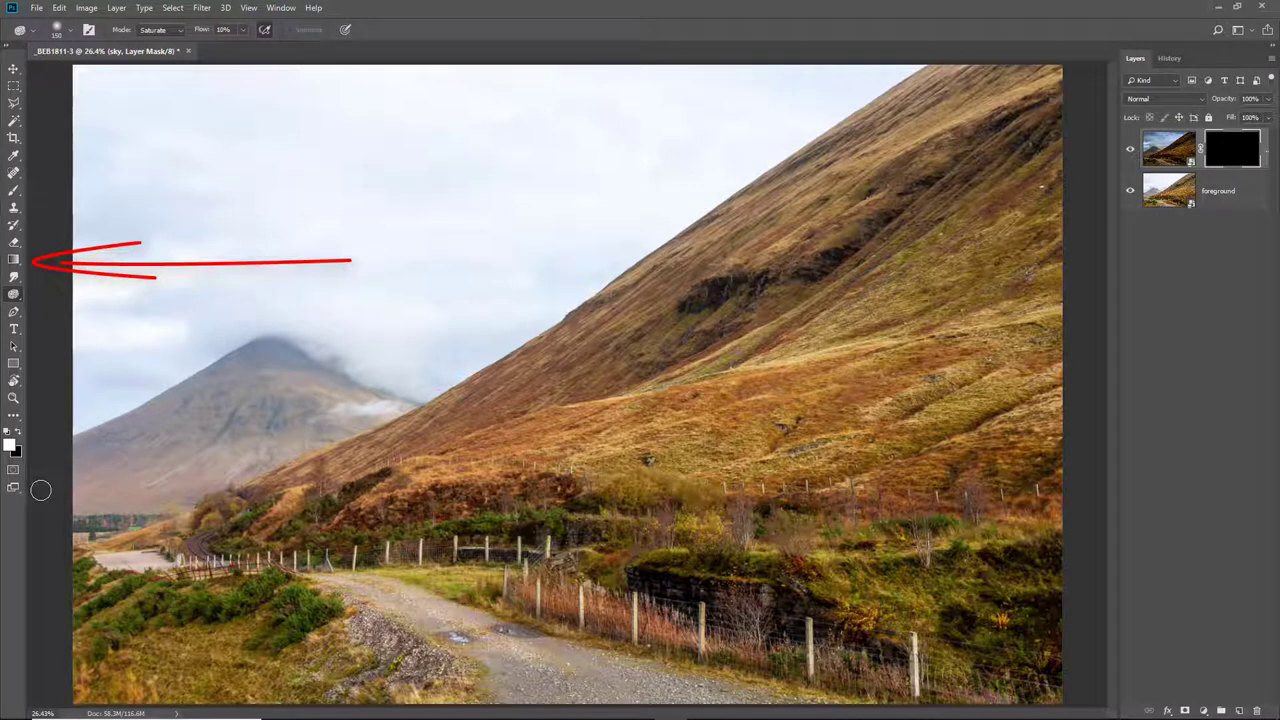
Draw a linear white-to-transparent gradient on the sky layer's mask, diagonally from the clouds down onto the hillside
left_click(21, 264)
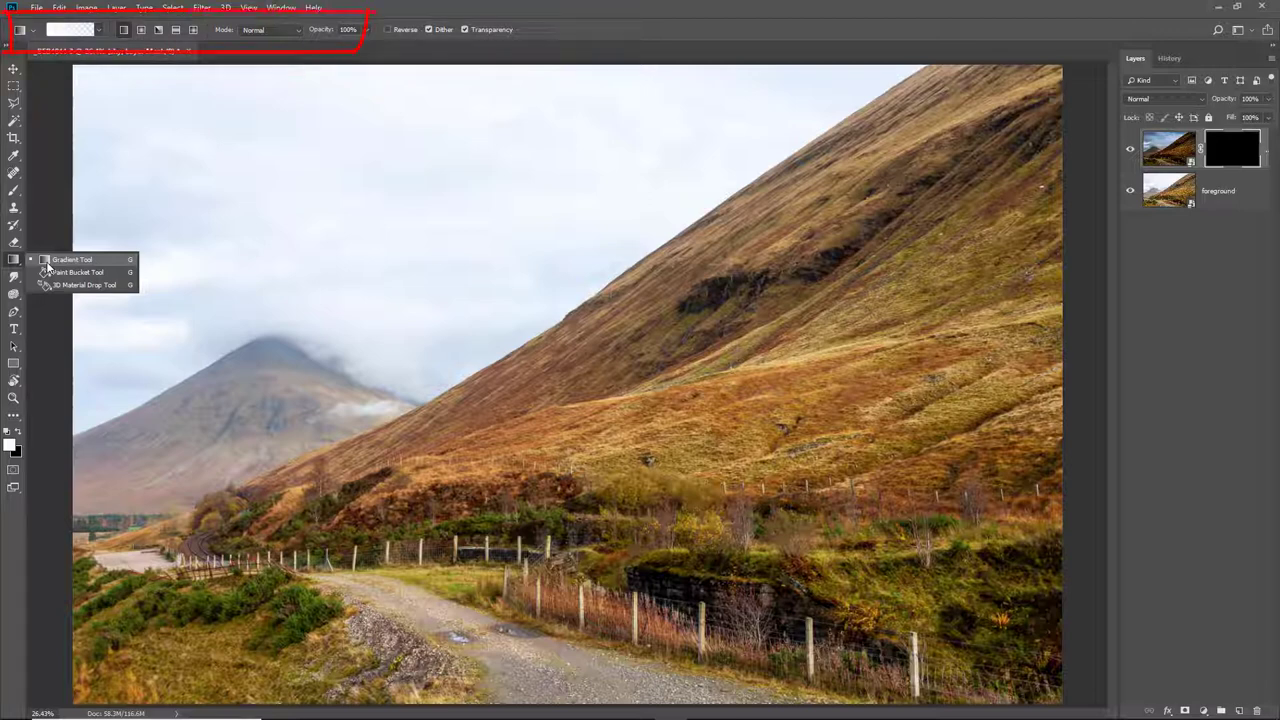
left_click(47, 262)
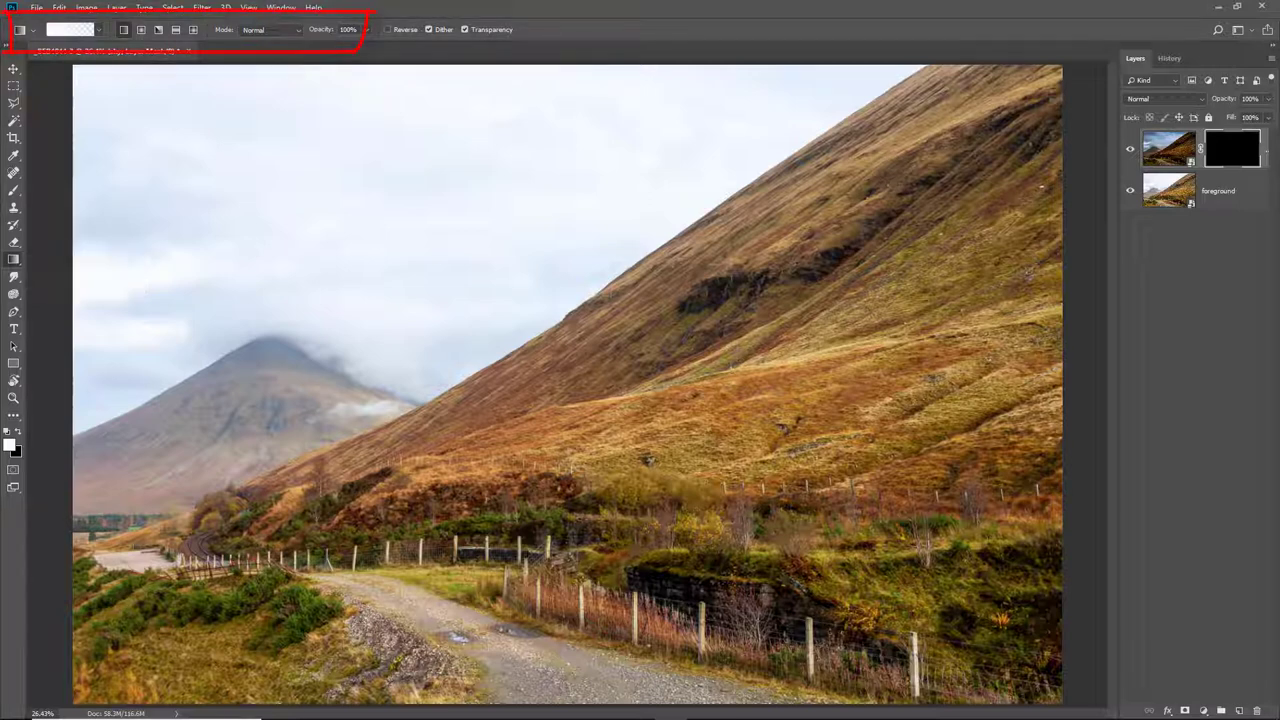
left_click(99, 33)
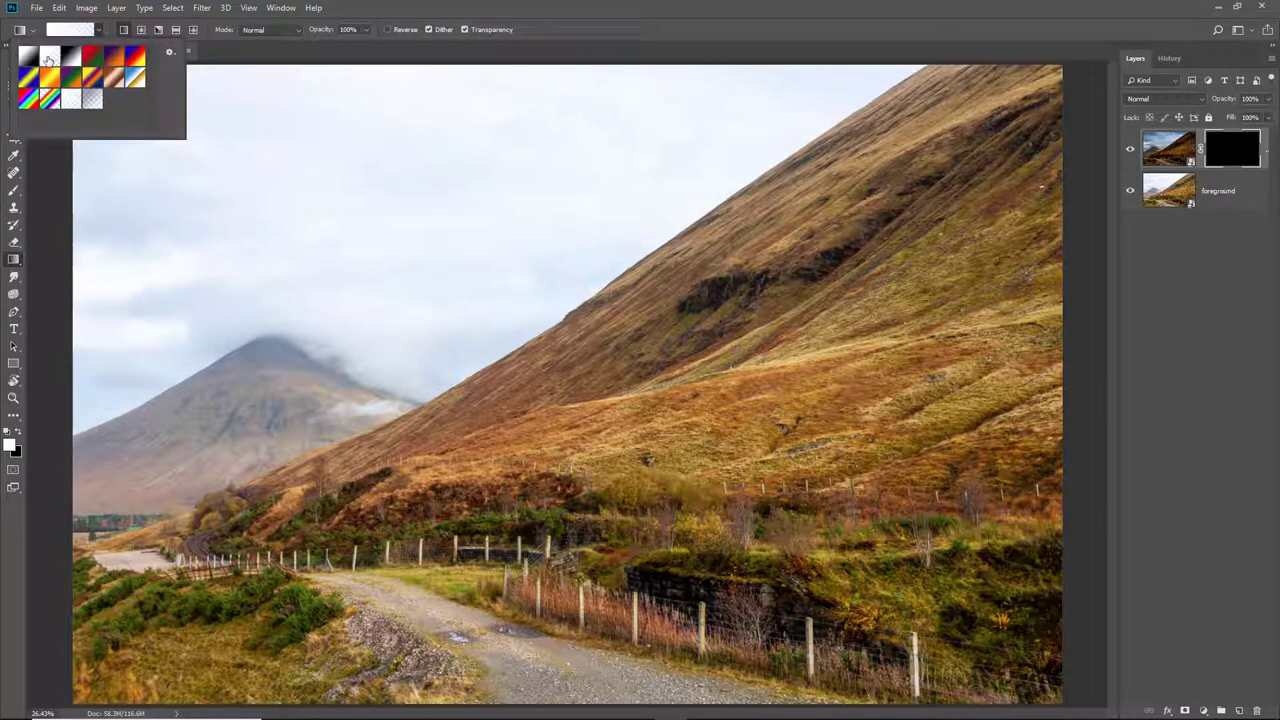
left_click(246, 55)
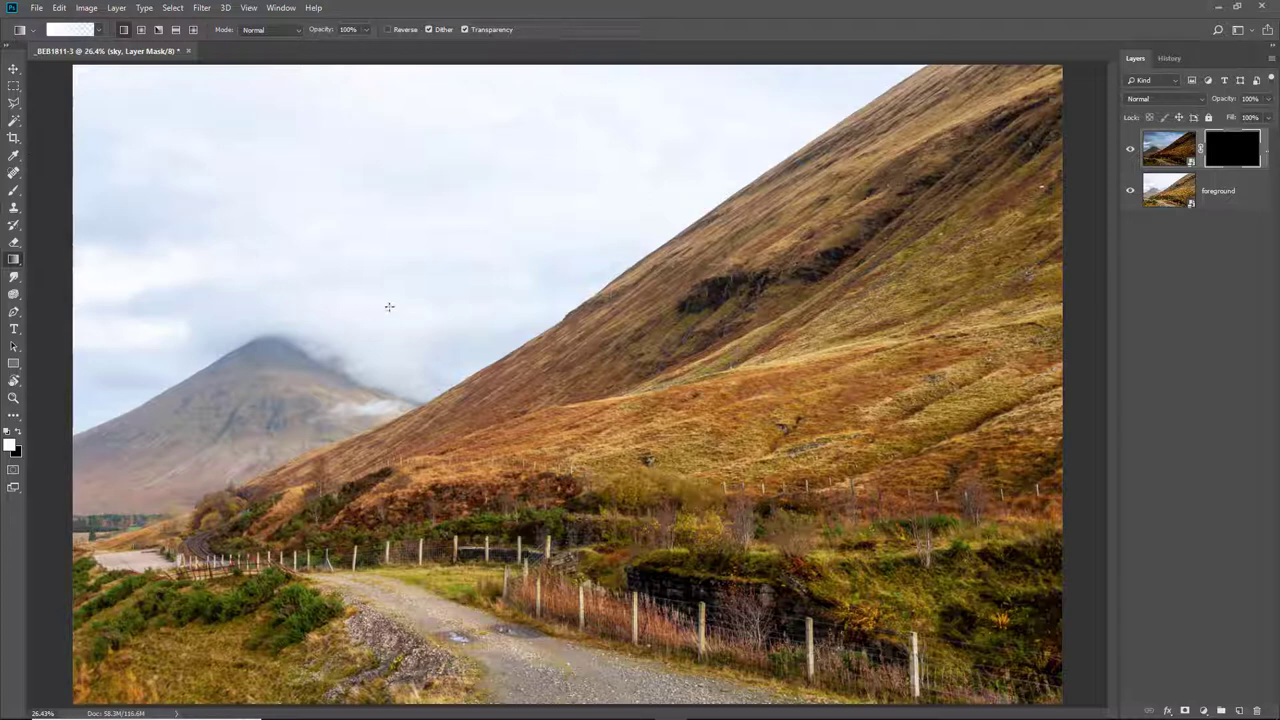
left_click_drag(417, 286, 505, 453)
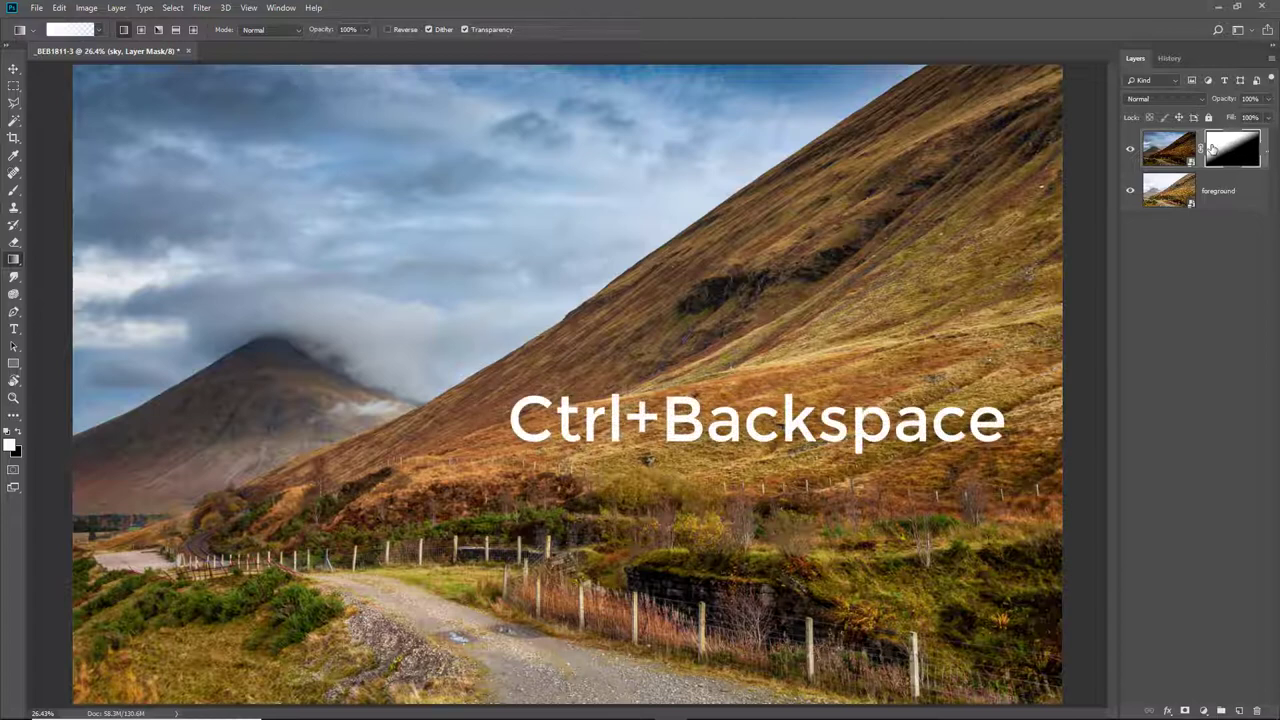
Refill the sky mask with black, redraw a longer diagonal gradient from higher in the clouds onto the hillside, and select the sky layer's image
key("ctrl+BackSpace")
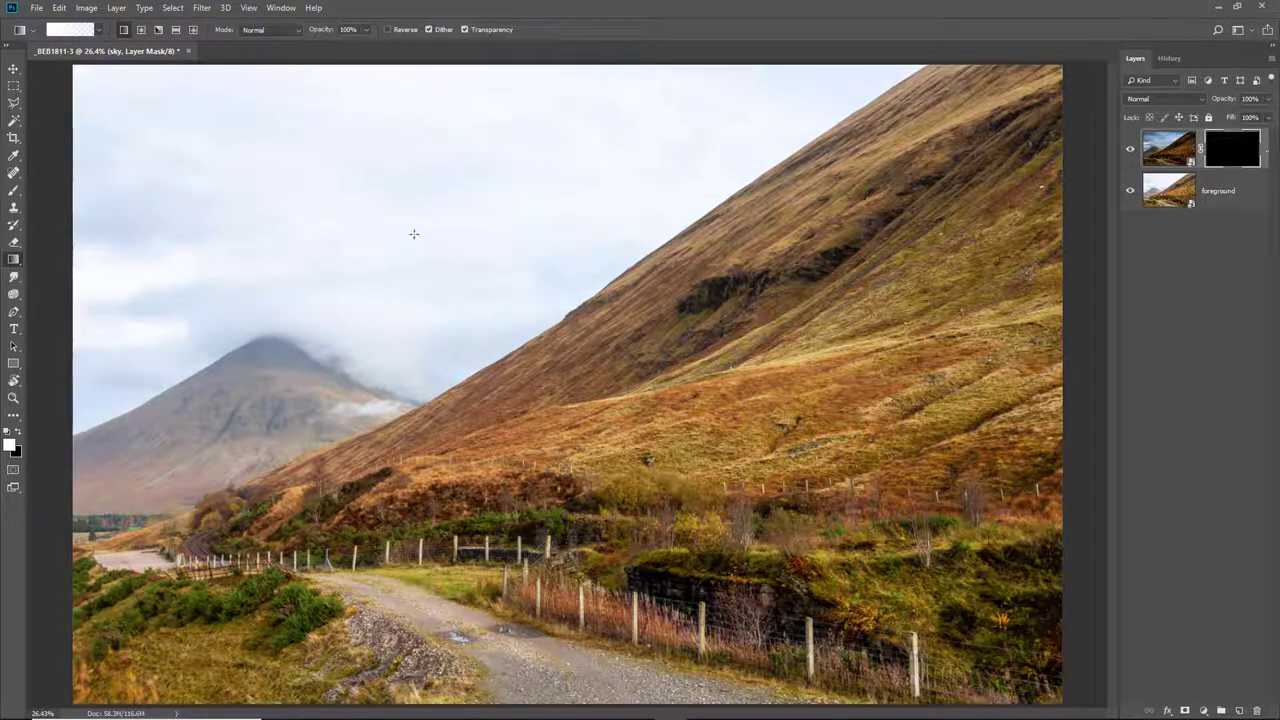
left_click_drag(413, 234, 527, 437)
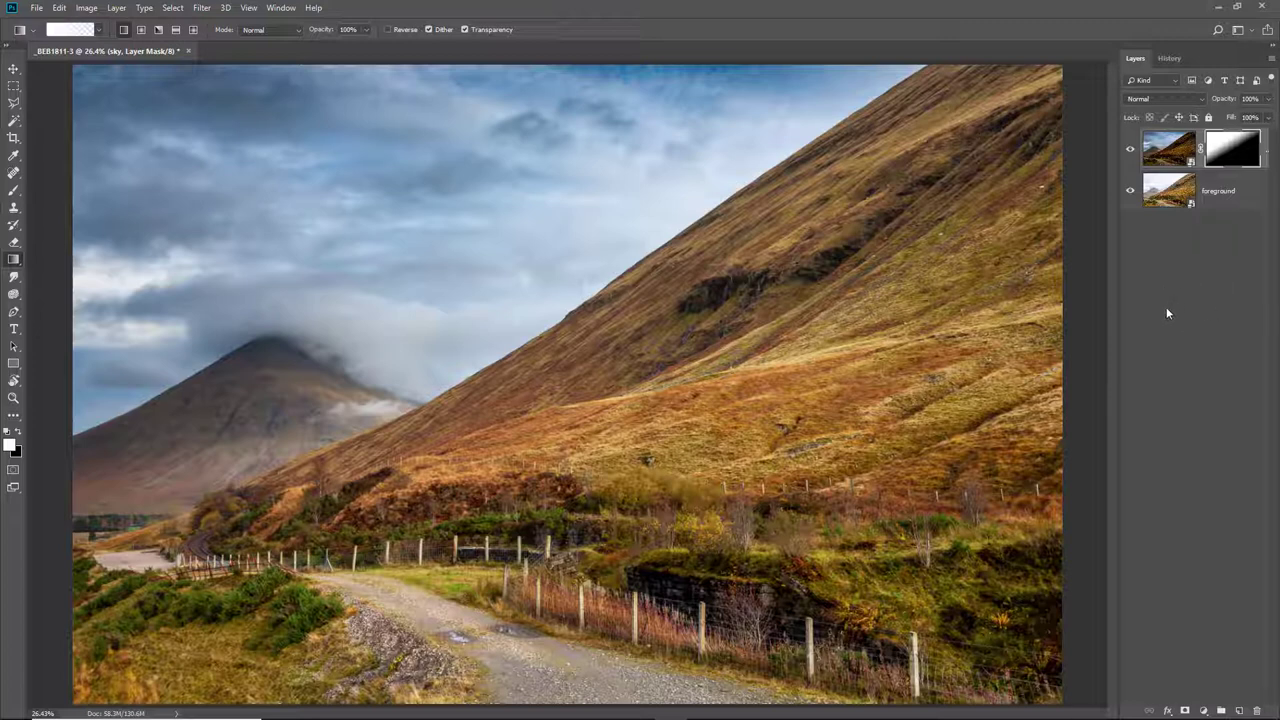
left_click(1174, 150)
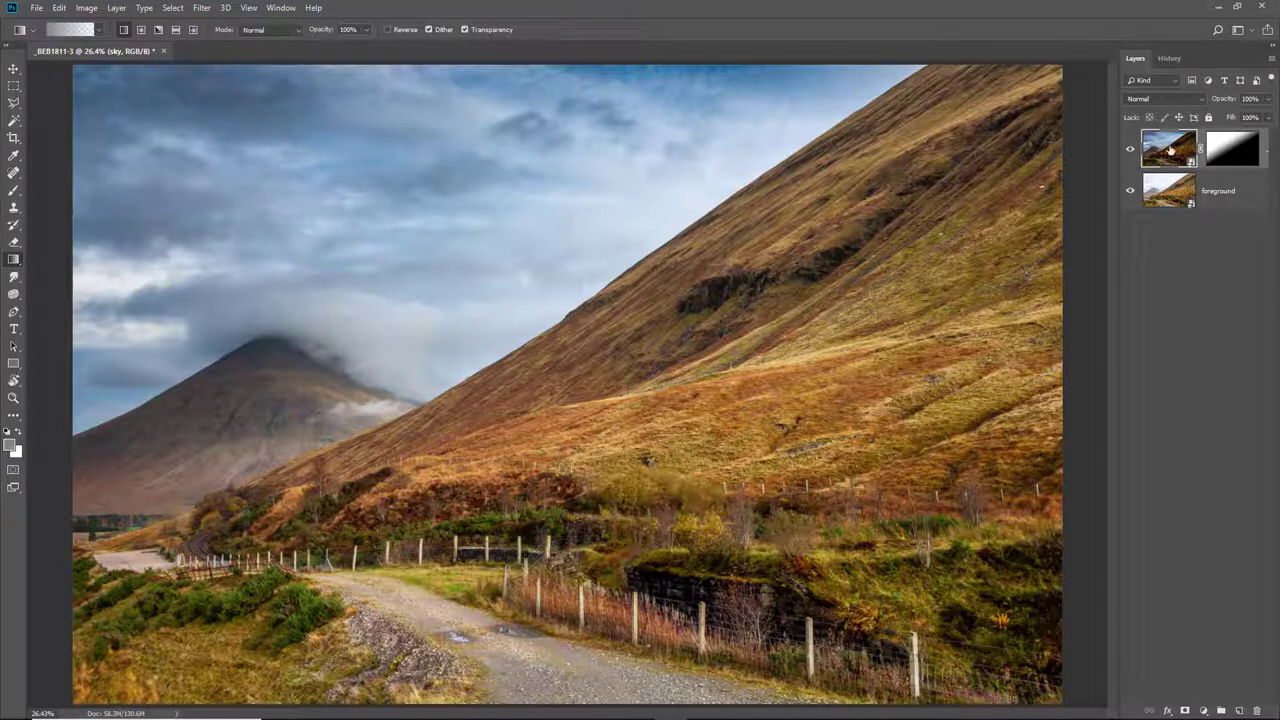
Open the sky layer's raw settings and set Temperature to 6550 and Blacks to -48
double_click(1168, 150)
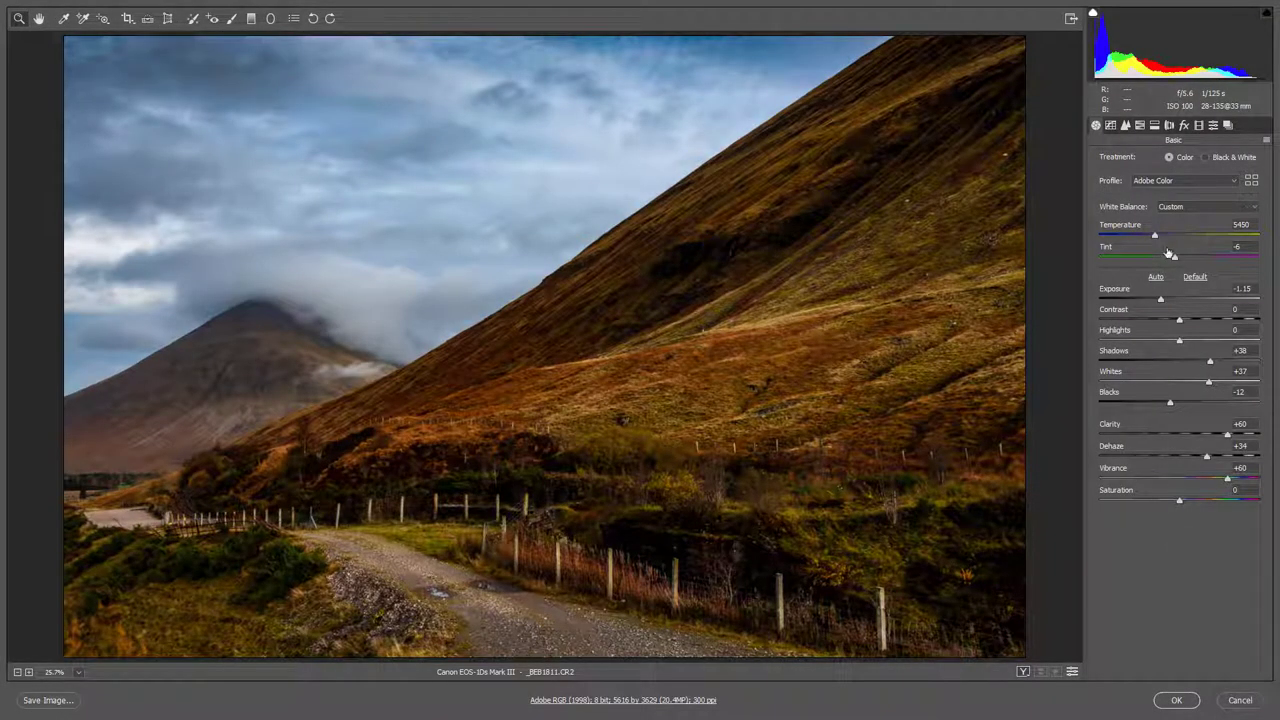
left_click_drag(1157, 238, 1175, 240)
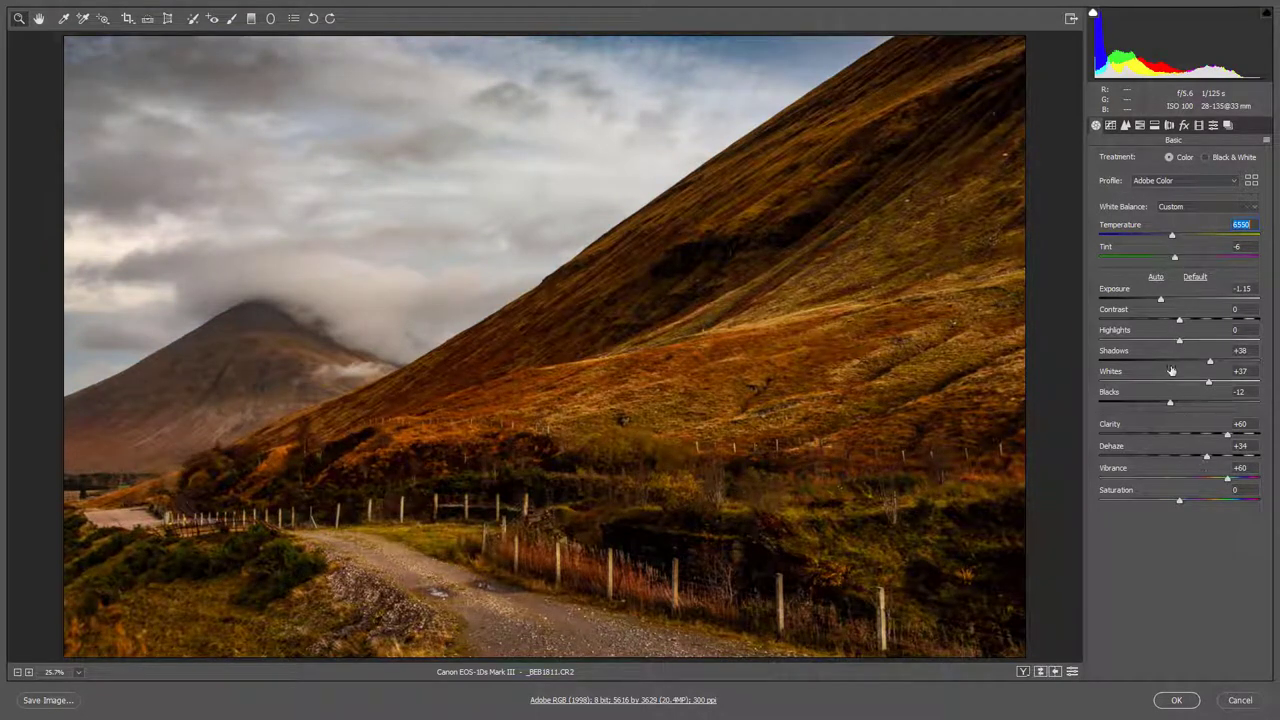
left_click(1157, 404)
left_click_drag(1157, 404, 1142, 406)
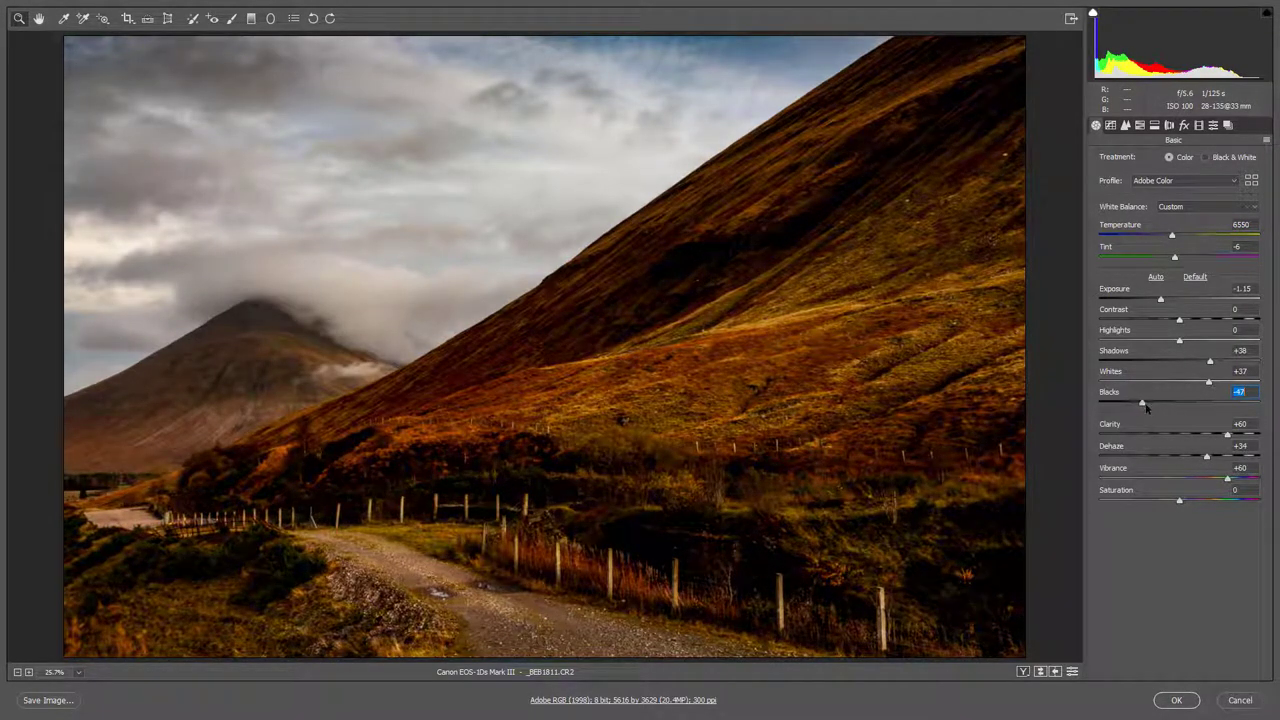
double_click(1143, 403)
left_click(1141, 402)
Darken the sky further with Shadows at -27 and Exposure at -1.65, and apply the raw settings
left_click(1158, 362)
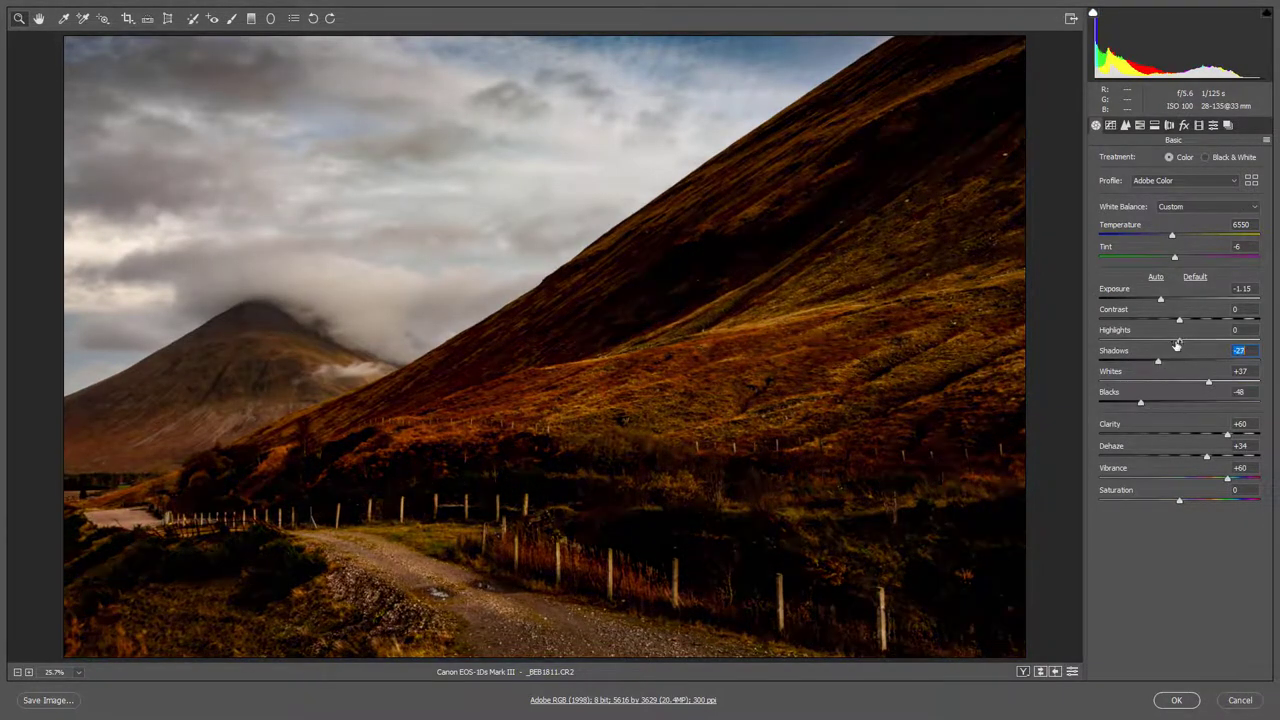
left_click_drag(1160, 300, 1152, 300)
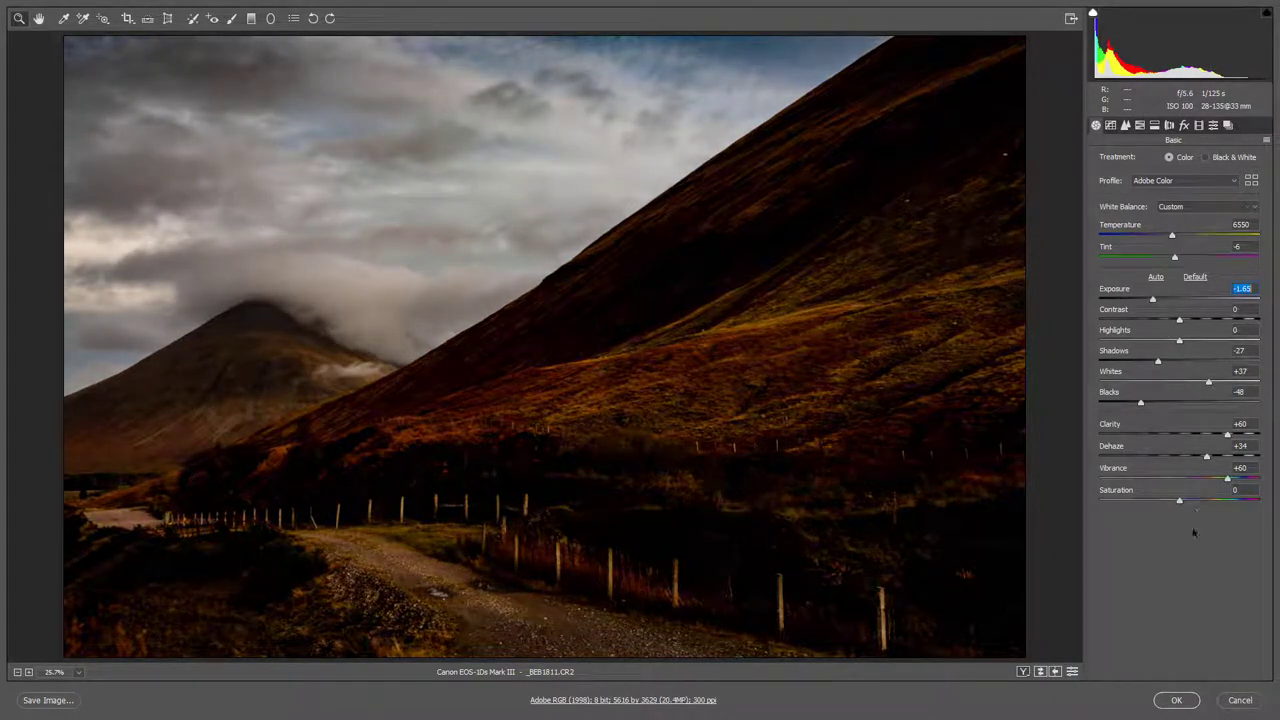
left_click(1177, 700)
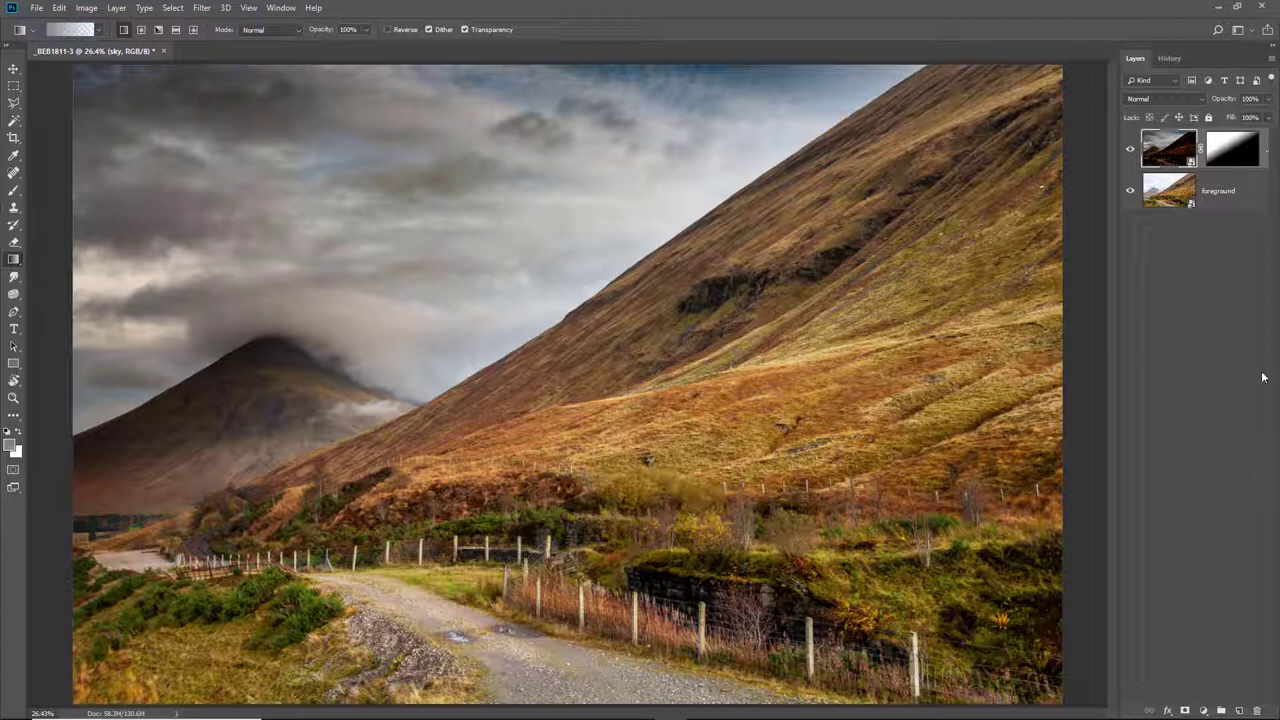
Edit the foreground layer's raw settings to Exposure -0.60 and Vibrance +53, and apply them
left_click(1174, 194)
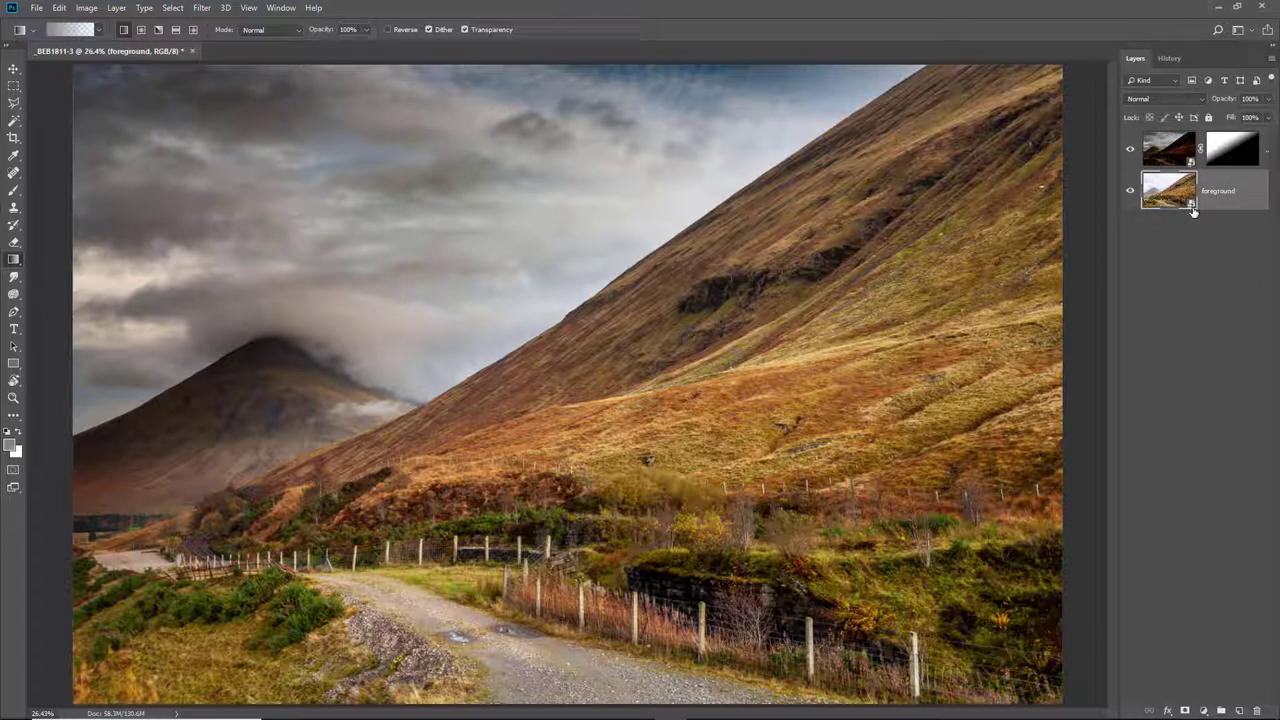
double_click(1173, 194)
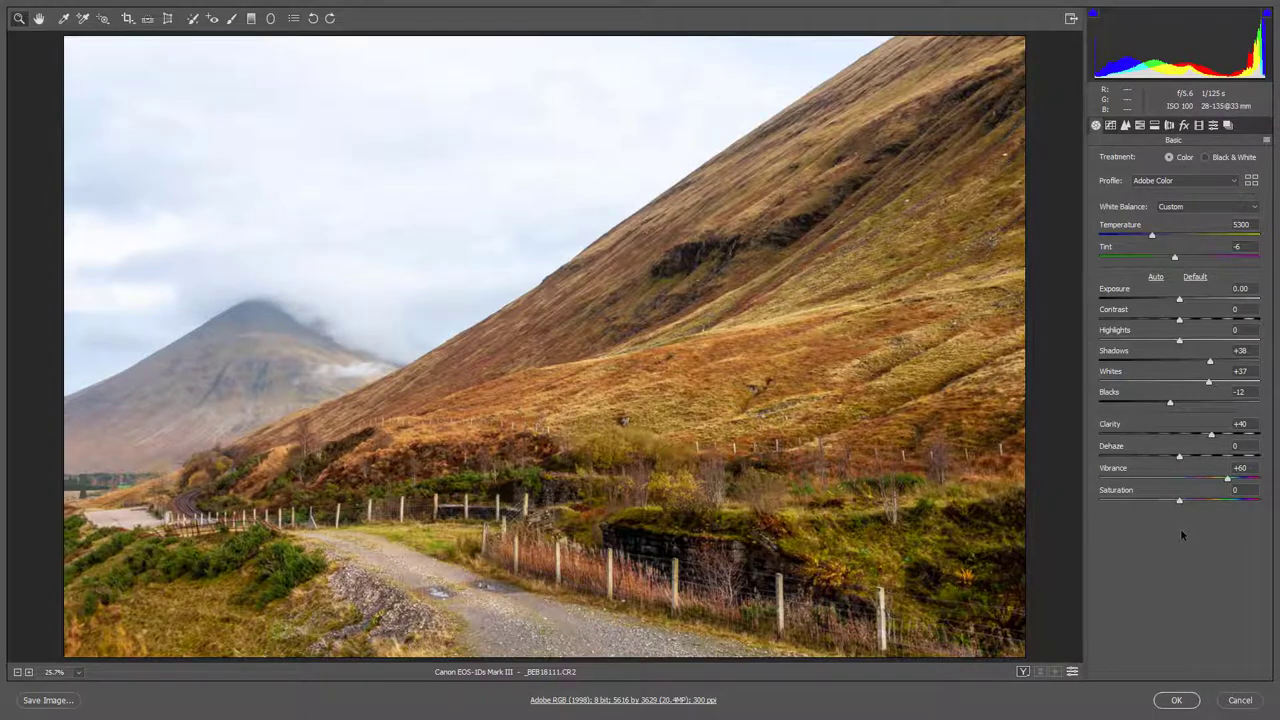
left_click(1180, 300)
left_click_drag(1180, 300, 1170, 302)
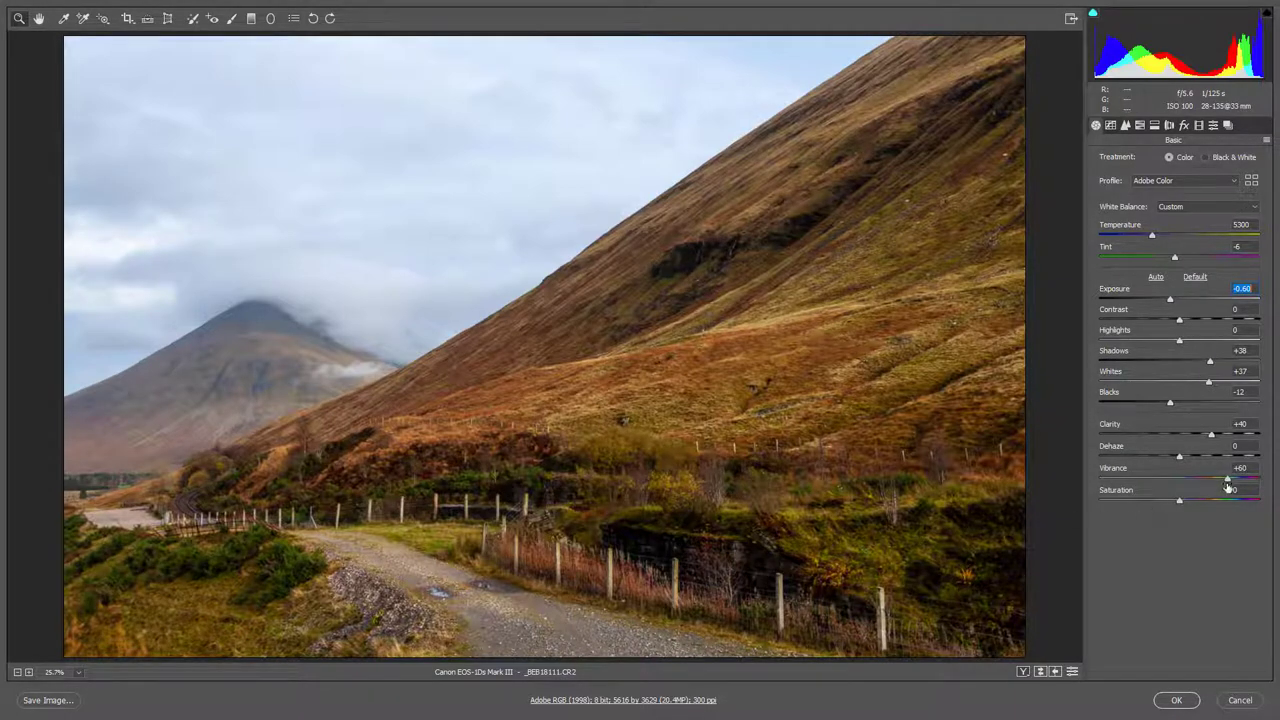
left_click_drag(1228, 481, 1221, 481)
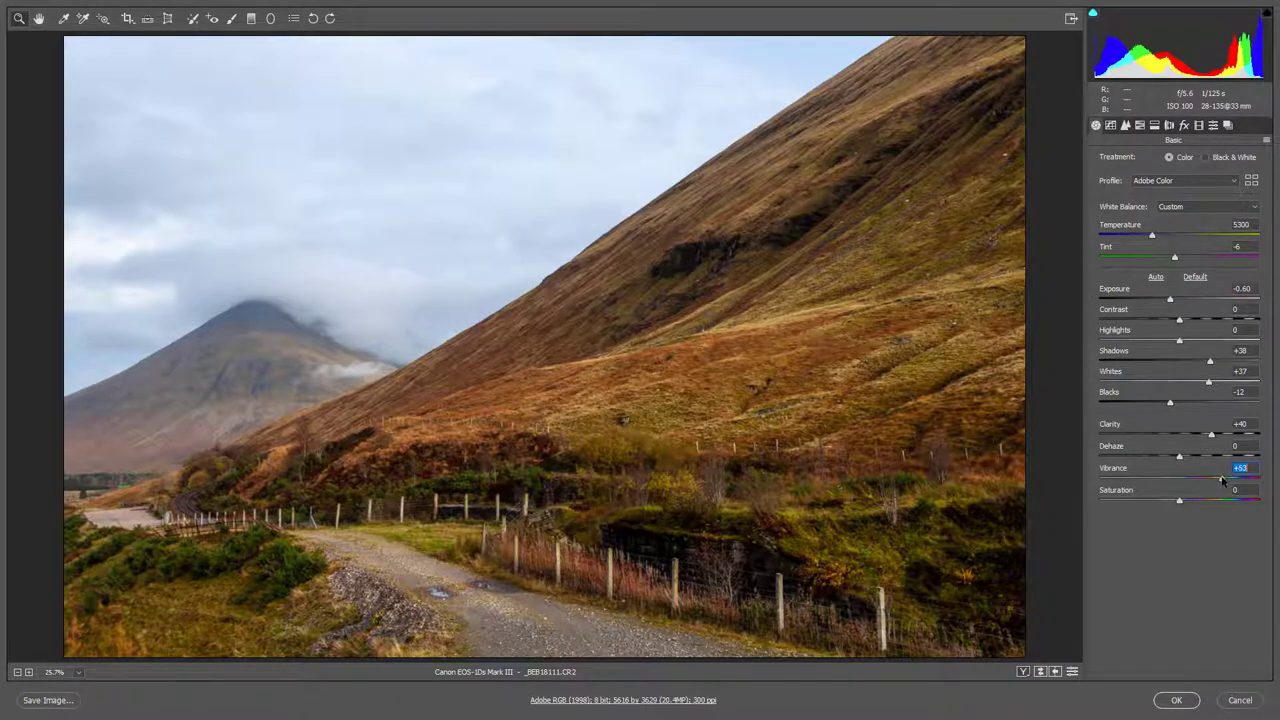
left_click(1176, 700)
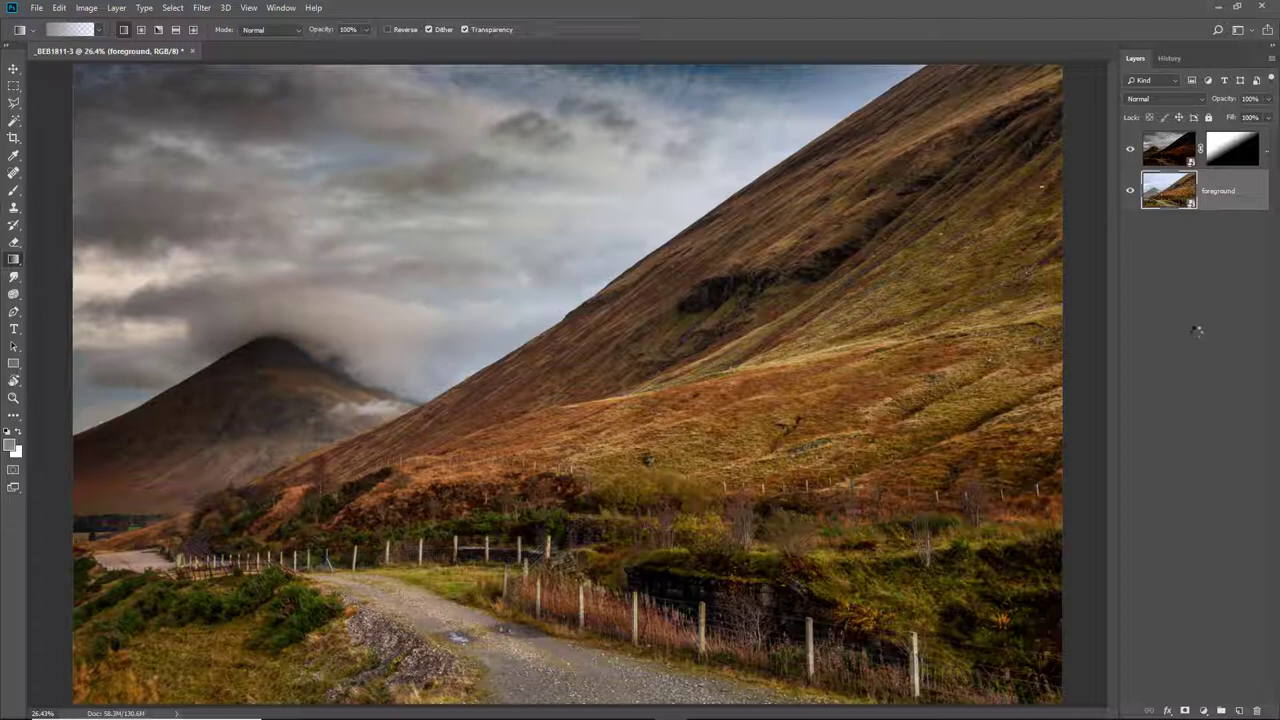
Lighten the distant mountain by painting black on the sky layer's mask with a size 300 brush at 1% flow
key("d")
key("x")
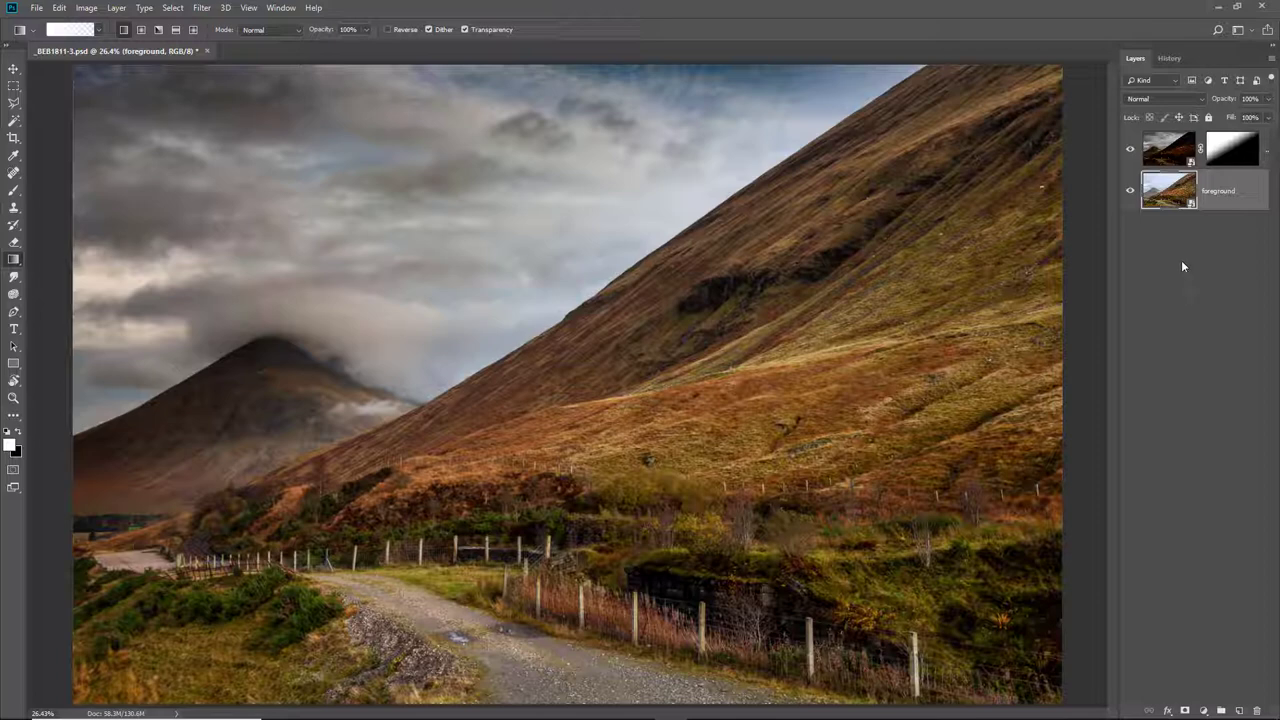
left_click(1232, 152)
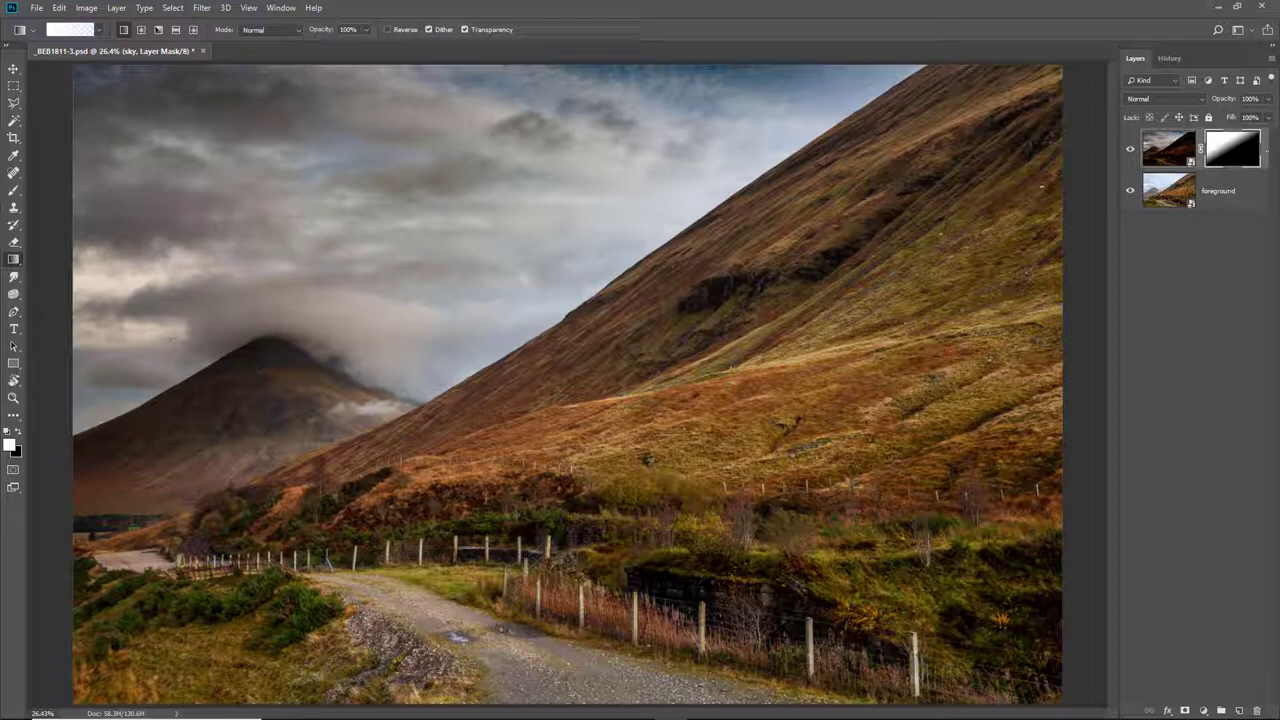
left_click(18, 432)
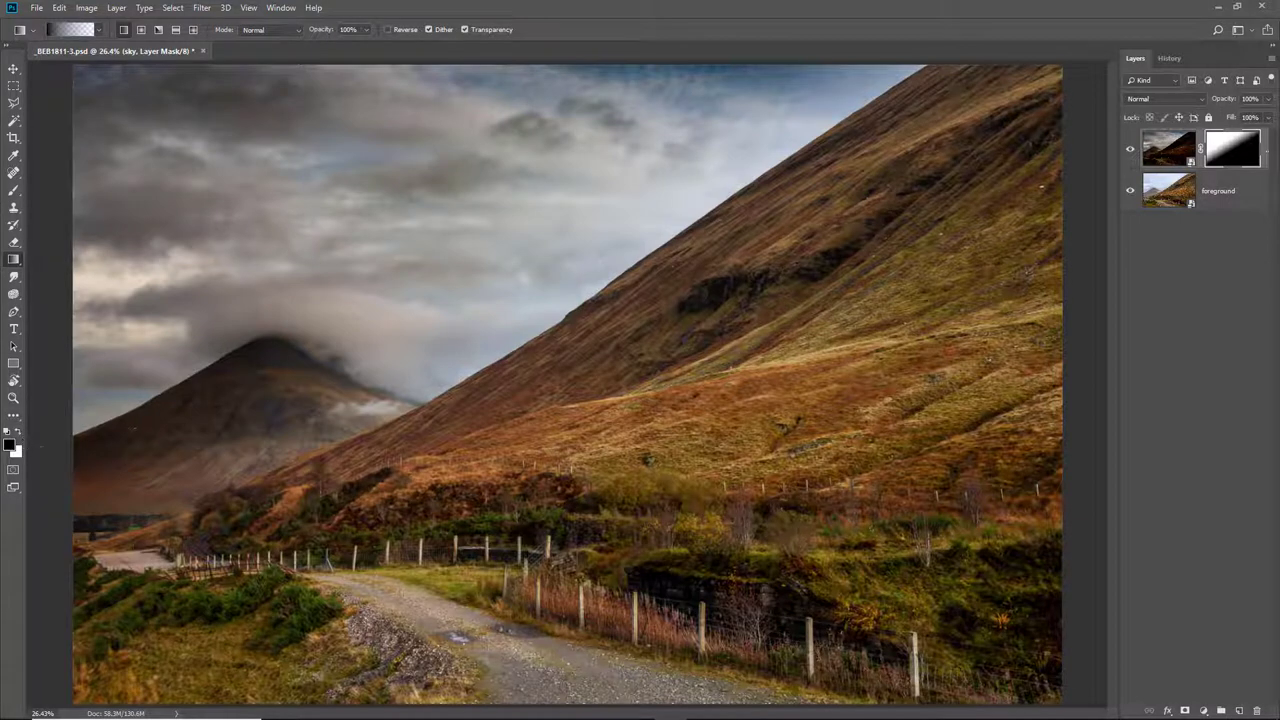
left_click(15, 192)
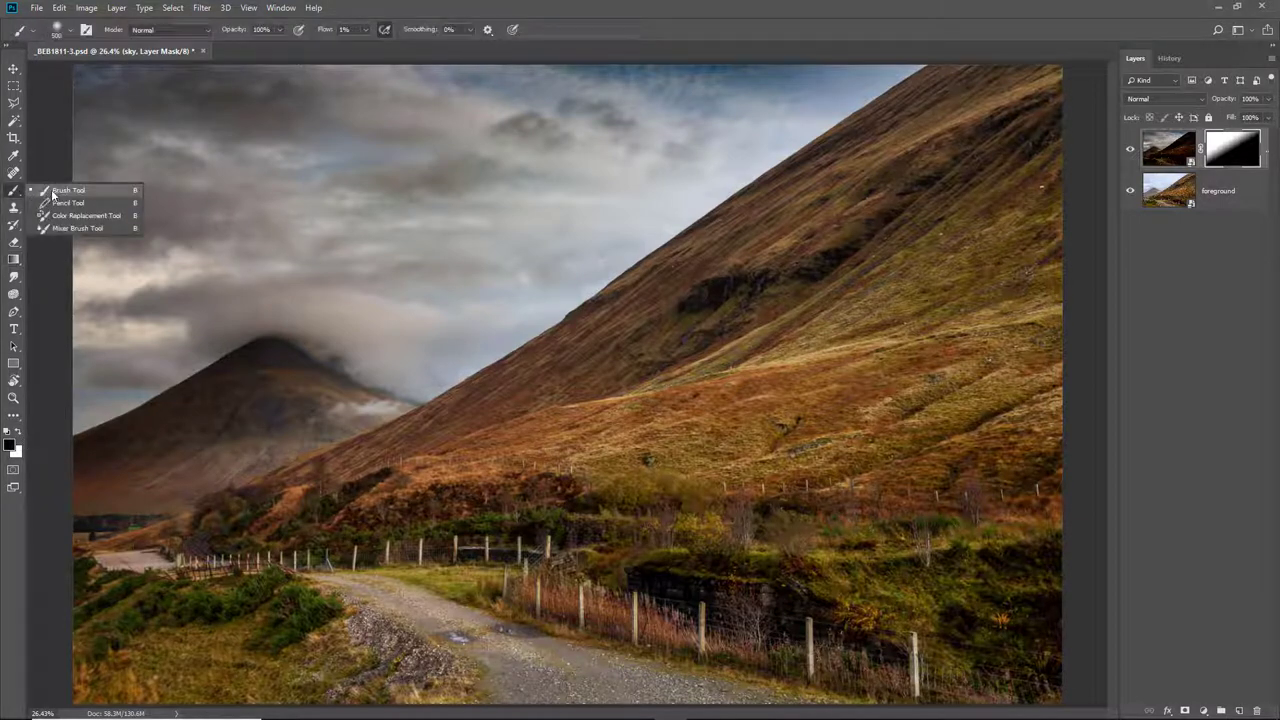
left_click(53, 192)
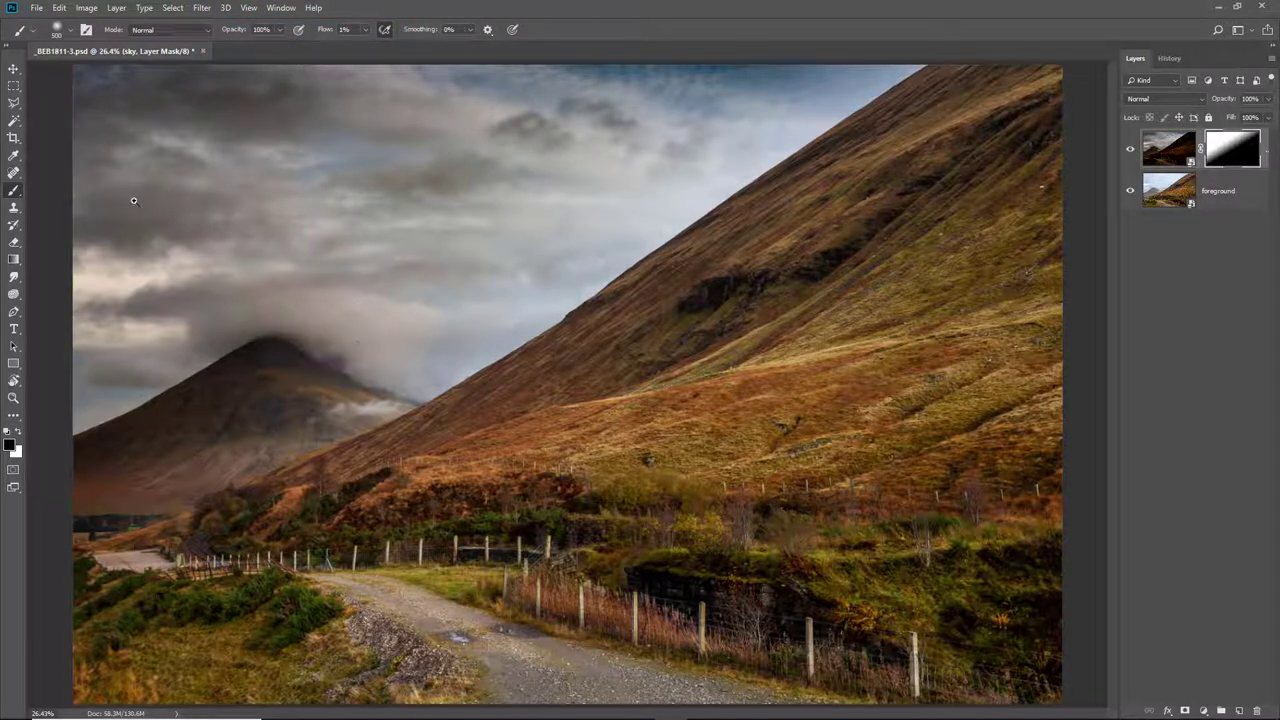
left_click_drag(112, 250, 490, 536)
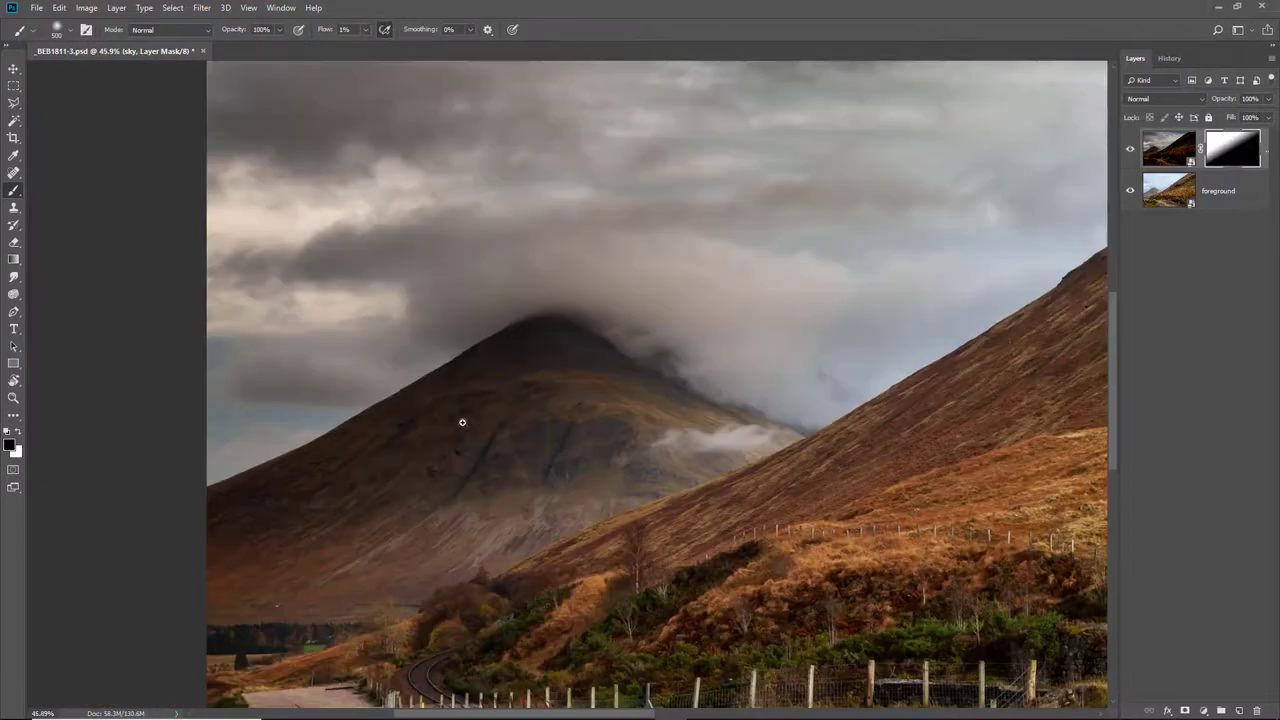
key("bracketleft")
key("bracketleft")
key("bracketleft")
key("bracketright")
key("bracketright")
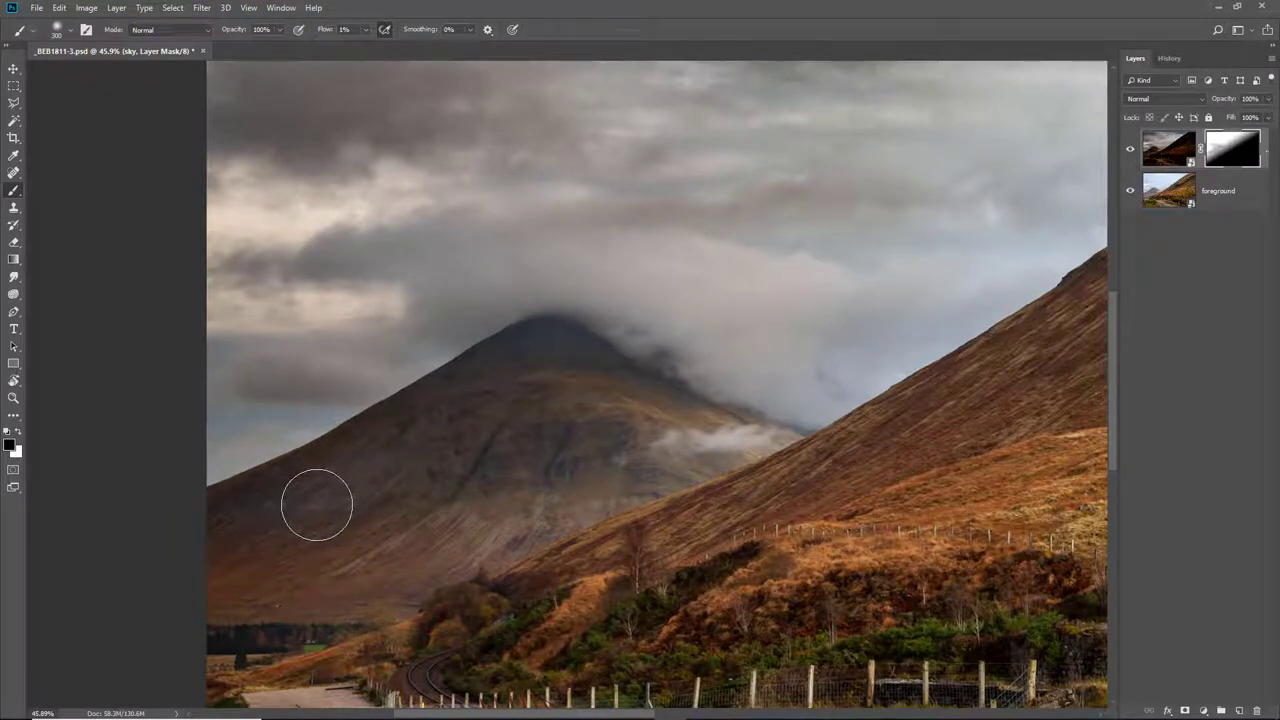
Refine the sky mask with white around the peak and along the hillside ridge using a size 125 brush, and switch to black
key("x")
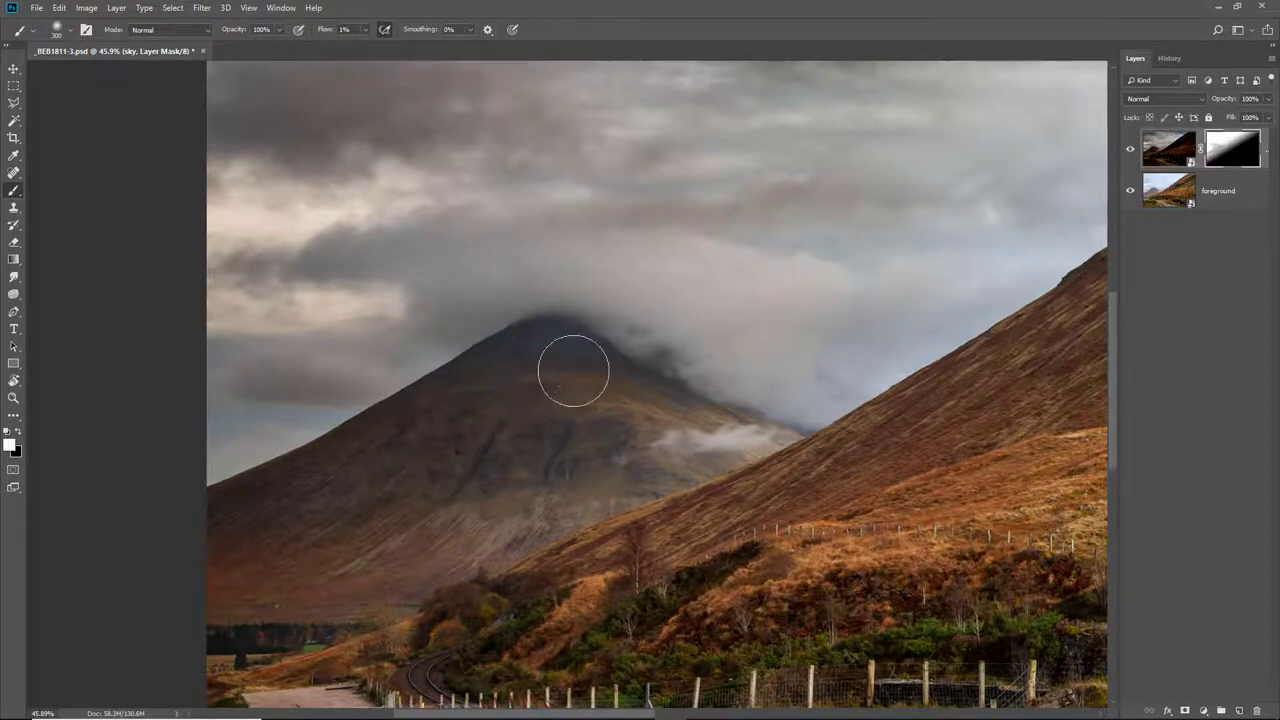
key("bracketleft")
key("bracketleft")
key("bracketleft")
key("bracketleft")
key("bracketleft")
left_click_drag(1042, 360, 1040, 362)
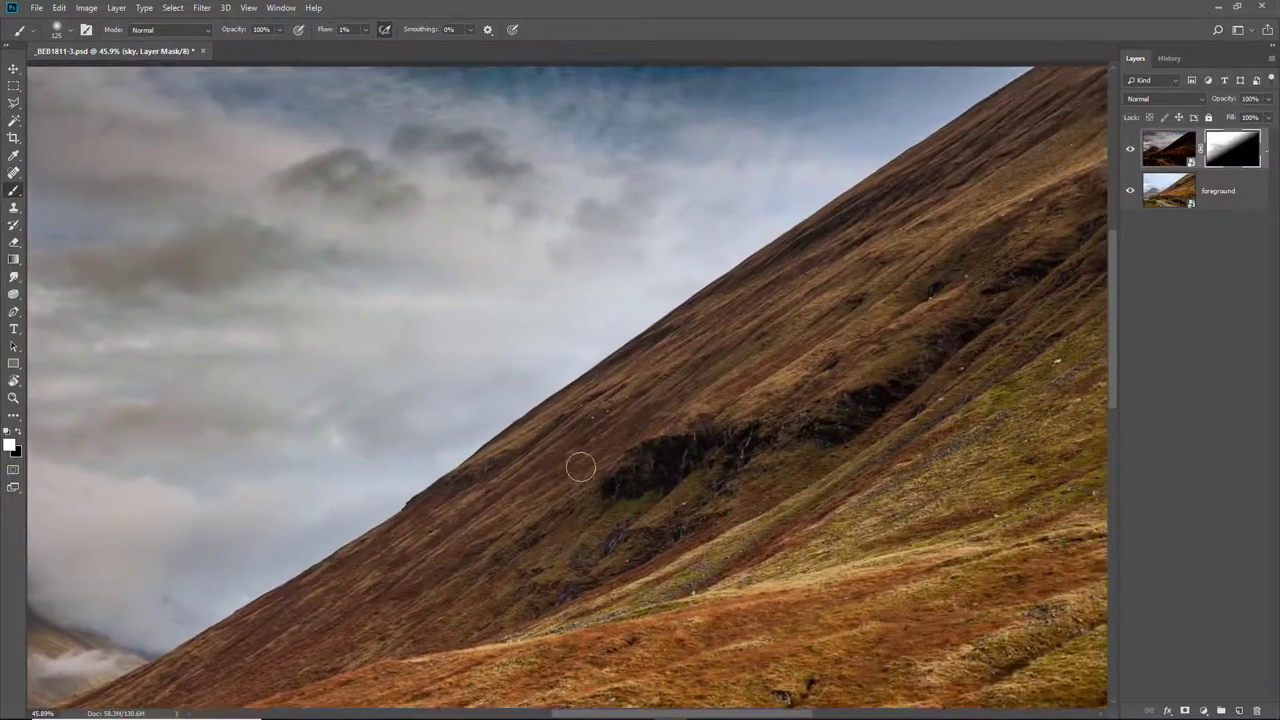
left_click(18, 431)
key("ctrl+0")
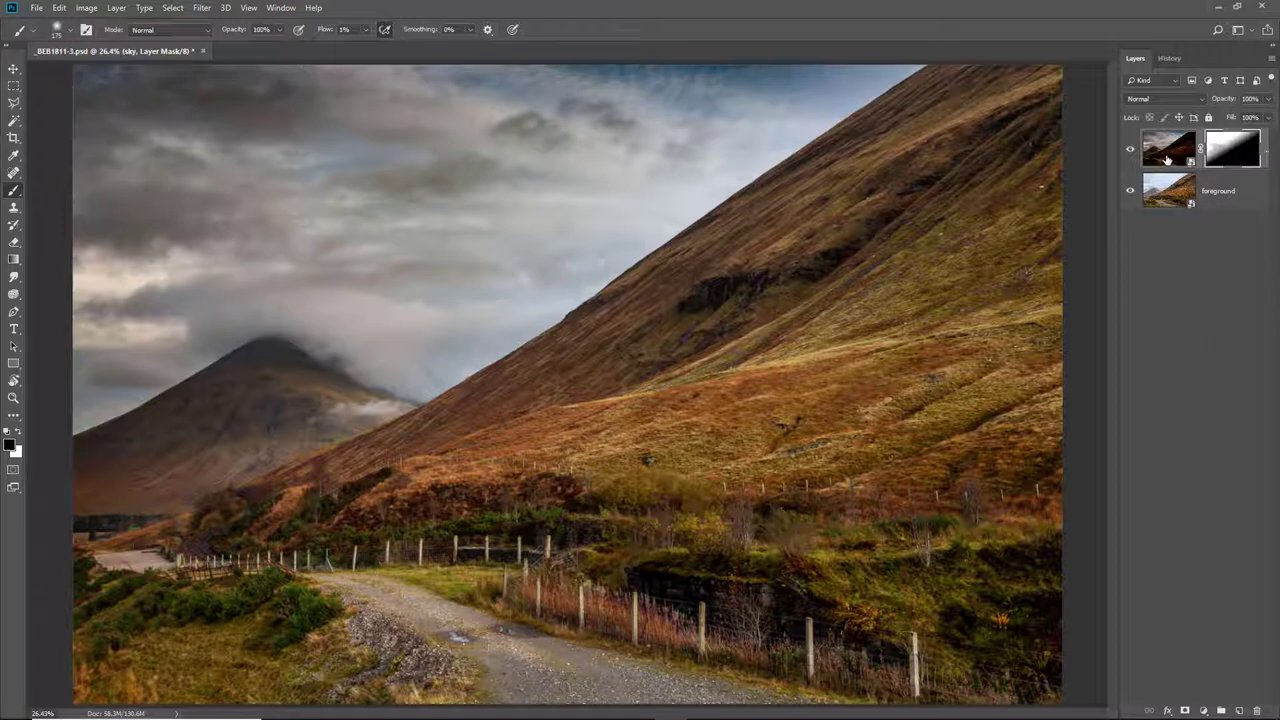
Check the sky layer by briefly disabling its mask, and paint white on the mask over the gravel road with a size 200 brush
left_click(1228, 150, "shift")
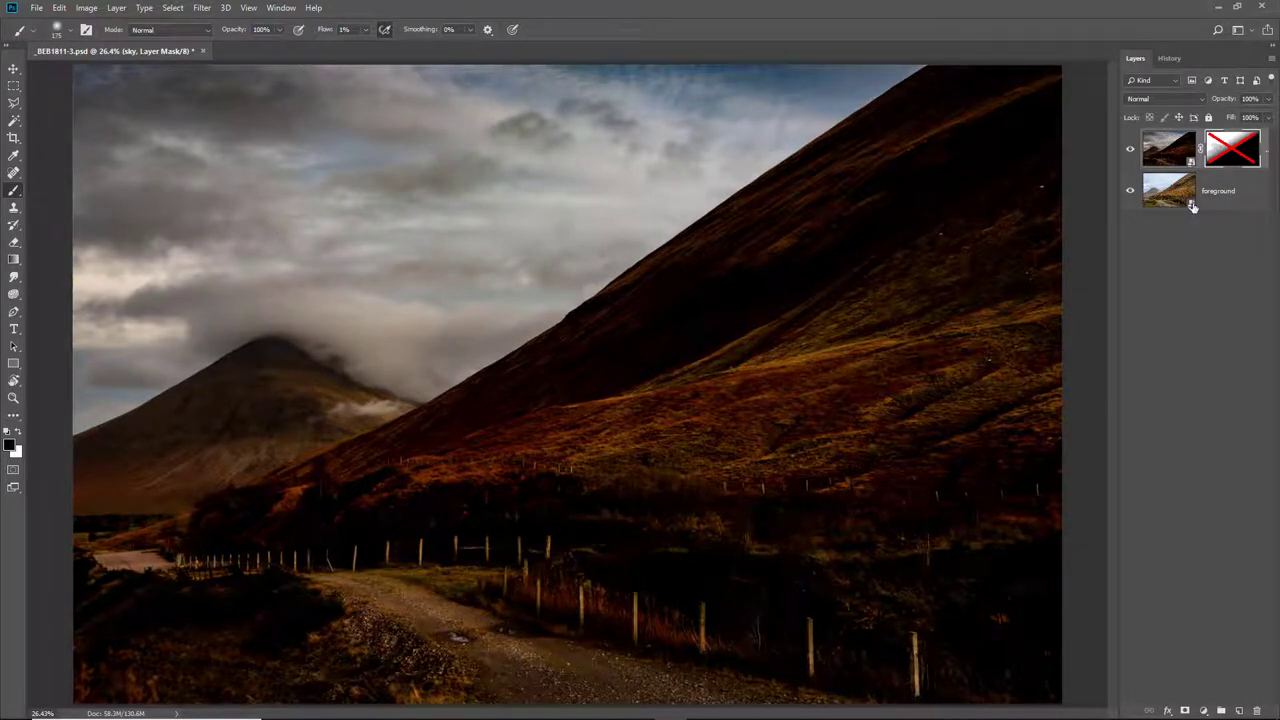
left_click(1232, 149, "shift")
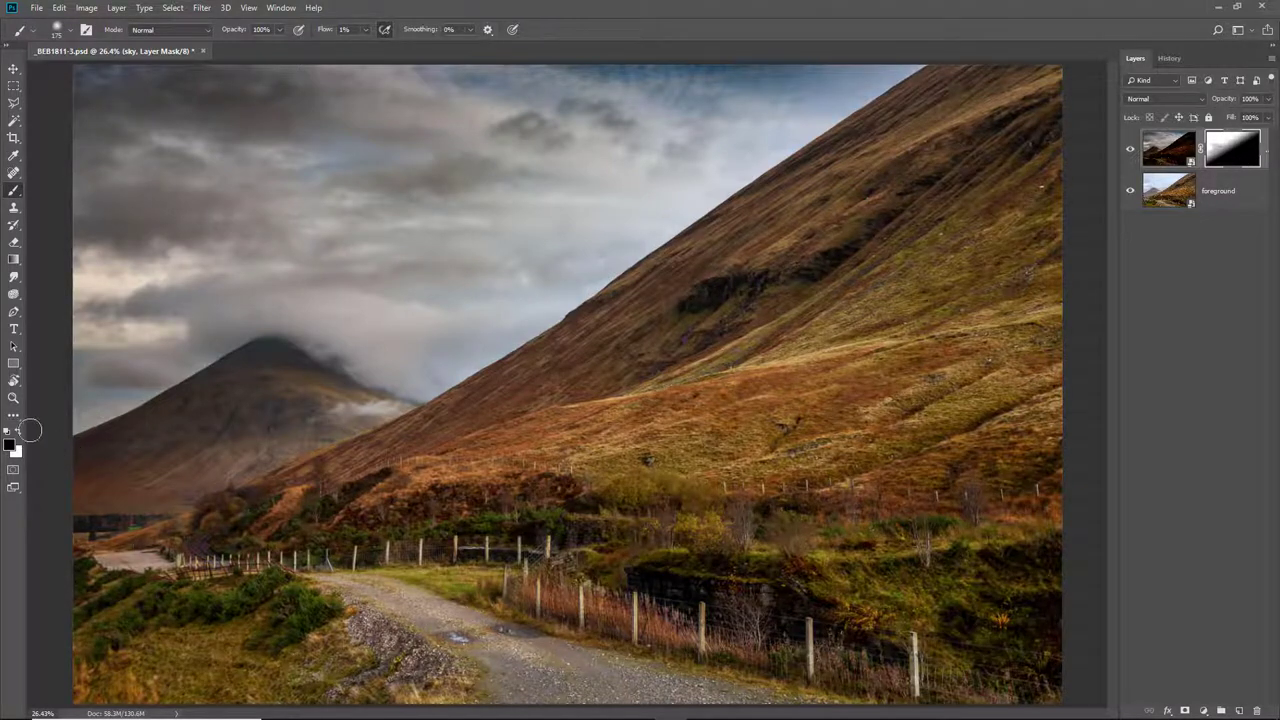
left_click(18, 432)
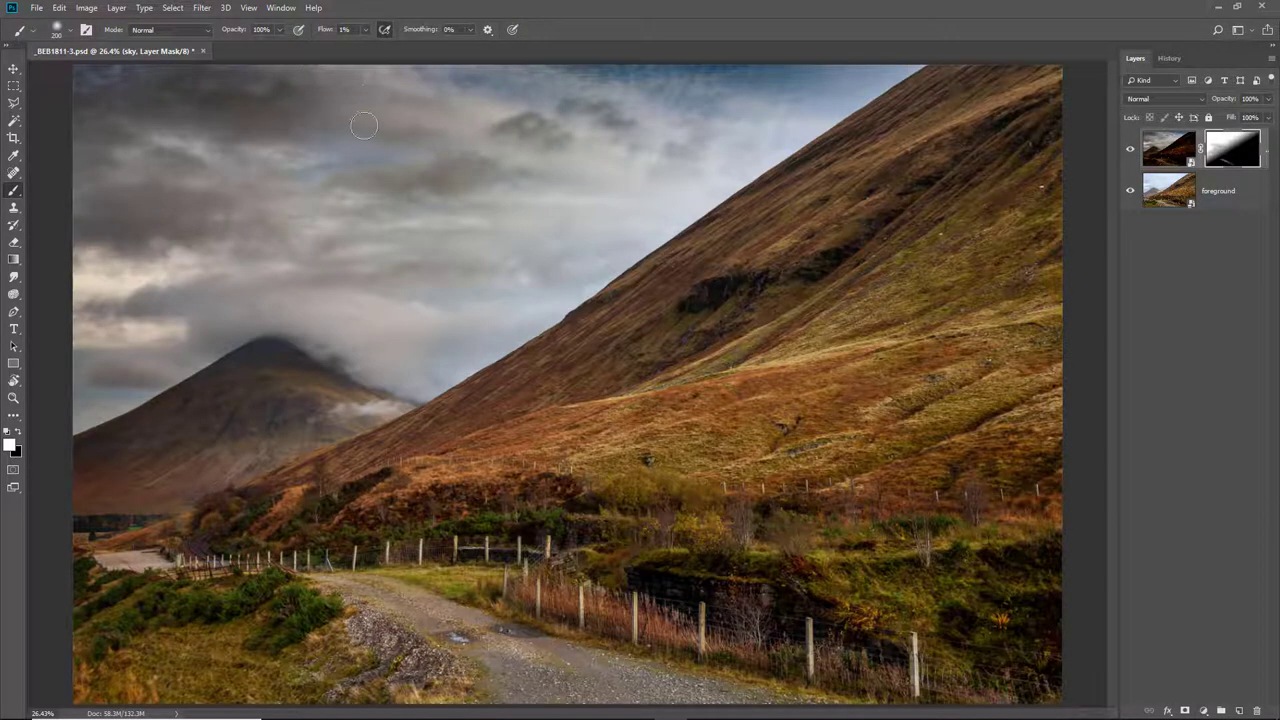
key("0")
key("3")
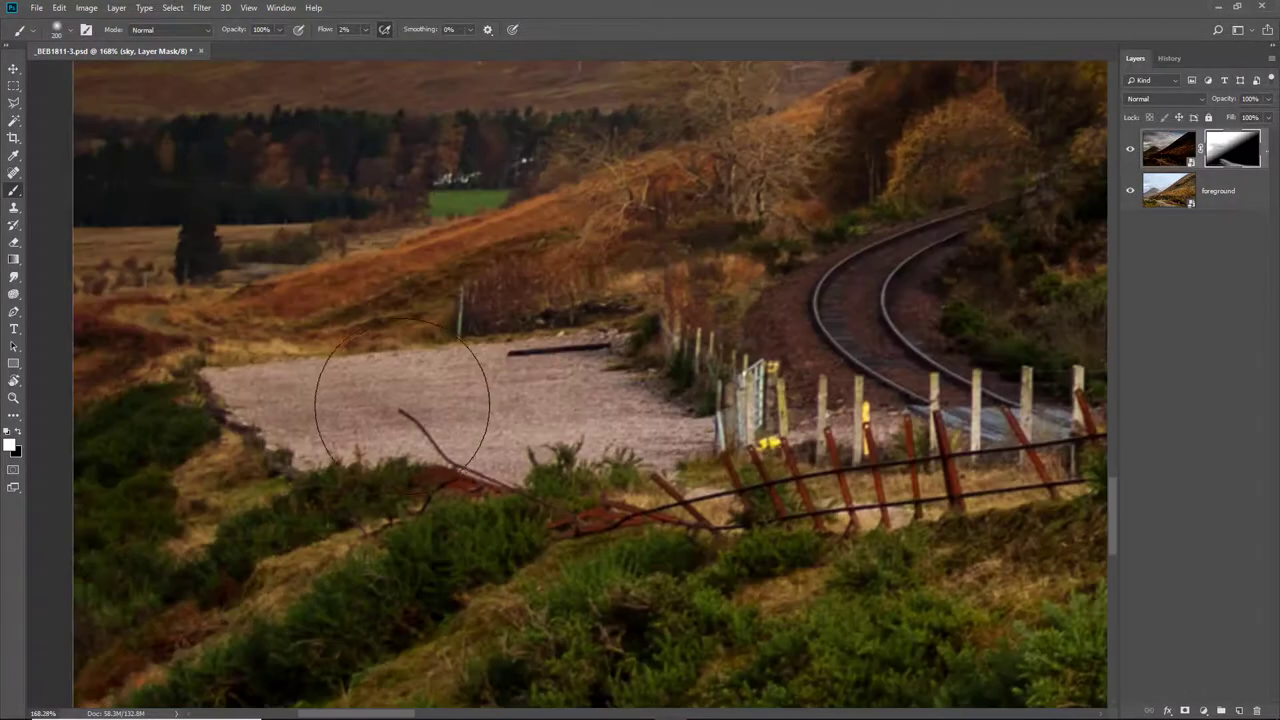
Darken the pale gravel patch beside the railway by painting white on the sky mask, reducing the brush to size 45 and raising flow to 5%
mouse_move(394, 427)
left_mouse_down()
mouse_move(385, 445)
mouse_move(350, 400)
left_mouse_up()
key("bracketleft")
key("bracketleft")
key("bracketleft")
key("bracketleft")
key("bracketleft")
key("bracketleft")
key("bracketleft")
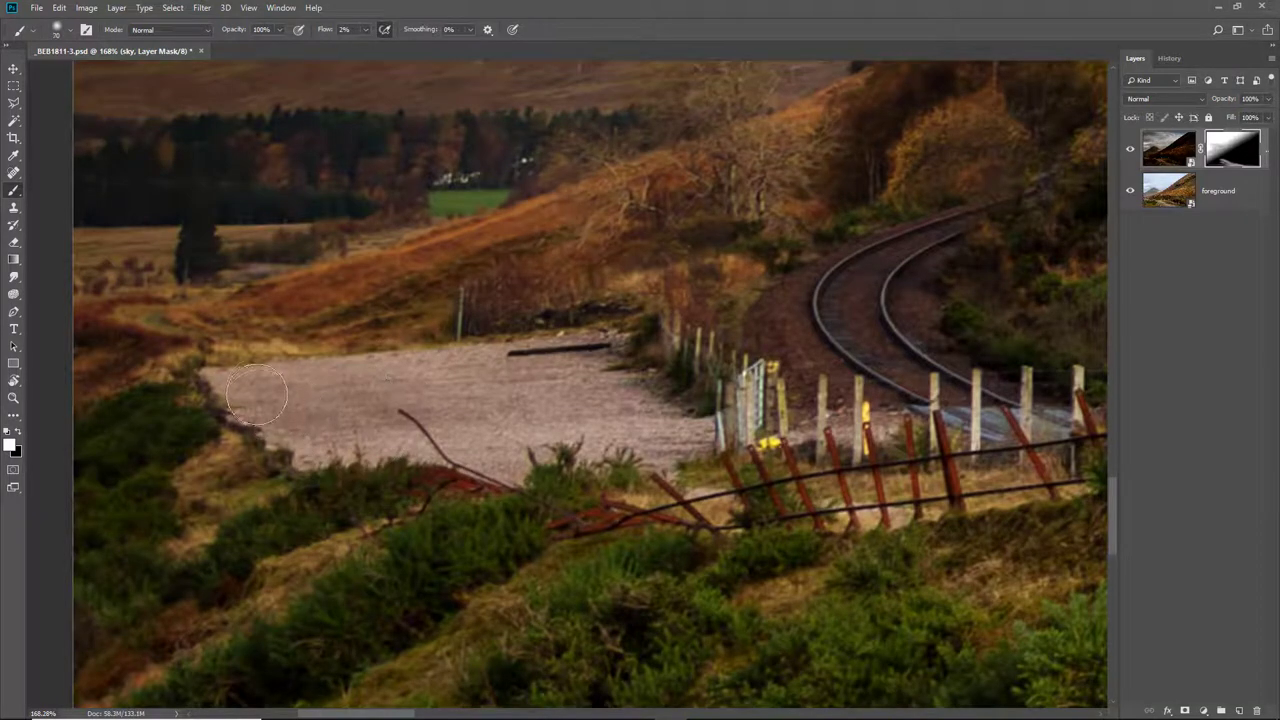
left_click_drag(230, 388, 226, 386)
key("bracketleft")
key("bracketleft")
key("bracketleft")
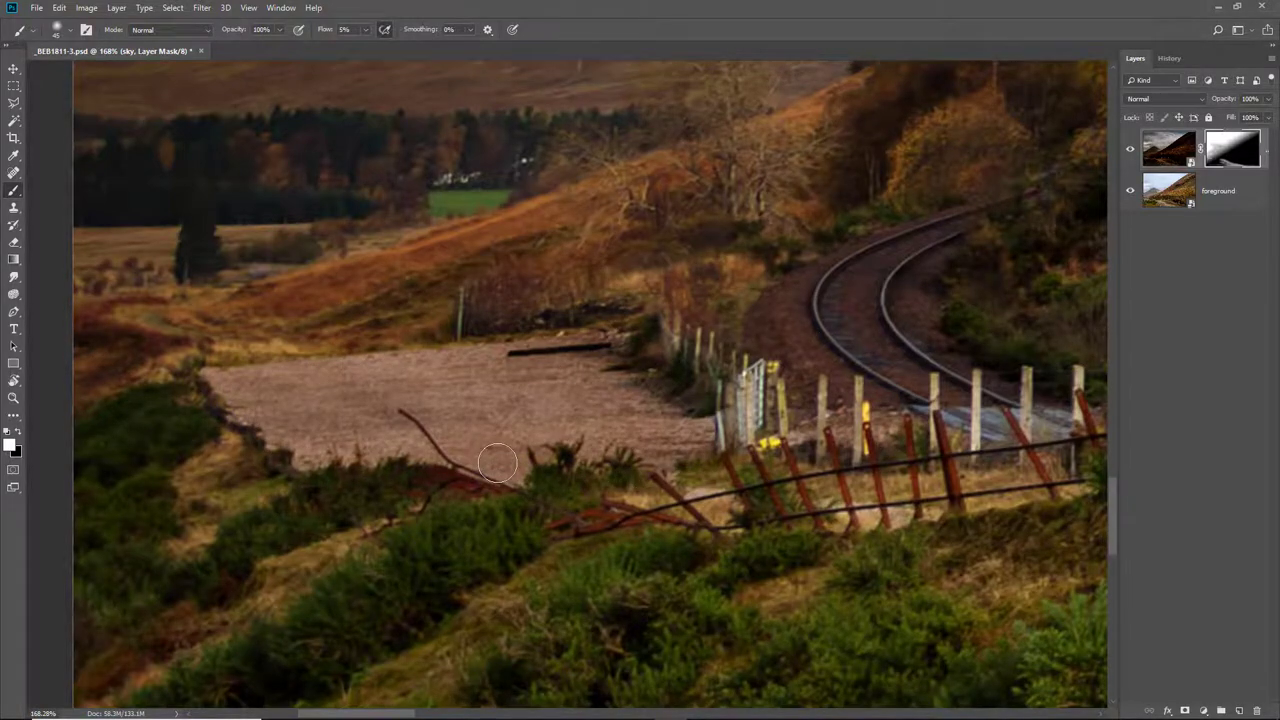
key("ctrl+0")
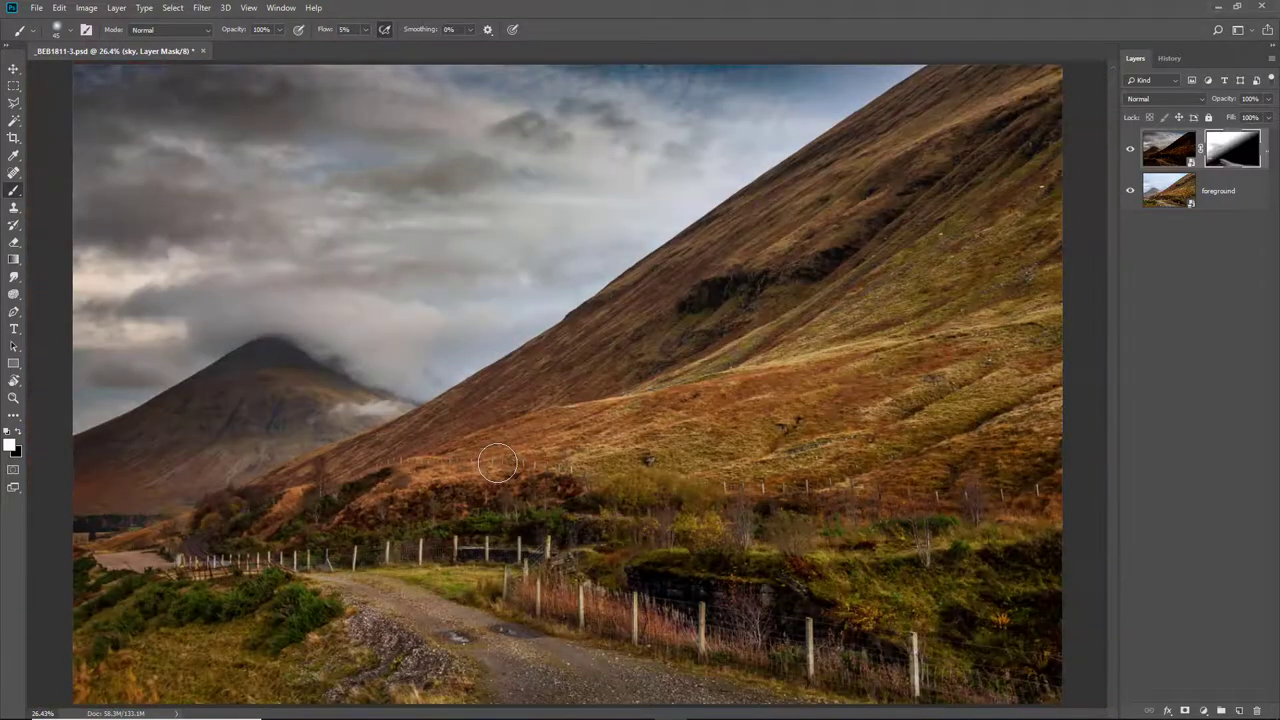
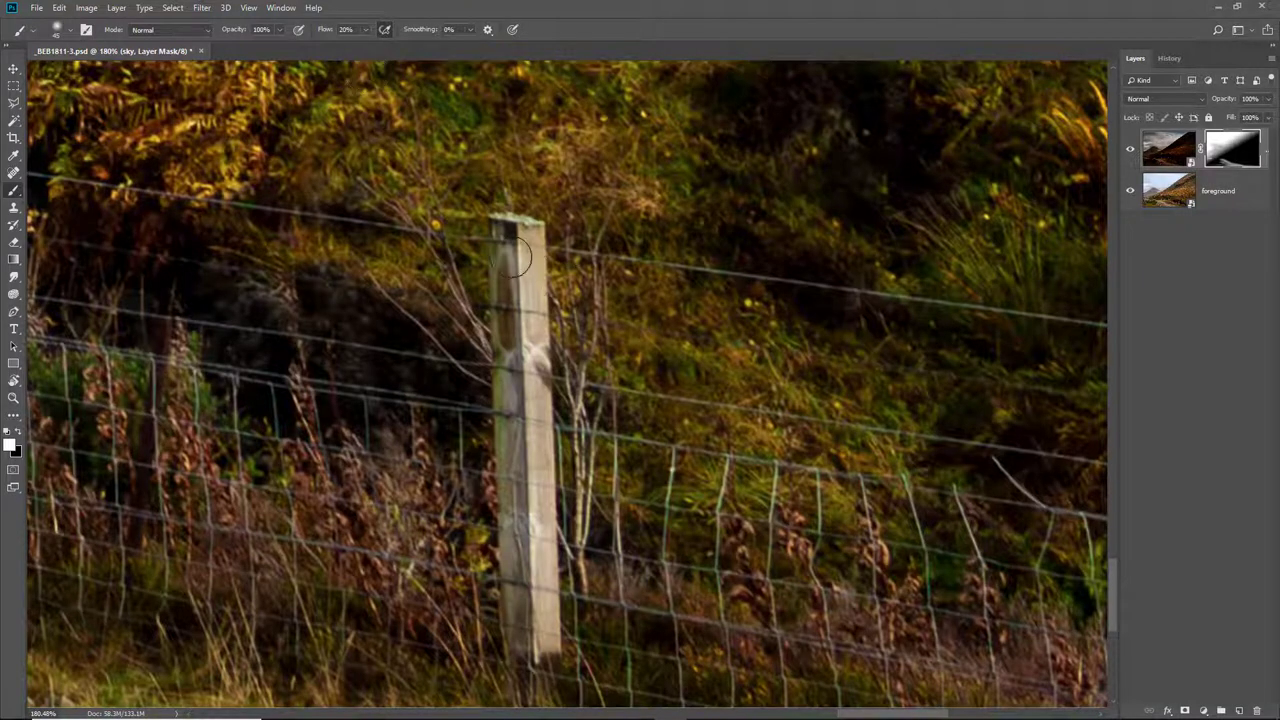
Darken the nearest fence post by painting white on the sky mask down both of its faces at 20% flow
mouse_move(514, 240)
left_mouse_down()
mouse_move(515, 365)
mouse_move(523, 235)
mouse_move(532, 364)
mouse_move(529, 310)
mouse_move(518, 594)
mouse_move(530, 379)
mouse_move(539, 556)
mouse_move(539, 413)
mouse_move(528, 614)
mouse_move(530, 518)
mouse_move(545, 635)
left_mouse_up()
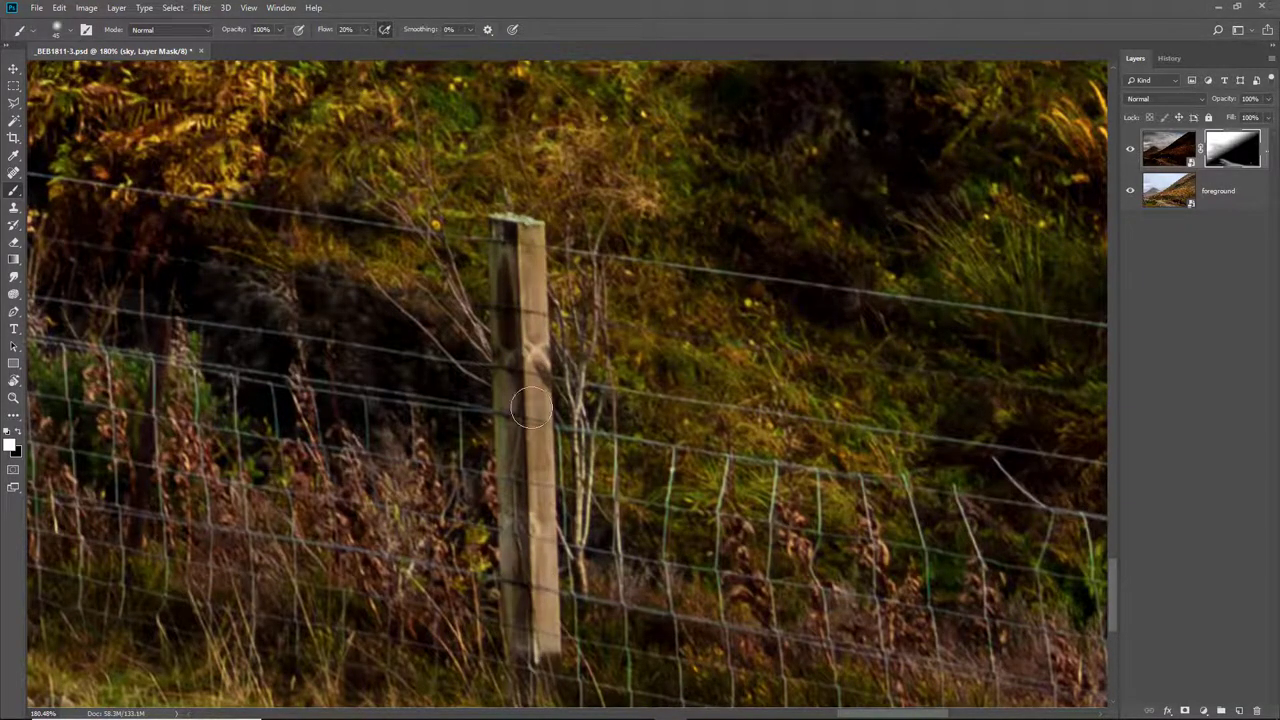
left_click_drag(530, 400, 555, 600)
left_click_drag(505, 300, 498, 520)
left_click_drag(498, 520, 501, 650)
Darken the second nearest fence post by painting white on the sky mask, lowering the brush flow to 10%
left_click_drag(500, 140, 885, 195)
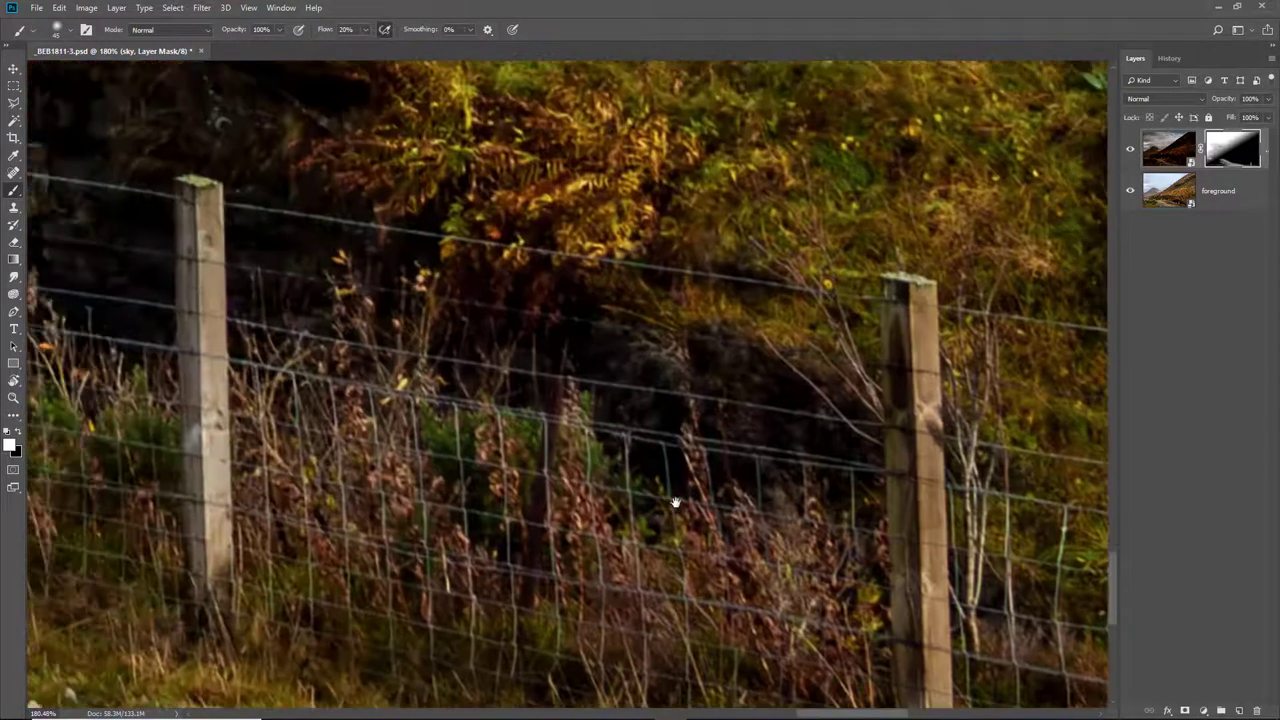
left_click_drag(157, 266, 400, 236)
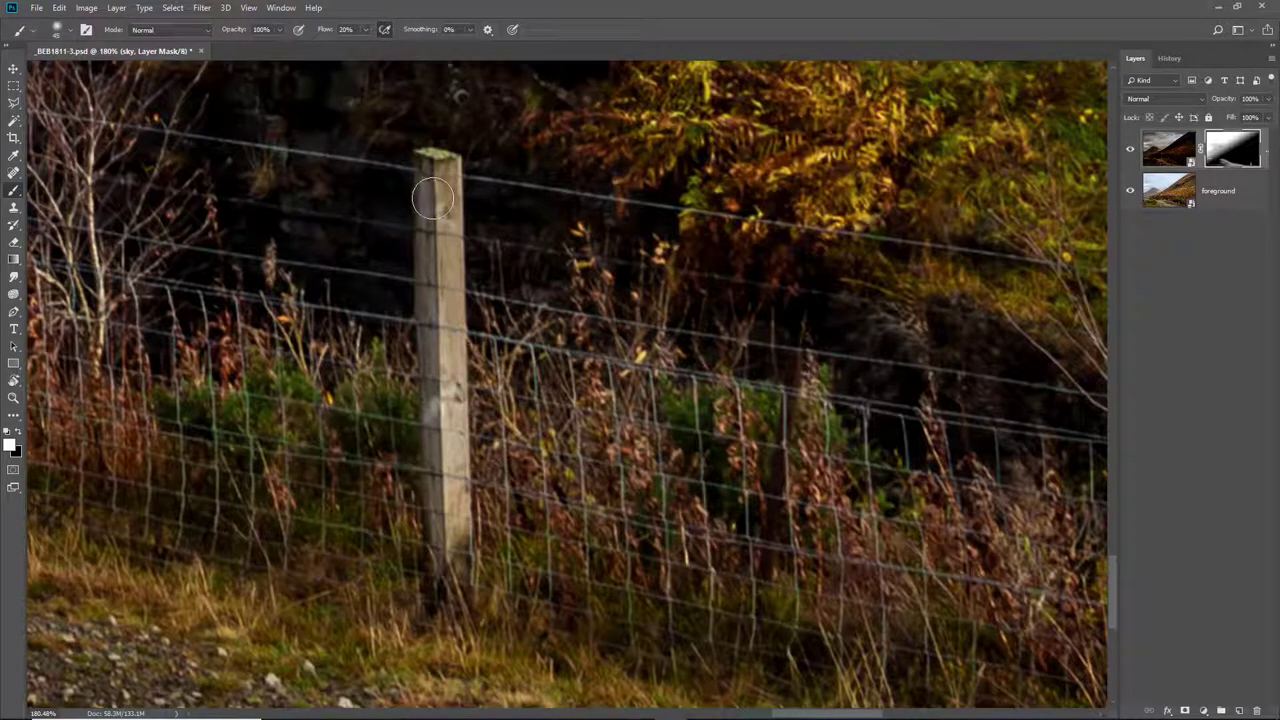
left_click_drag(437, 185, 435, 191)
key("shift+1")
mouse_move(435, 191)
left_mouse_down()
mouse_move(444, 560)
mouse_move(448, 400)
mouse_move(441, 524)
mouse_move(470, 340)
left_mouse_up()
Darken the next posts along the roadside fence by painting white on the sky mask at 10% flow
mouse_move(470, 400)
left_mouse_down()
mouse_move(538, 427)
mouse_move(782, 420)
left_mouse_up()
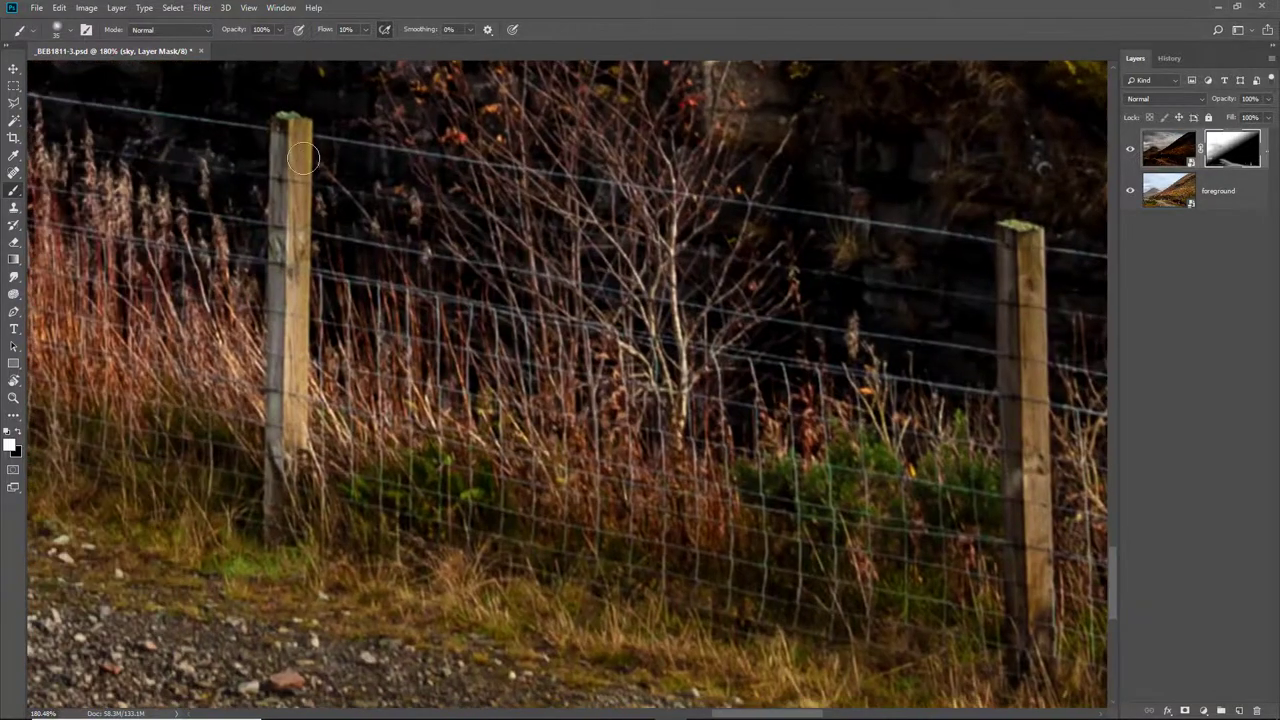
mouse_move(292, 130)
left_mouse_down()
mouse_move(266, 350)
mouse_move(286, 490)
mouse_move(300, 170)
left_mouse_up()
mouse_move(131, 400)
left_mouse_down()
mouse_move(261, 403)
mouse_move(691, 460)
left_mouse_up()
mouse_move(449, 190)
left_mouse_down()
mouse_move(432, 190)
mouse_move(424, 440)
mouse_move(435, 505)
left_mouse_up()
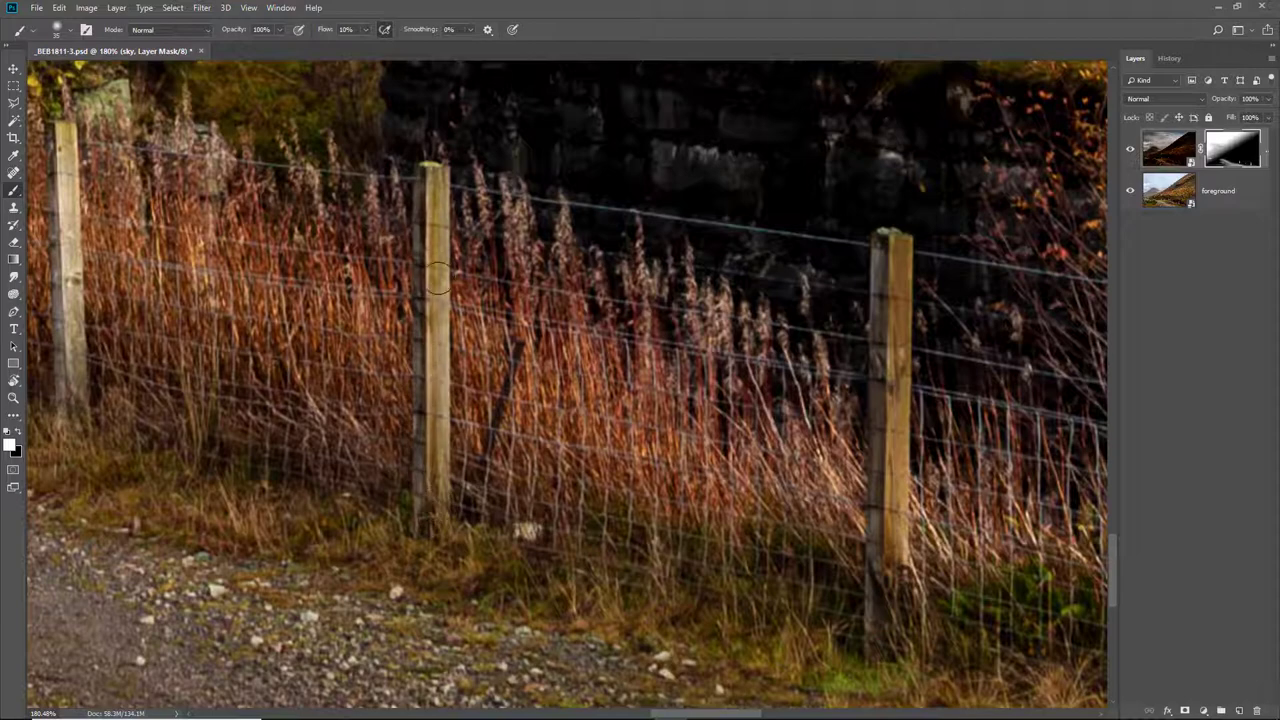
Darken the remaining roadside fence posts up to the corner posts by painting white on the sky mask, reducing the brush to size 20
left_click(13, 346)
left_click_drag(355, 372, 685, 519)
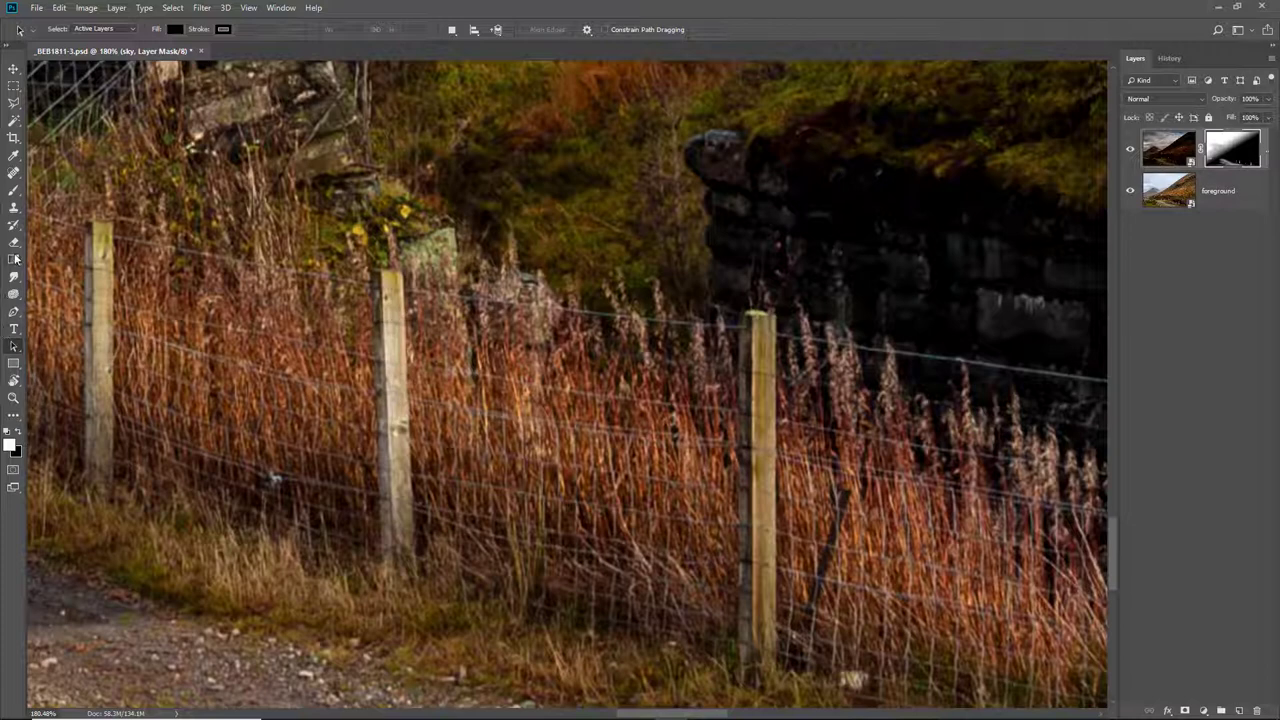
left_click(13, 190)
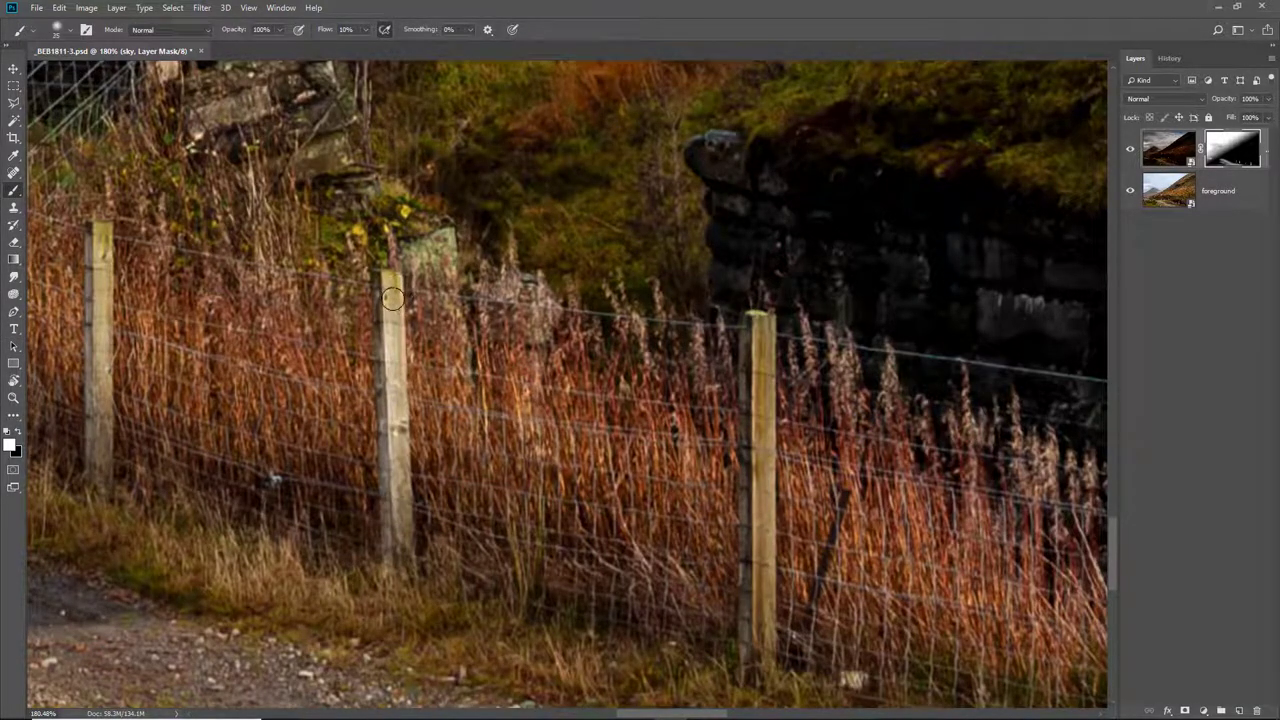
mouse_move(392, 292)
left_mouse_down()
mouse_move(399, 503)
mouse_move(393, 294)
mouse_move(372, 535)
left_mouse_up()
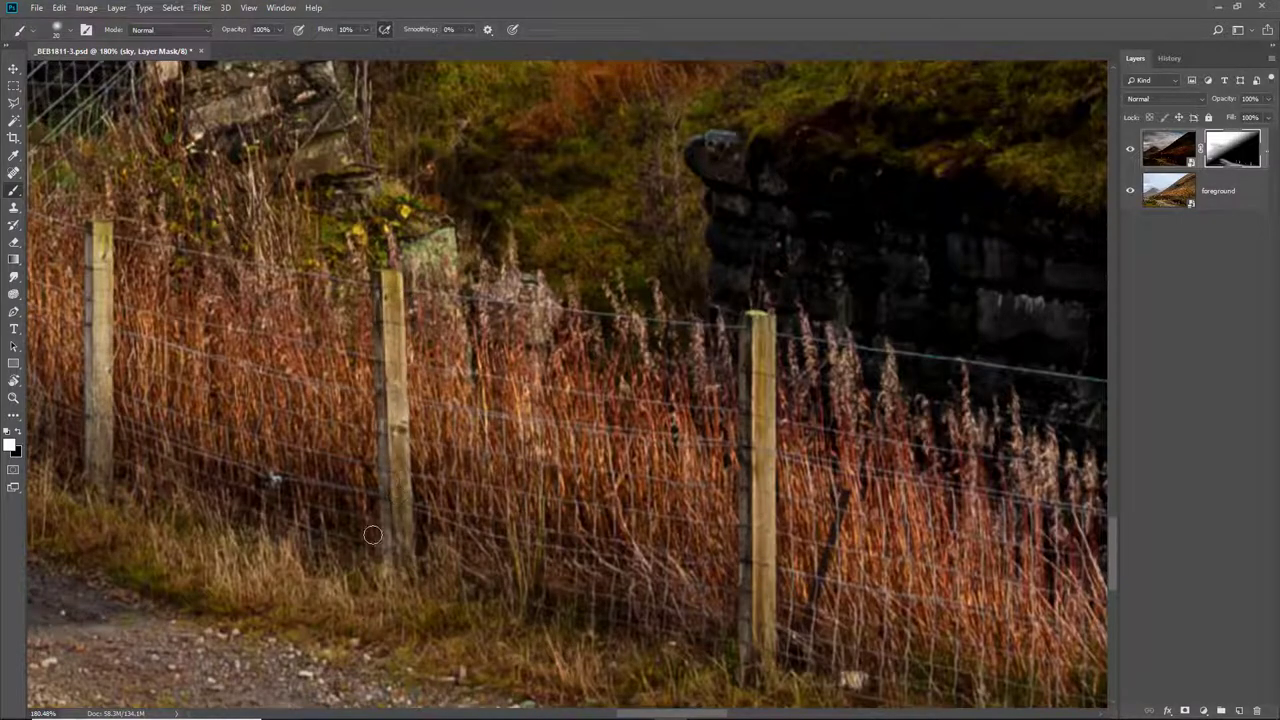
mouse_move(100, 240)
left_mouse_down()
mouse_move(508, 279)
mouse_move(552, 232)
mouse_move(548, 475)
left_mouse_up()
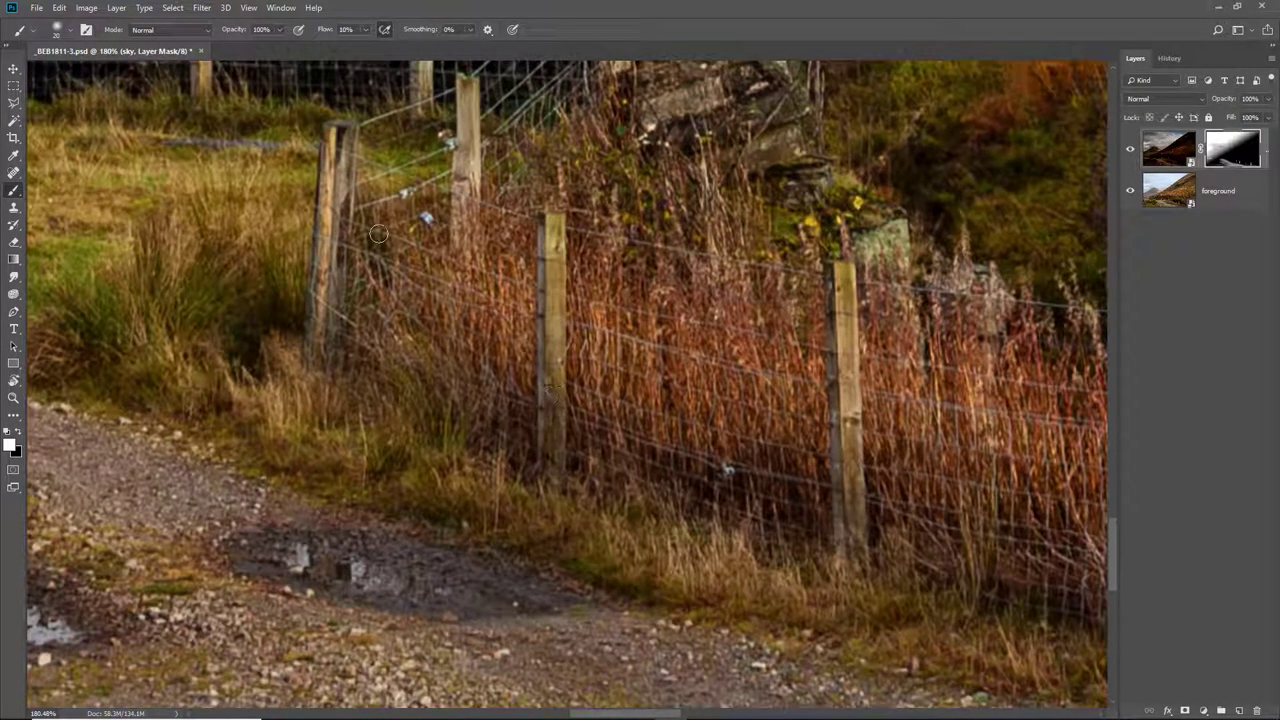
mouse_move(342, 142)
left_mouse_down()
mouse_move(324, 305)
mouse_move(340, 150)
mouse_move(337, 245)
left_mouse_up()
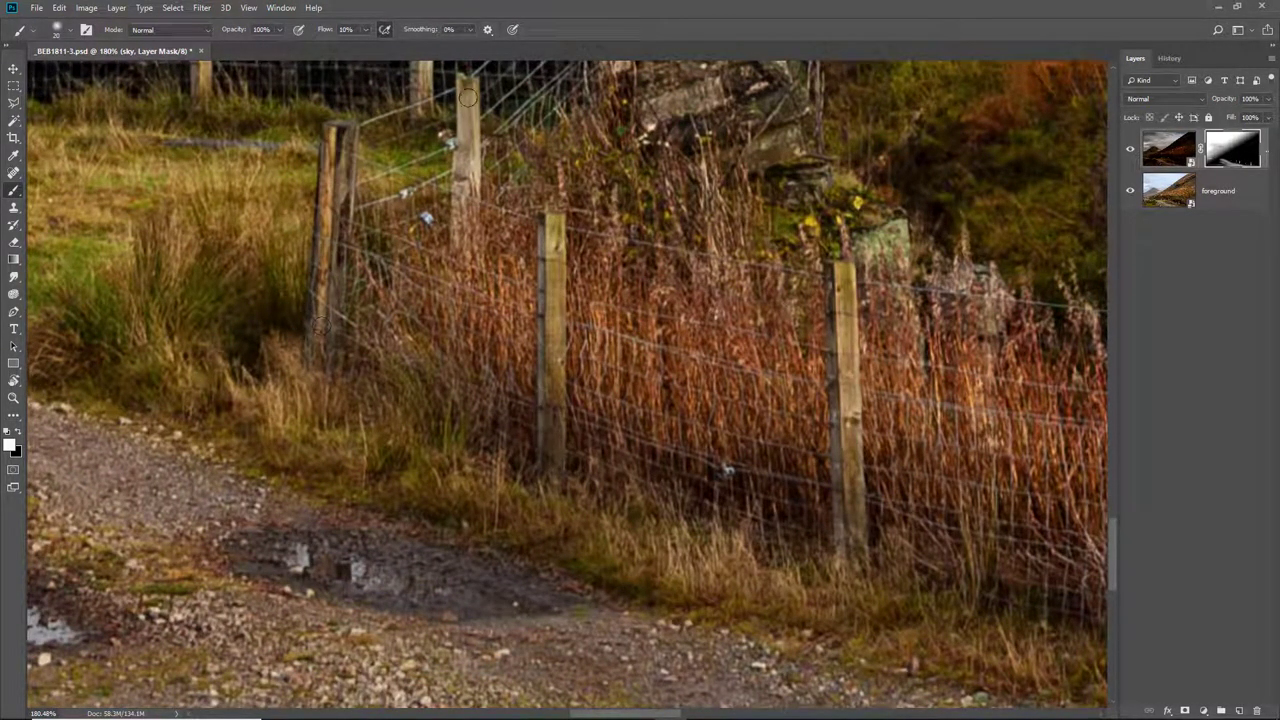
mouse_move(467, 95)
left_mouse_down()
mouse_move(466, 240)
mouse_move(525, 540)
left_mouse_up()
Darken the posts of the far fence behind the grass, from the stone wall to the road bend, by painting white on the sky mask
mouse_move(642, 262)
left_mouse_down()
mouse_move(643, 395)
mouse_move(640, 372)
left_mouse_up()
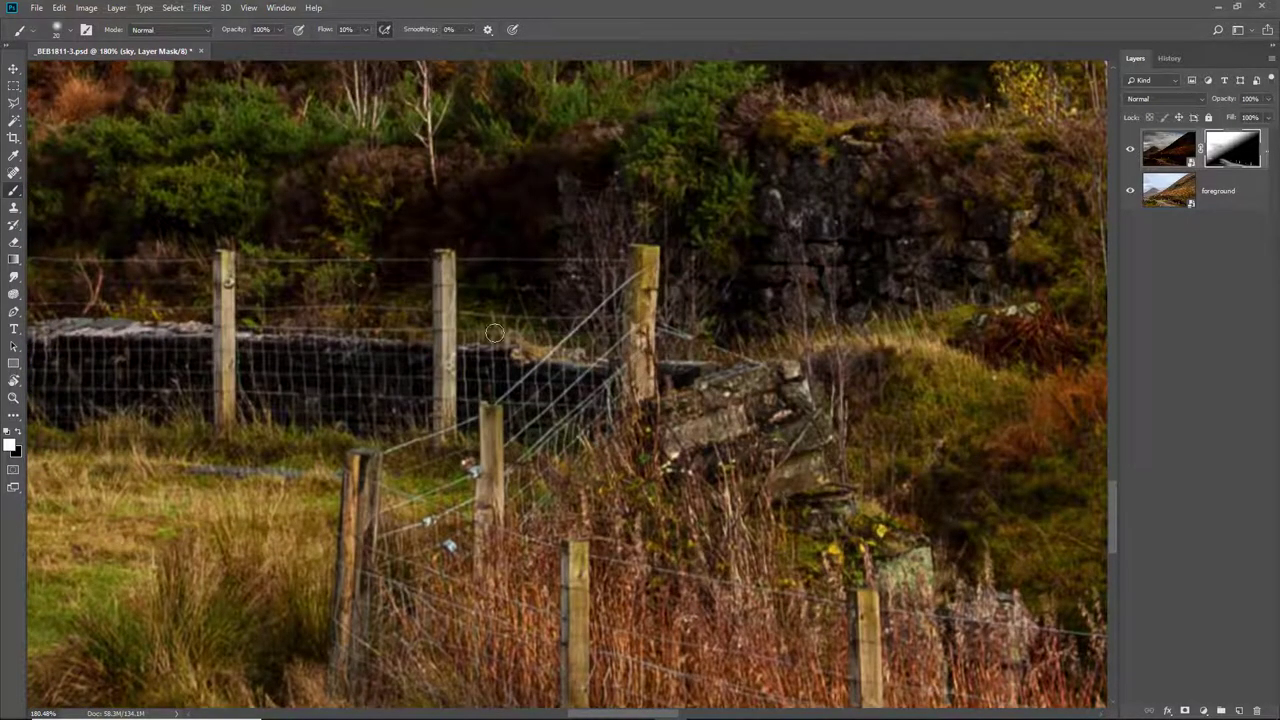
left_click_drag(445, 258, 438, 470)
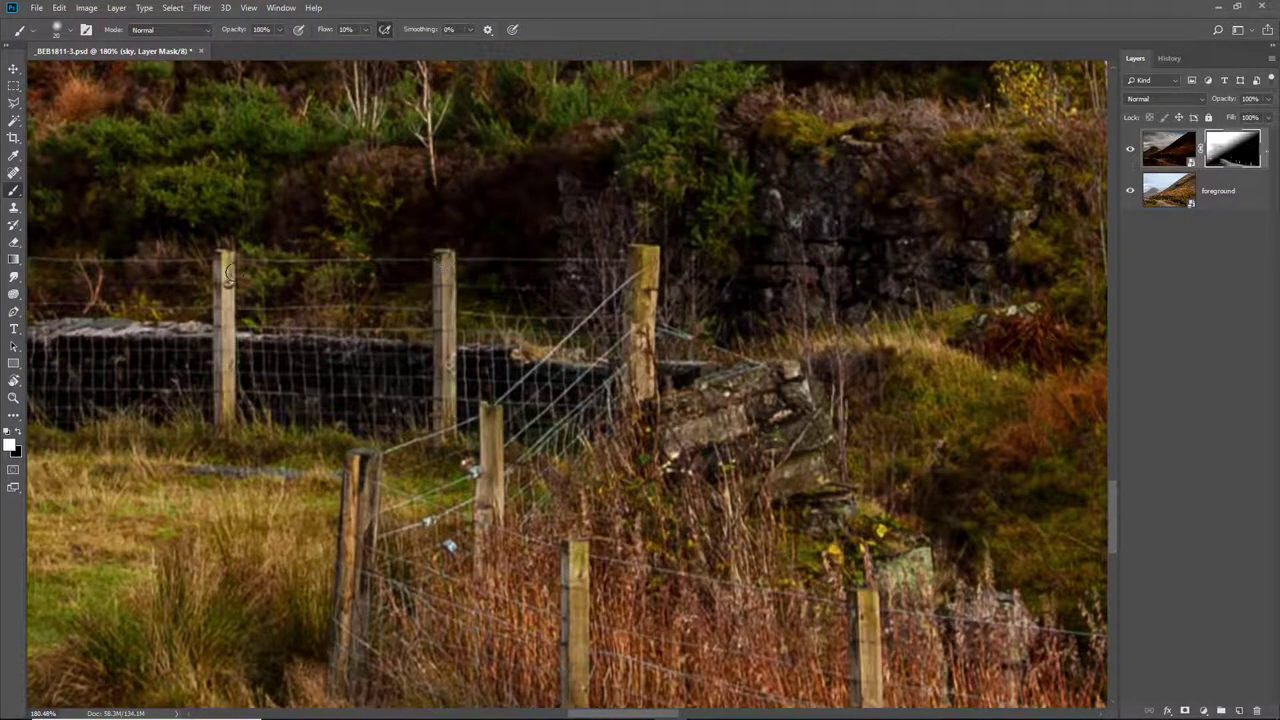
left_click_drag(228, 262, 236, 460)
left_click_drag(245, 355, 612, 329)
left_click_drag(350, 250, 348, 430)
left_click_drag(590, 228, 585, 410)
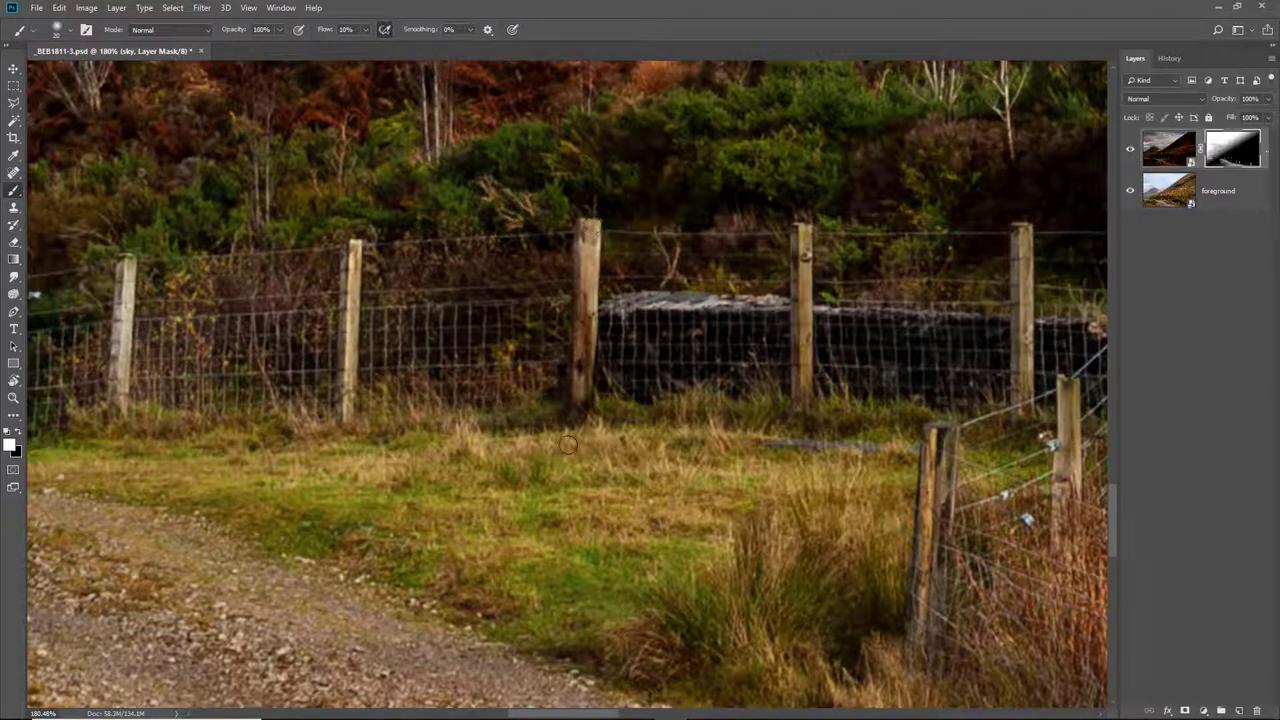
mouse_move(122, 262)
left_mouse_down()
mouse_move(124, 400)
mouse_move(119, 253)
left_mouse_up()
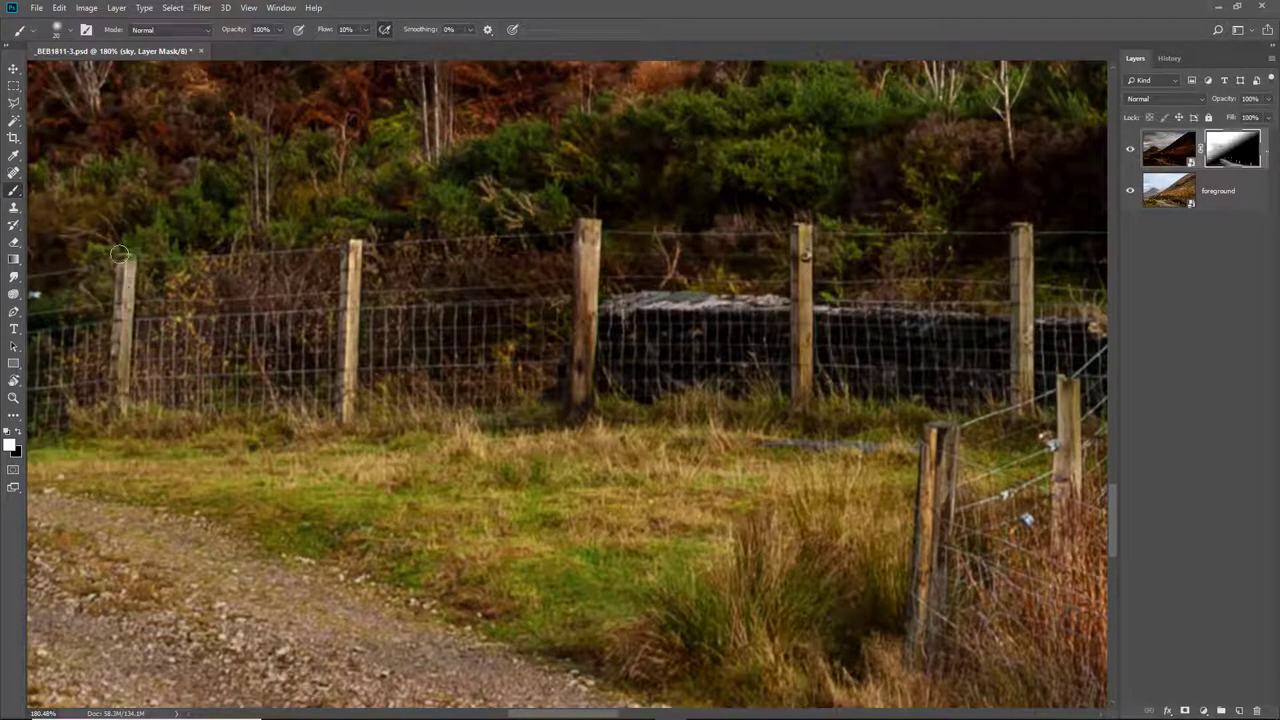
Compare the whole image with the sky layer hidden and shown again, making the foreground layer active
key("ctrl+0")
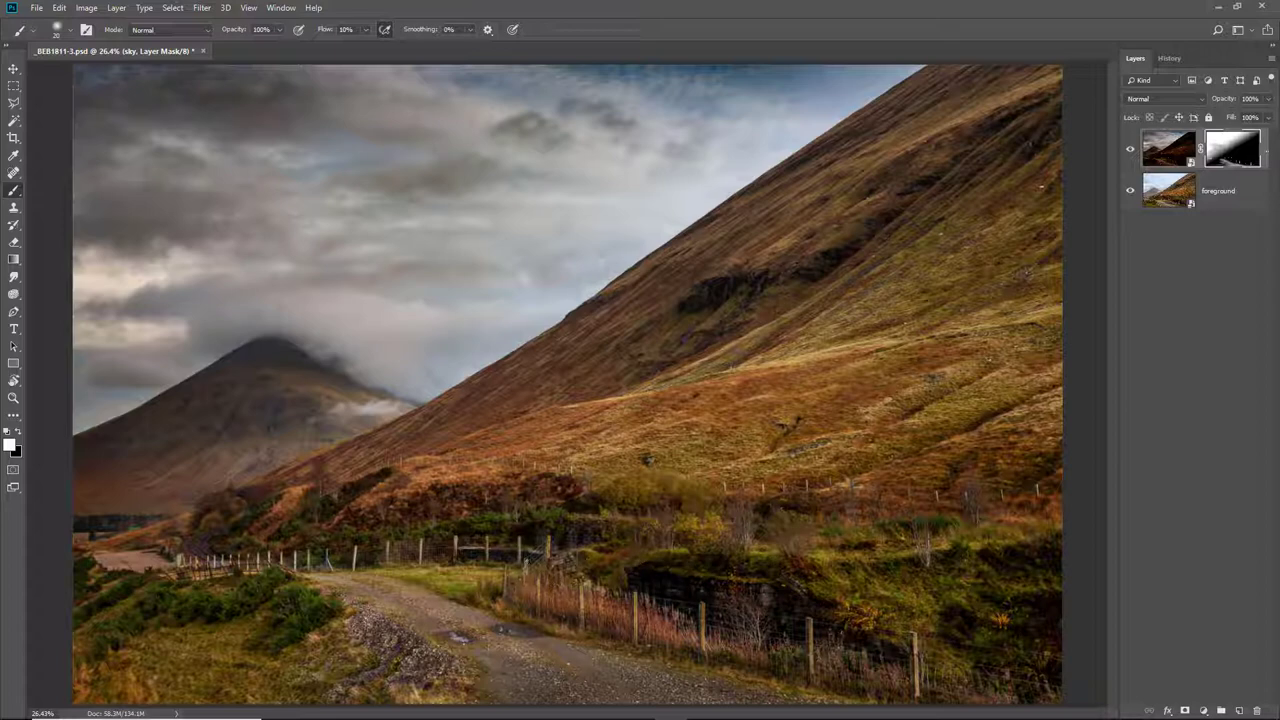
left_click(1212, 197)
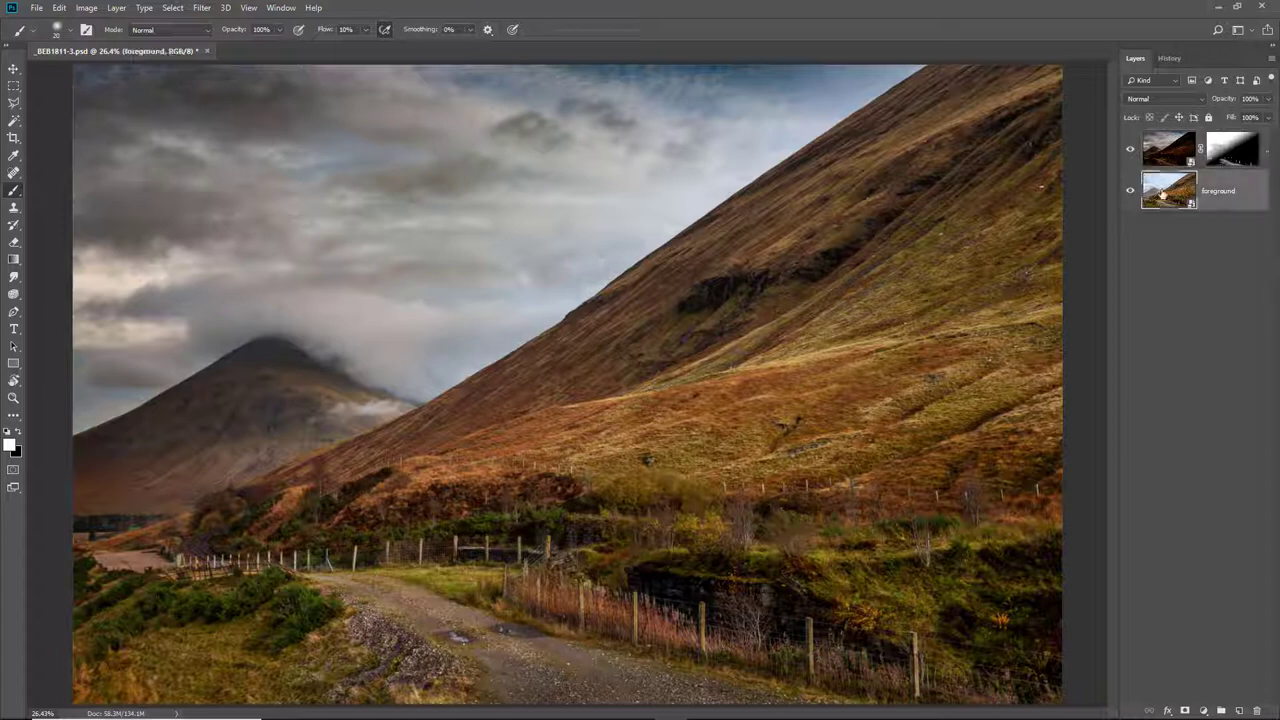
left_click(1130, 150)
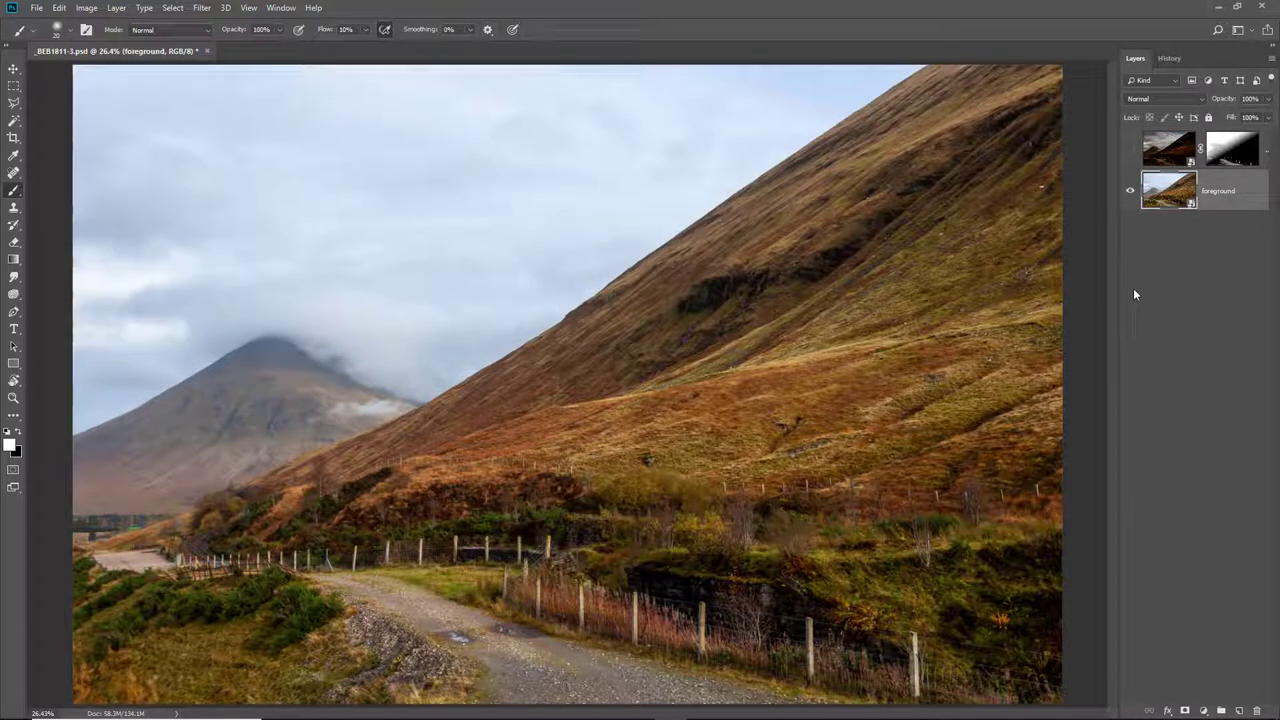
left_click(1130, 150)
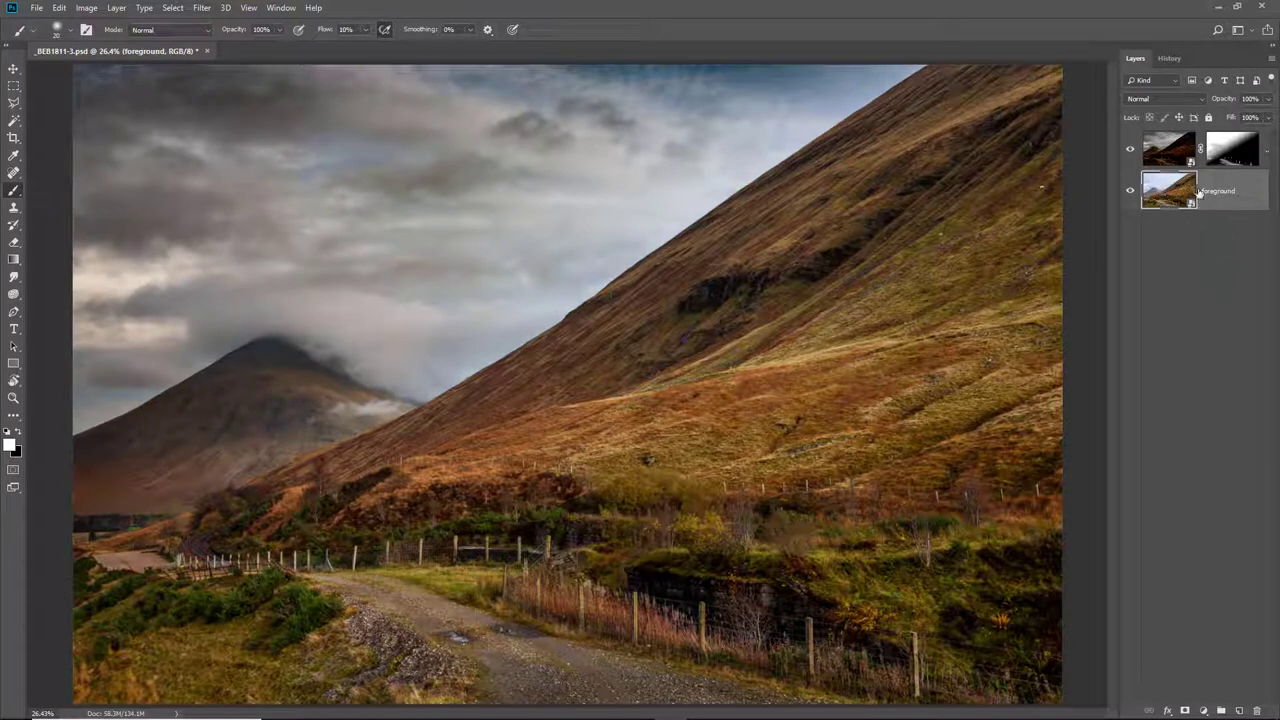
Create an independent copy of the foreground layer with New Smart Object via Copy, and open the original foreground's raw settings
right_click(1246, 194)
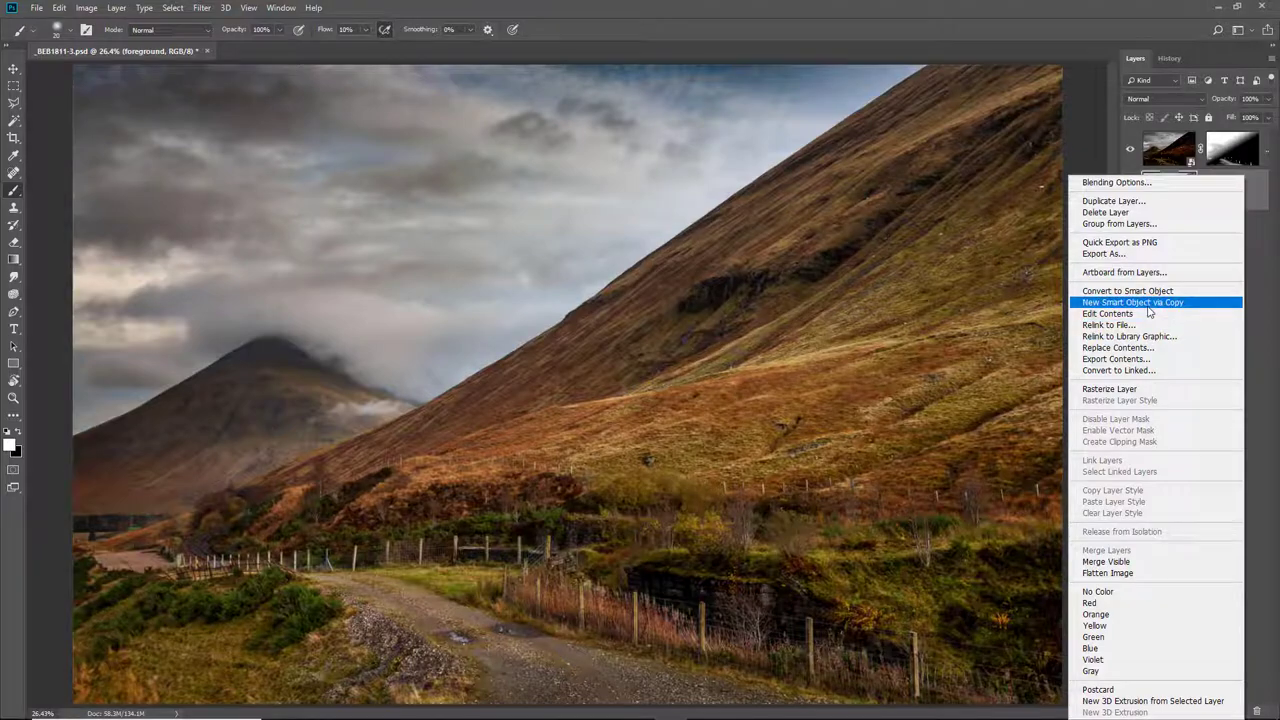
left_click(1148, 303)
double_click(1181, 232)
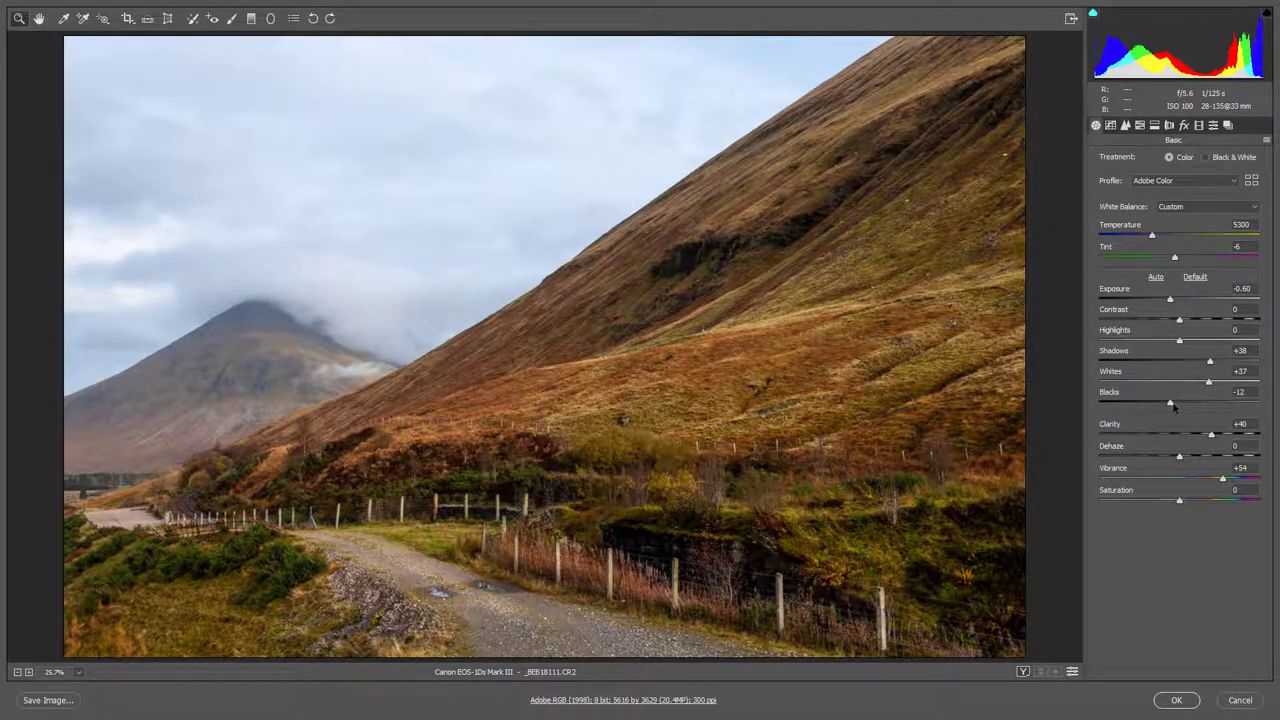
Brighten the original foreground's raw settings by setting Blacks to 0, Exposure to +0.45 and Tint to -11, and apply them
double_click(1171, 403)
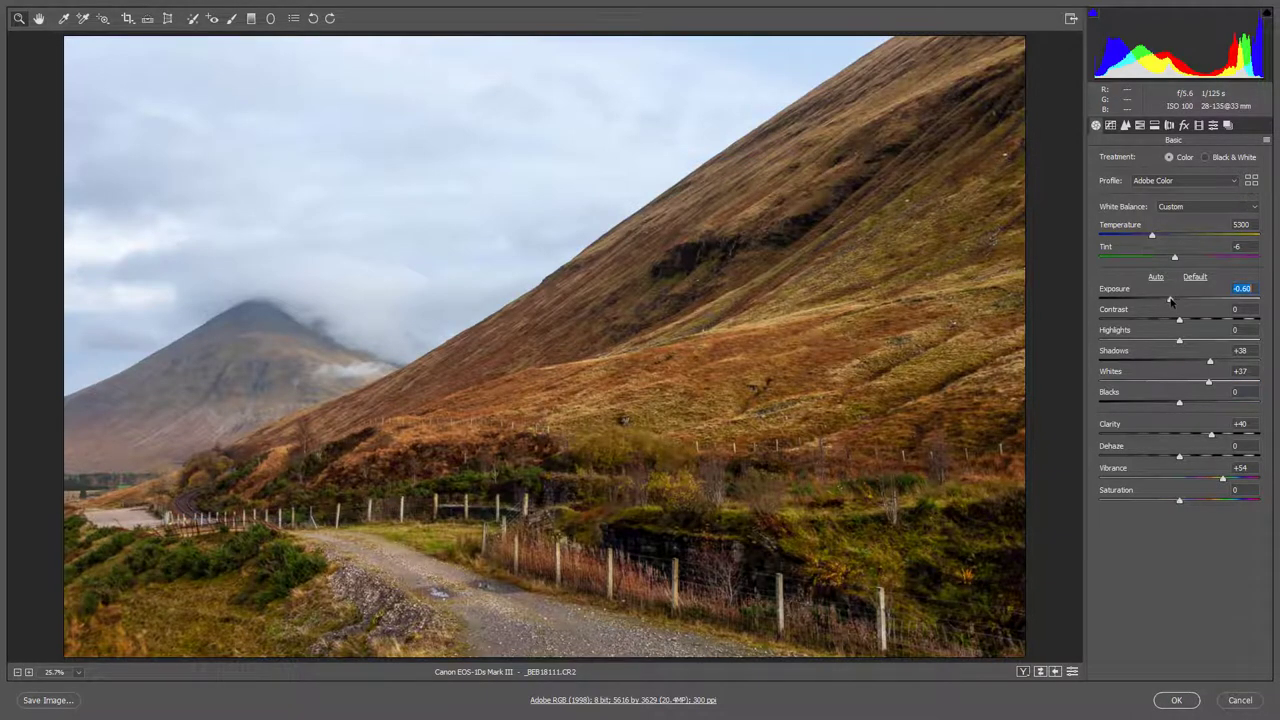
double_click(1171, 300)
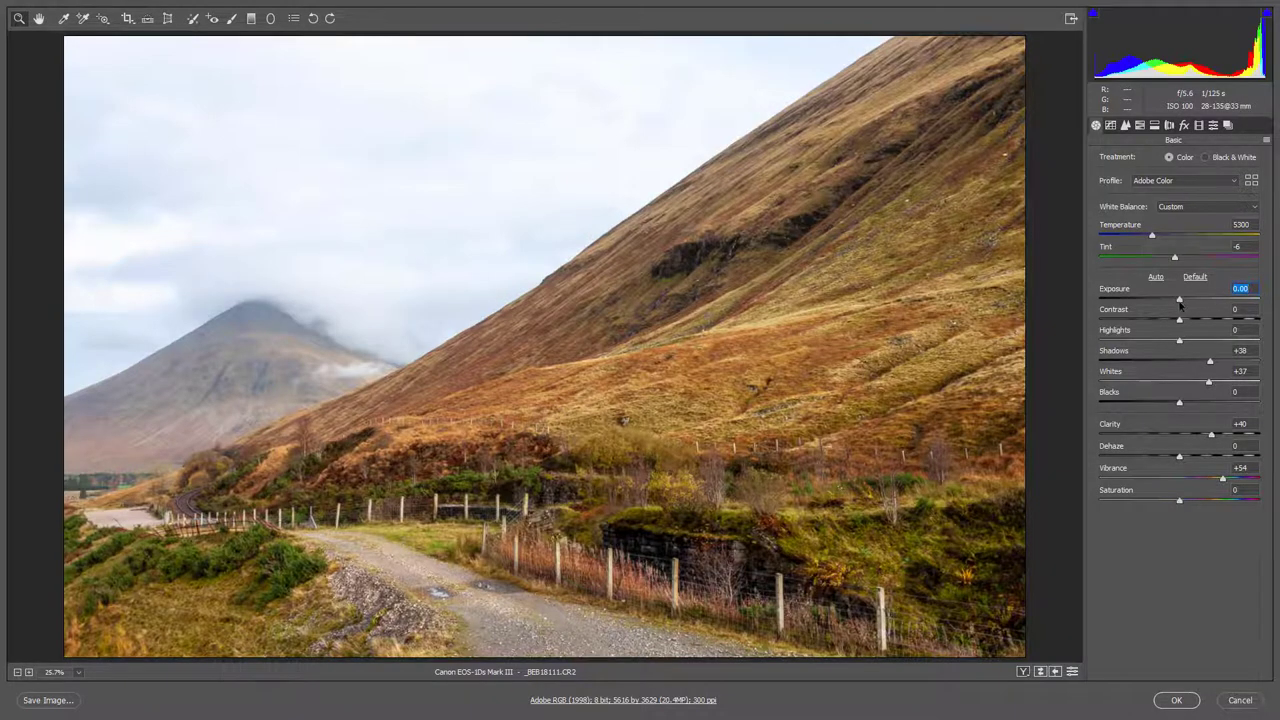
left_click_drag(1180, 301, 1188, 301)
left_click(1175, 259)
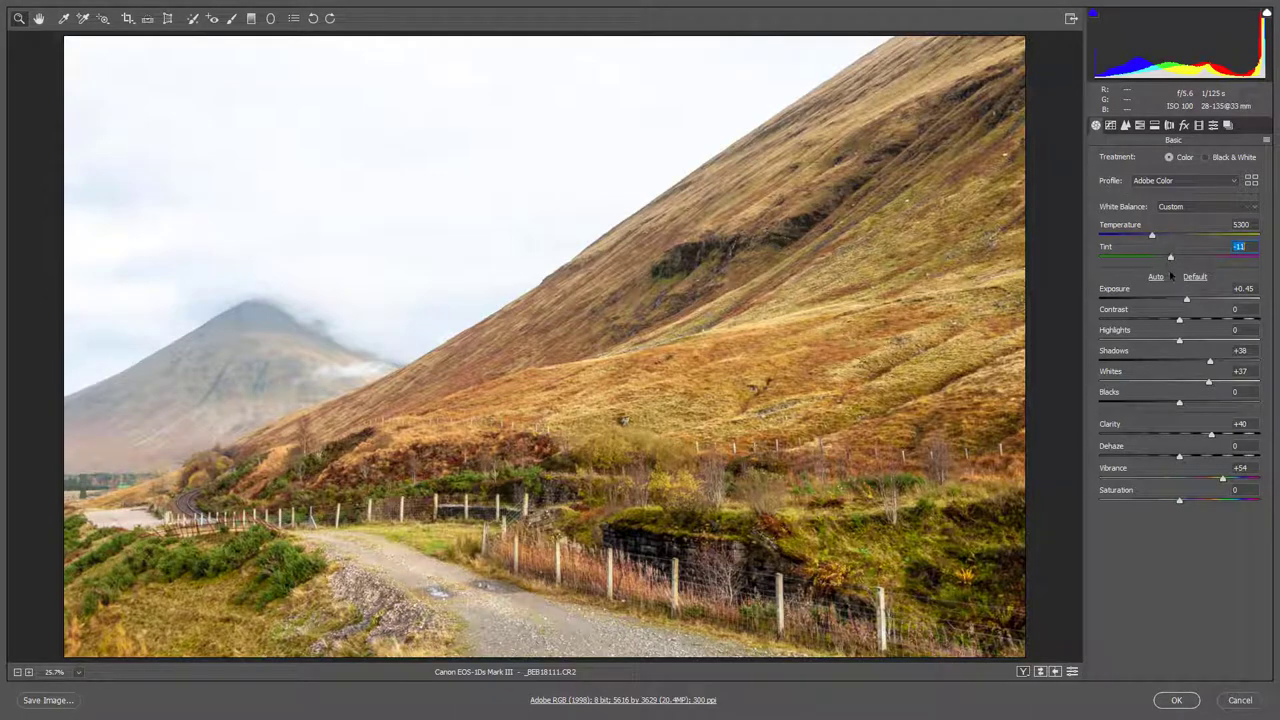
left_click(1176, 701)
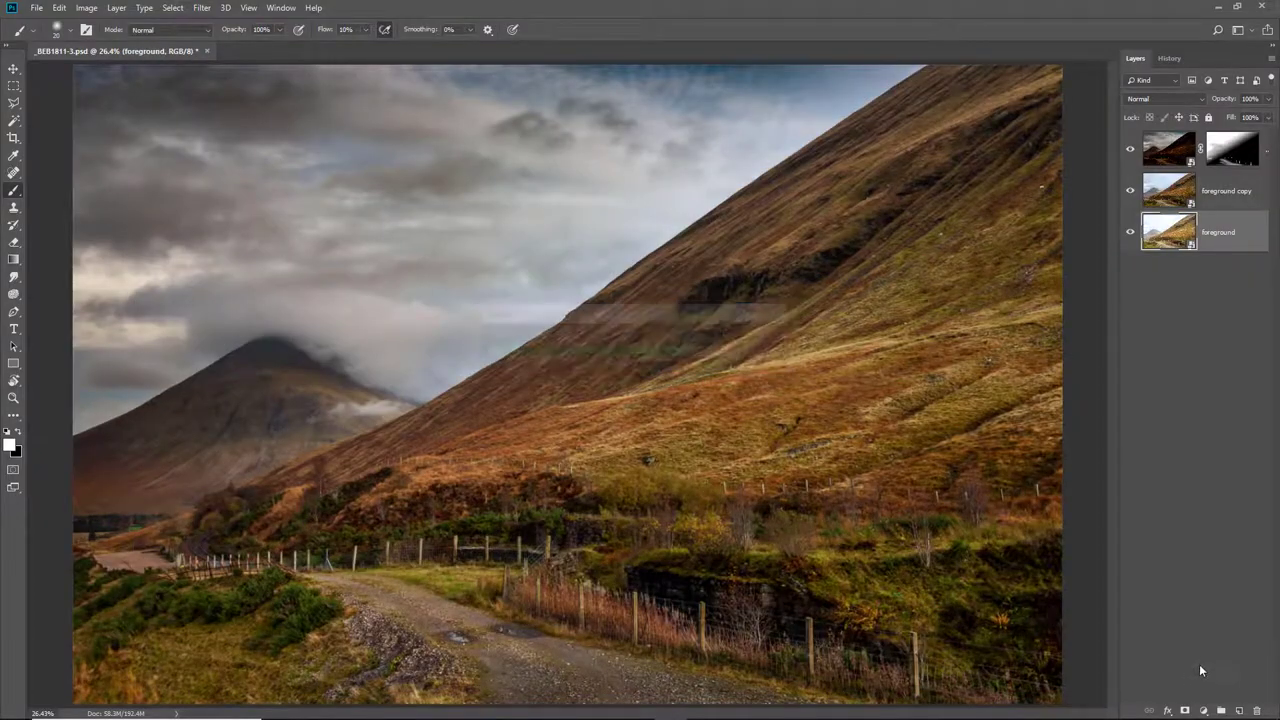
Move the brightened foreground layer to the top of the layer stack and add a black mask that hides all of it
left_click_drag(1180, 240, 1183, 150)
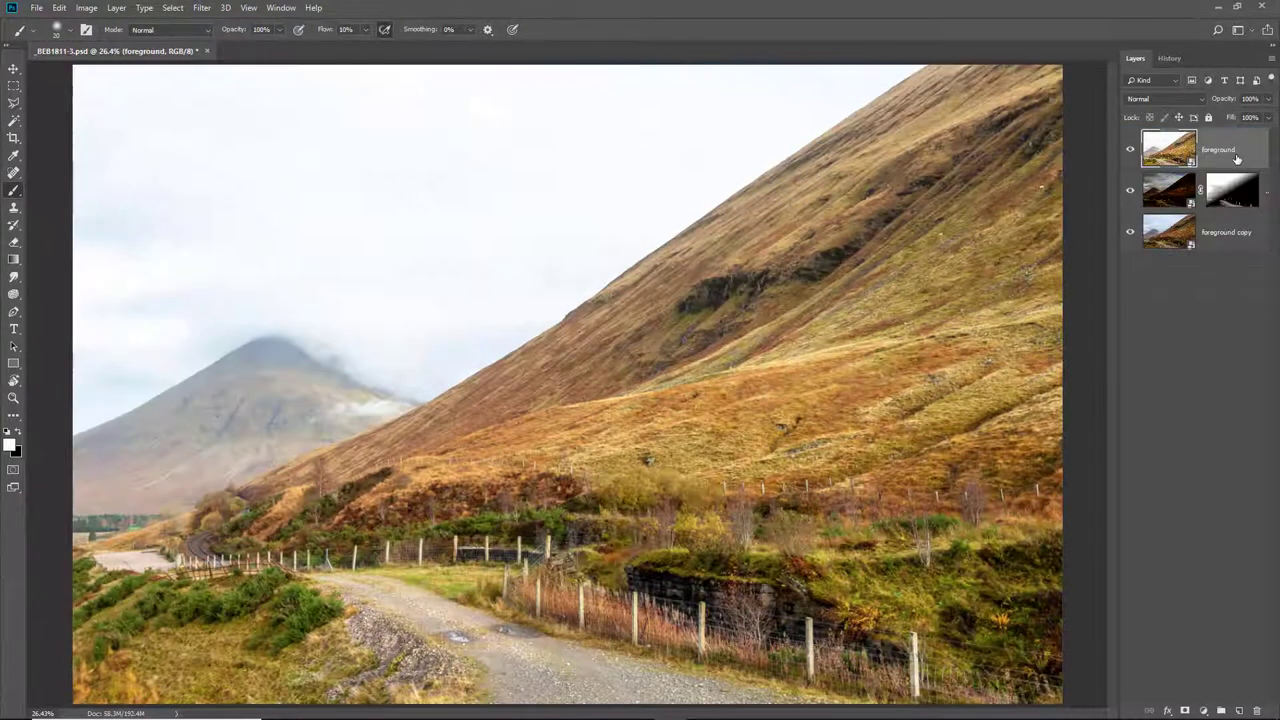
left_click(1186, 711, "alt")
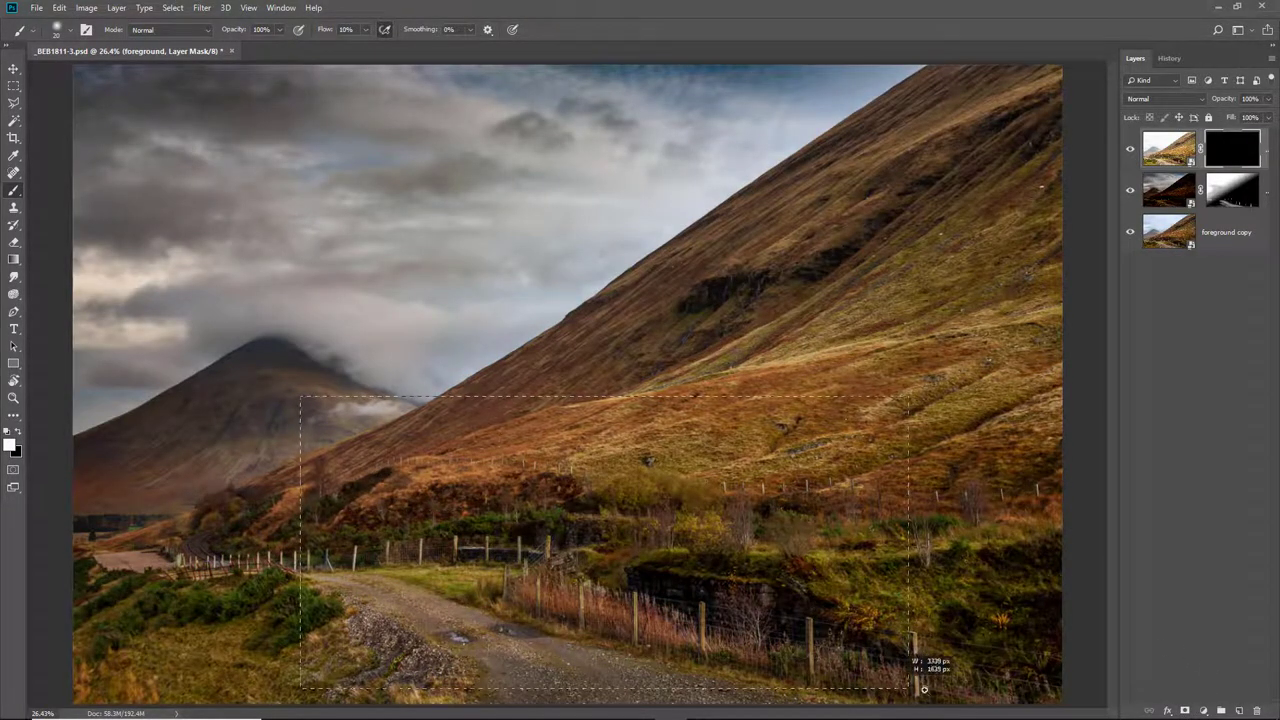
Lighten the dark stone wall behind the fence by painting white on the new foreground mask with a size 150 brush at 5% flow
scroll(945, 685, "up", 3)
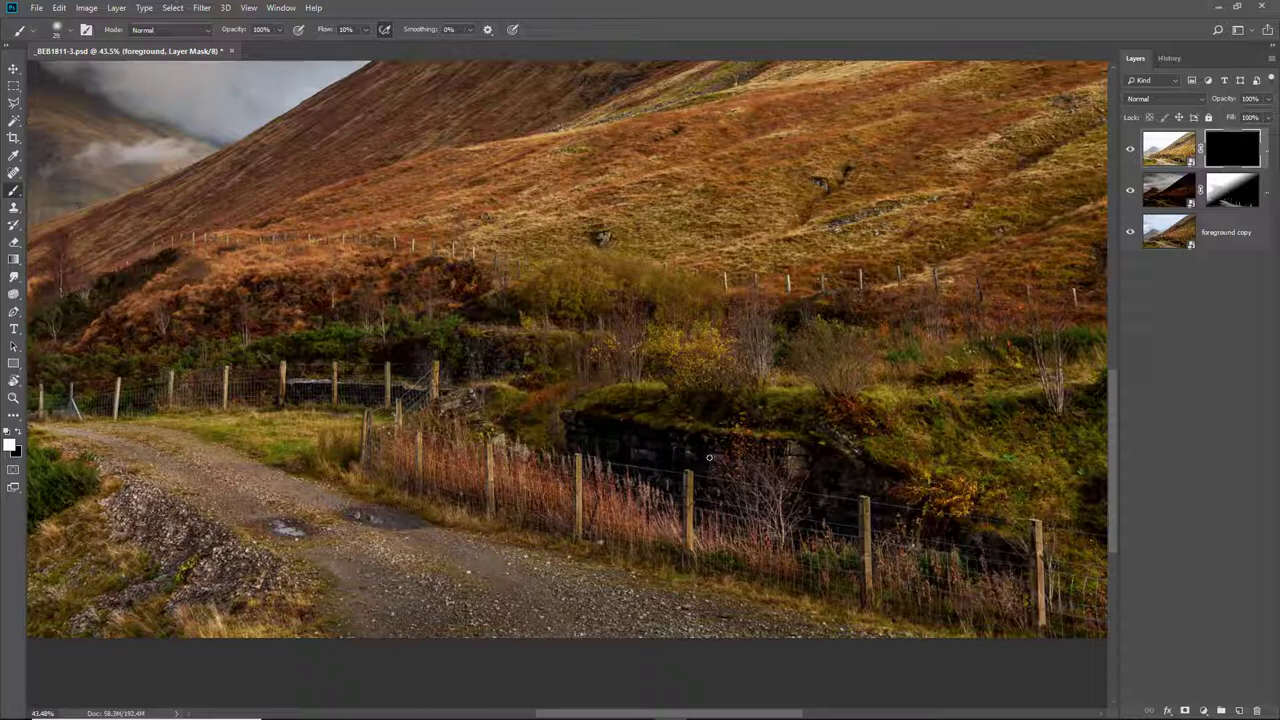
key("bracketright")
key("bracketright")
key("bracketright")
key("bracketright")
key("bracketright")
key("bracketright")
key("0")
key("5")
mouse_move(555, 428)
left_mouse_down()
mouse_move(798, 475)
mouse_move(618, 402)
mouse_move(783, 408)
mouse_move(876, 436)
mouse_move(887, 467)
mouse_move(791, 470)
mouse_move(804, 466)
mouse_move(803, 515)
mouse_move(797, 498)
mouse_move(816, 500)
mouse_move(806, 516)
mouse_move(720, 510)
mouse_move(968, 525)
mouse_move(1005, 545)
mouse_move(937, 543)
mouse_move(873, 481)
mouse_move(603, 432)
mouse_move(702, 427)
mouse_move(704, 407)
mouse_move(600, 411)
mouse_move(928, 434)
left_mouse_up()
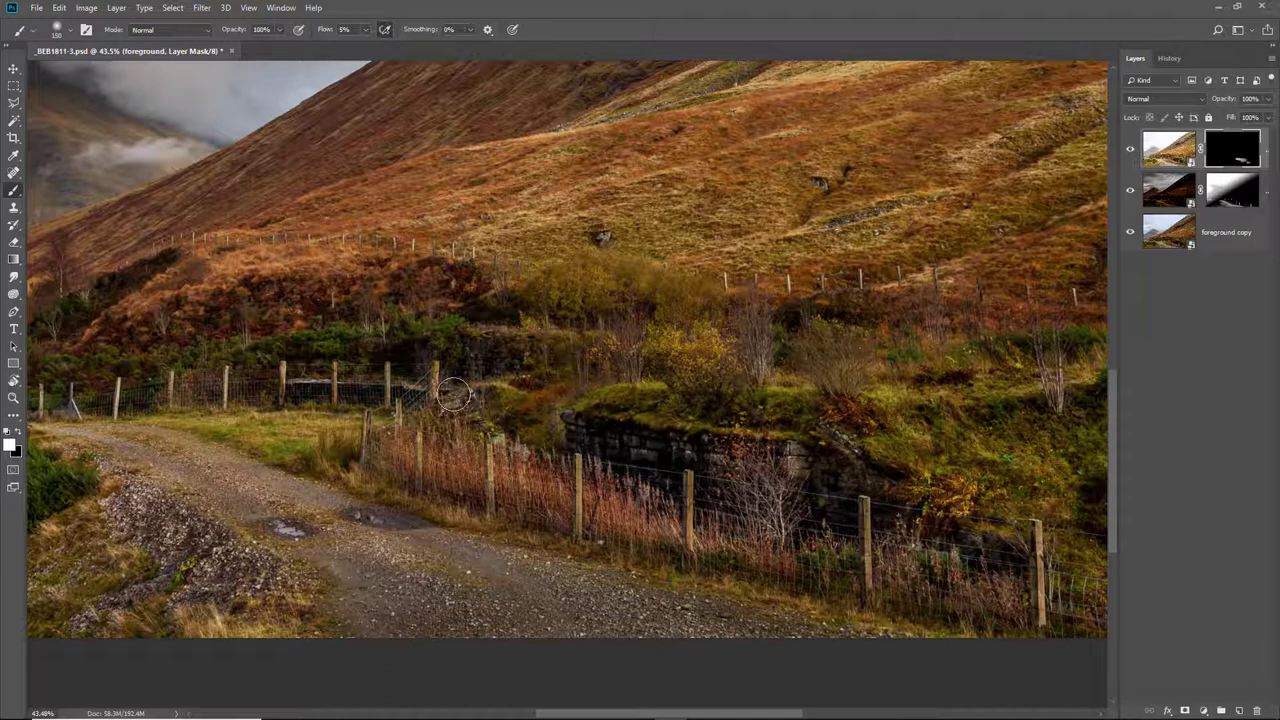
Lighten the dark shrubs along the far fence and around the railway curve by painting white on the top foreground mask
mouse_move(293, 352)
left_mouse_down()
mouse_move(473, 271)
mouse_move(475, 282)
mouse_move(197, 335)
mouse_move(201, 318)
mouse_move(193, 326)
mouse_move(153, 264)
mouse_move(34, 333)
mouse_move(60, 319)
mouse_move(22, 367)
mouse_move(260, 351)
mouse_move(381, 388)
left_mouse_up()
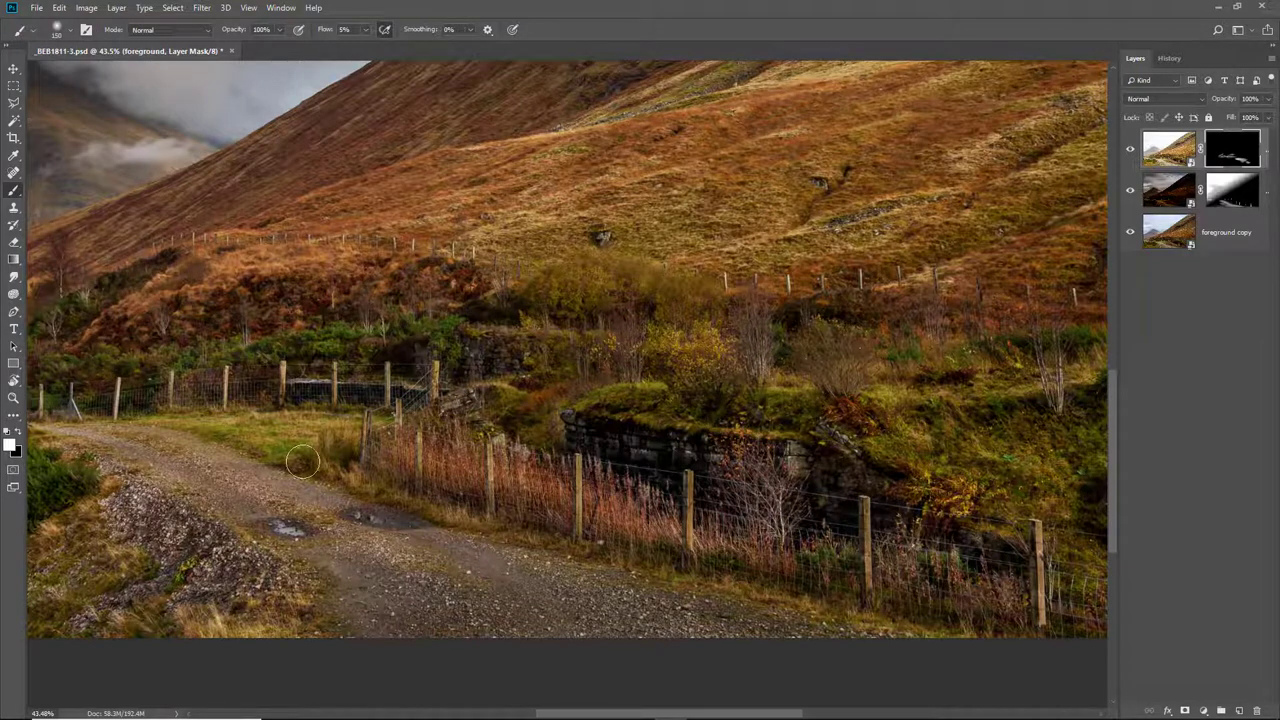
left_click_drag(134, 460, 665, 465)
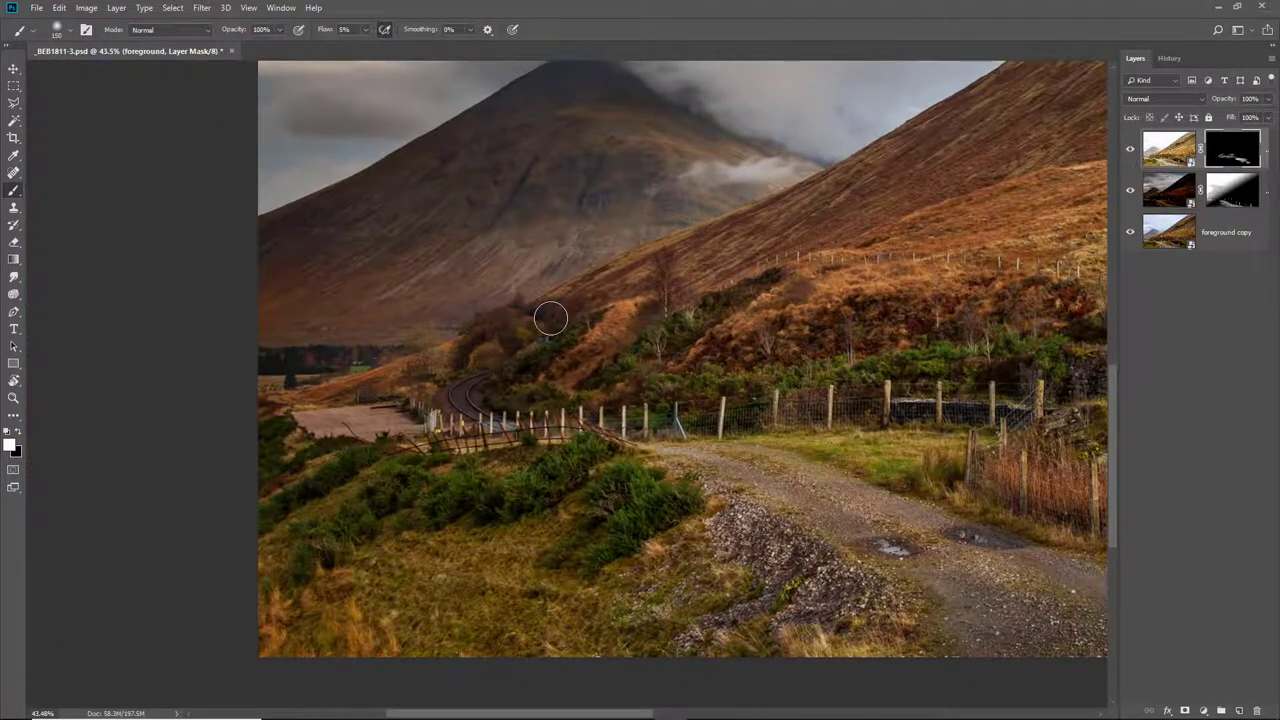
mouse_move(543, 314)
left_mouse_down()
mouse_move(569, 338)
mouse_move(478, 372)
mouse_move(529, 339)
mouse_move(472, 393)
mouse_move(543, 360)
mouse_move(457, 422)
mouse_move(520, 366)
mouse_move(452, 386)
mouse_move(602, 398)
mouse_move(433, 377)
mouse_move(474, 362)
mouse_move(252, 417)
mouse_move(412, 377)
mouse_move(219, 398)
mouse_move(668, 336)
mouse_move(520, 382)
mouse_move(645, 419)
mouse_move(491, 471)
mouse_move(546, 514)
mouse_move(416, 581)
mouse_move(460, 552)
left_mouse_up()
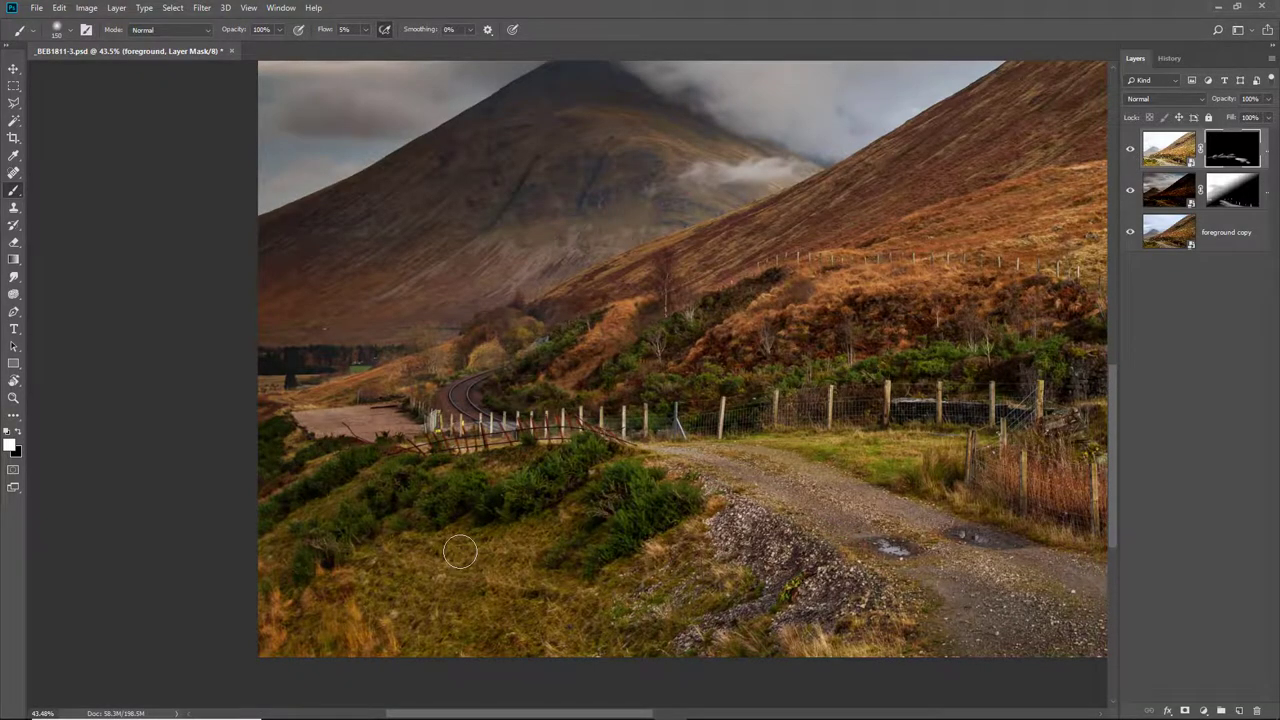
key("ctrl+0")
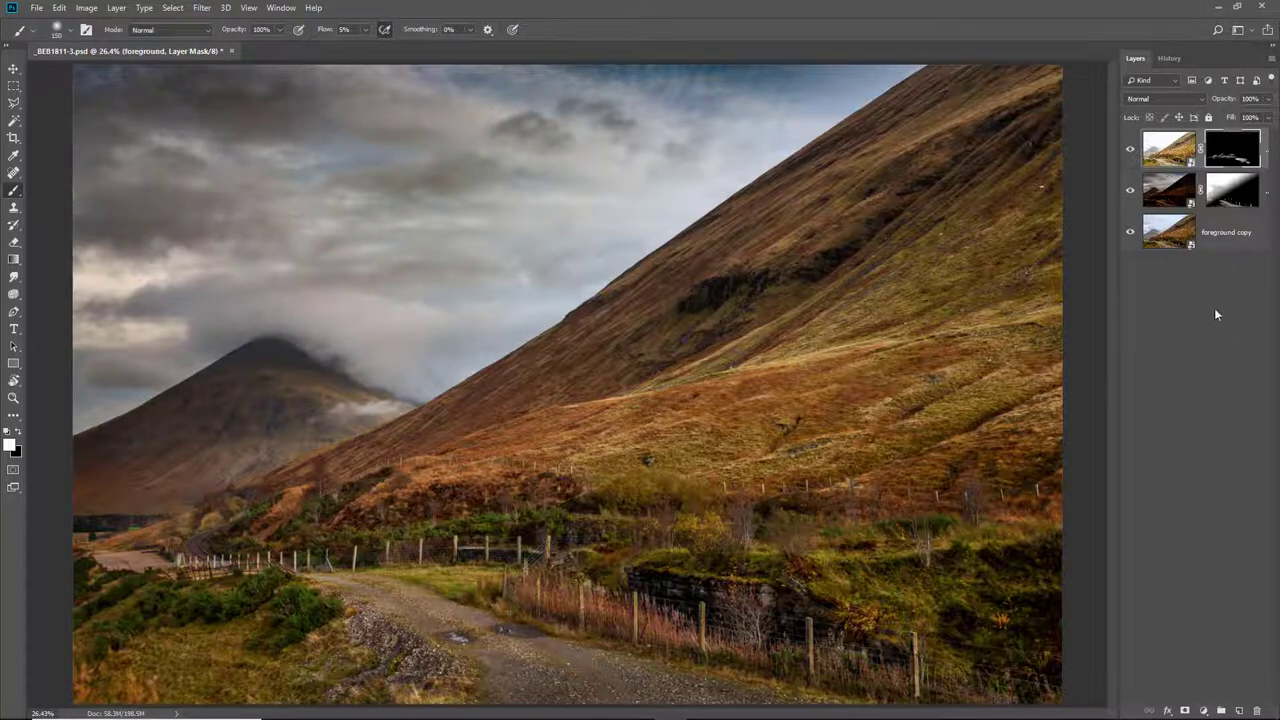
Flatten all the layers into a single image
left_click(1271, 64)
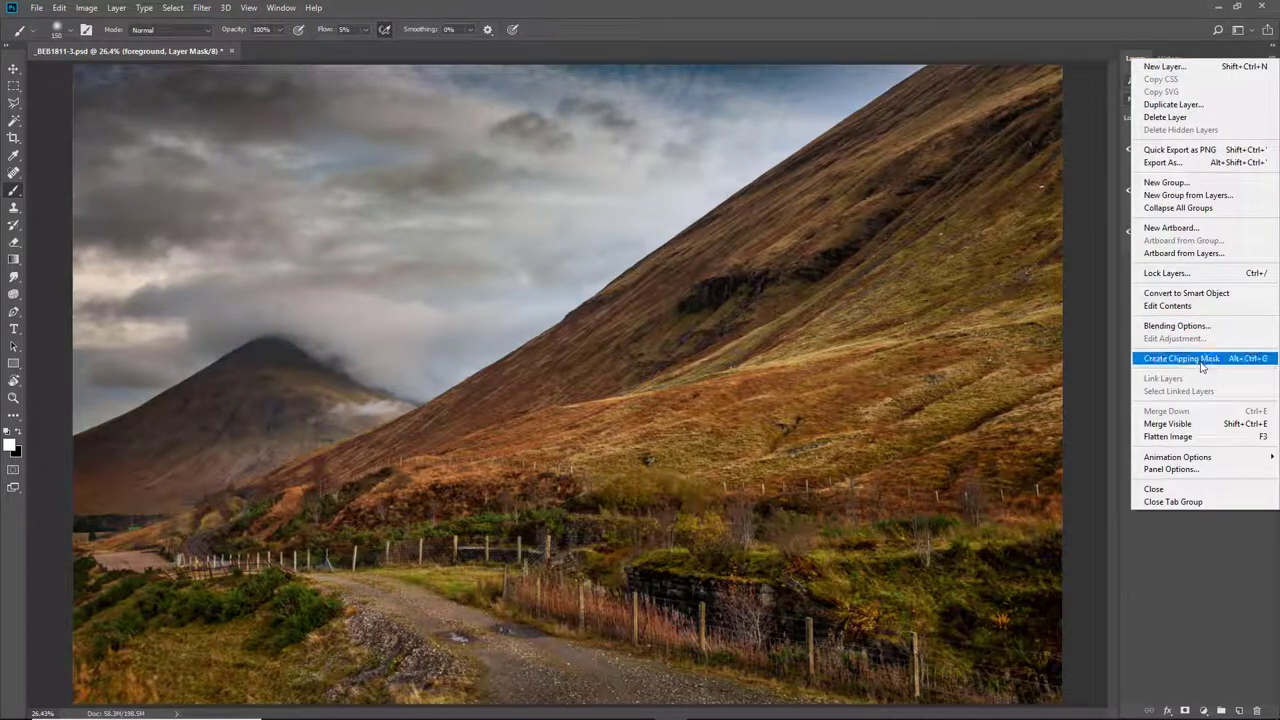
left_click(1181, 444)
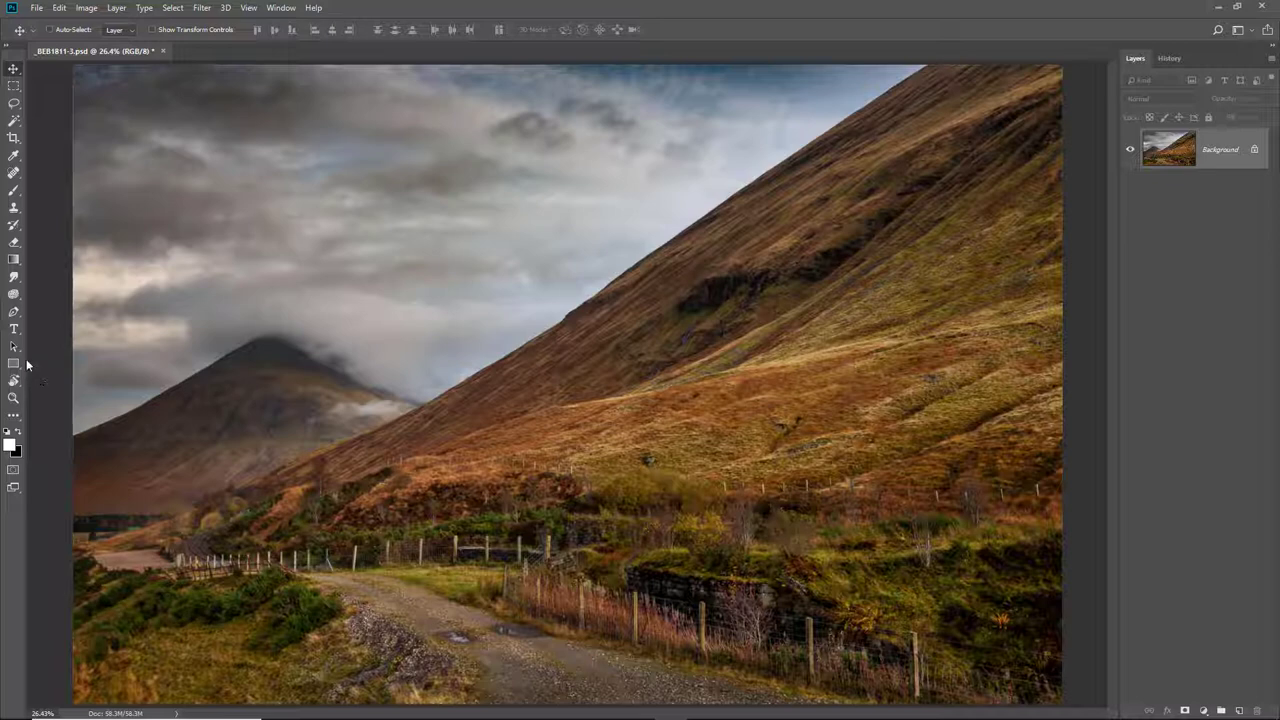
Draw a large freehand Lasso selection around the middle of the landscape, leaving a border outside it, and shift the selection slightly
left_click(13, 103)
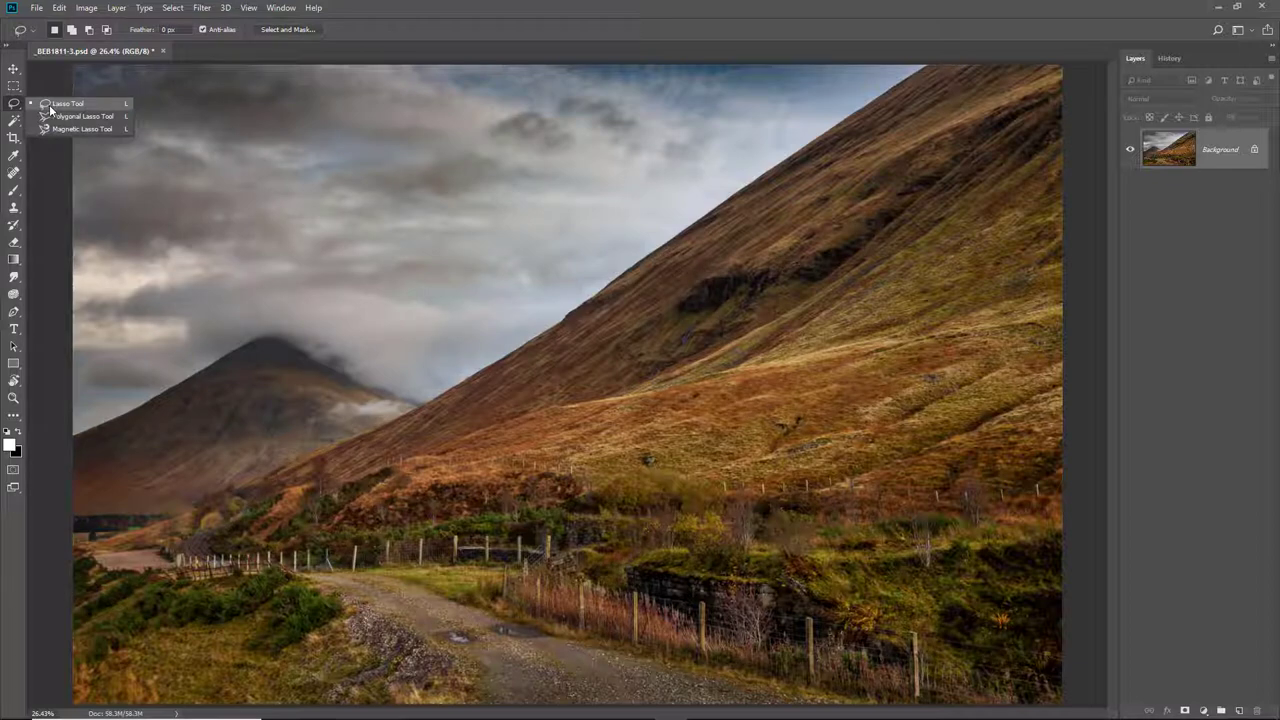
left_click(48, 104)
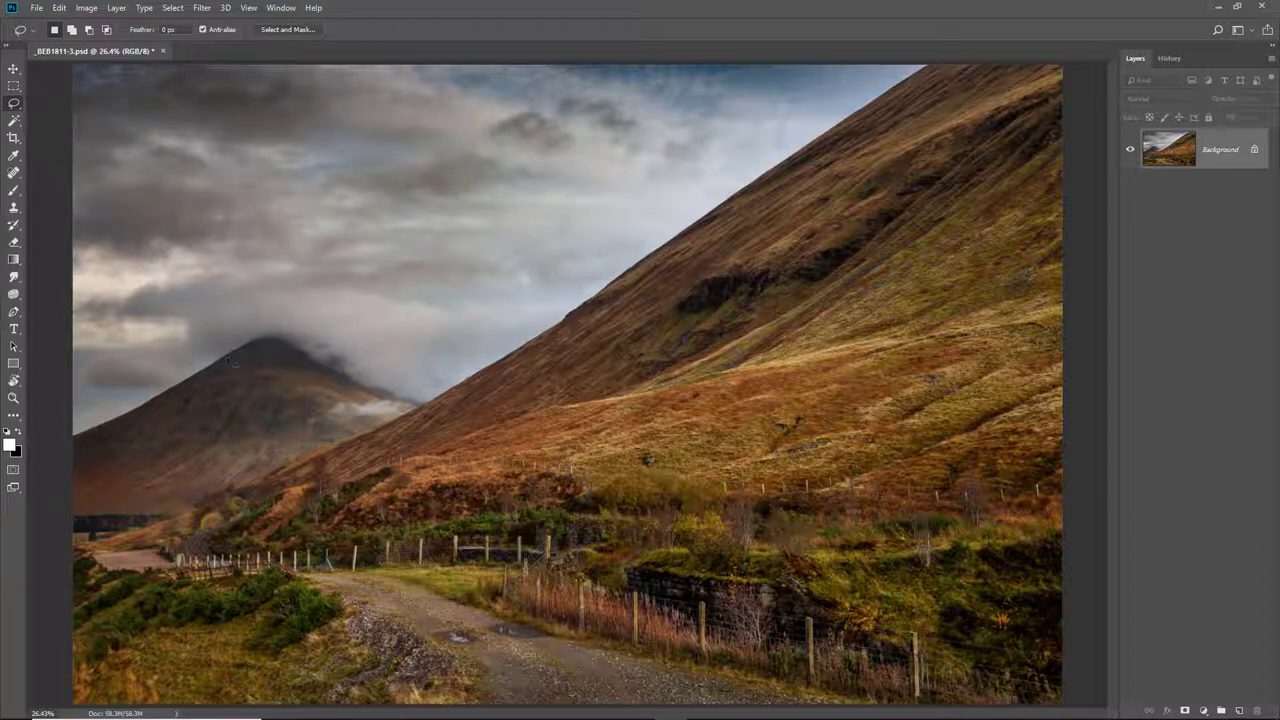
mouse_move(198, 380)
left_mouse_down()
mouse_move(190, 234)
mouse_move(240, 178)
mouse_move(325, 138)
mouse_move(460, 154)
mouse_move(719, 131)
mouse_move(903, 135)
mouse_move(942, 222)
mouse_move(954, 301)
mouse_move(934, 419)
mouse_move(942, 563)
mouse_move(844, 604)
mouse_move(636, 624)
mouse_move(208, 607)
mouse_move(179, 465)
mouse_move(180, 202)
mouse_move(191, 182)
mouse_move(262, 178)
left_mouse_up()
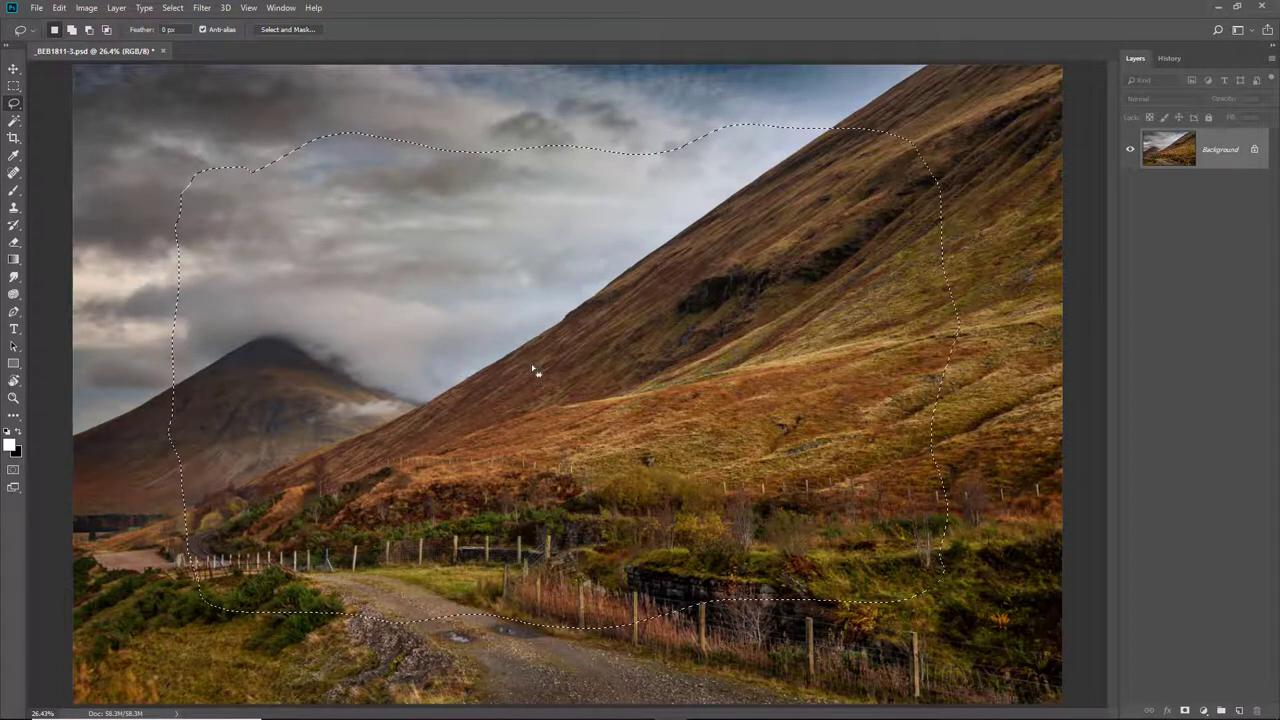
mouse_move(530, 369)
left_mouse_down()
mouse_move(547, 378)
mouse_move(536, 380)
left_mouse_up()
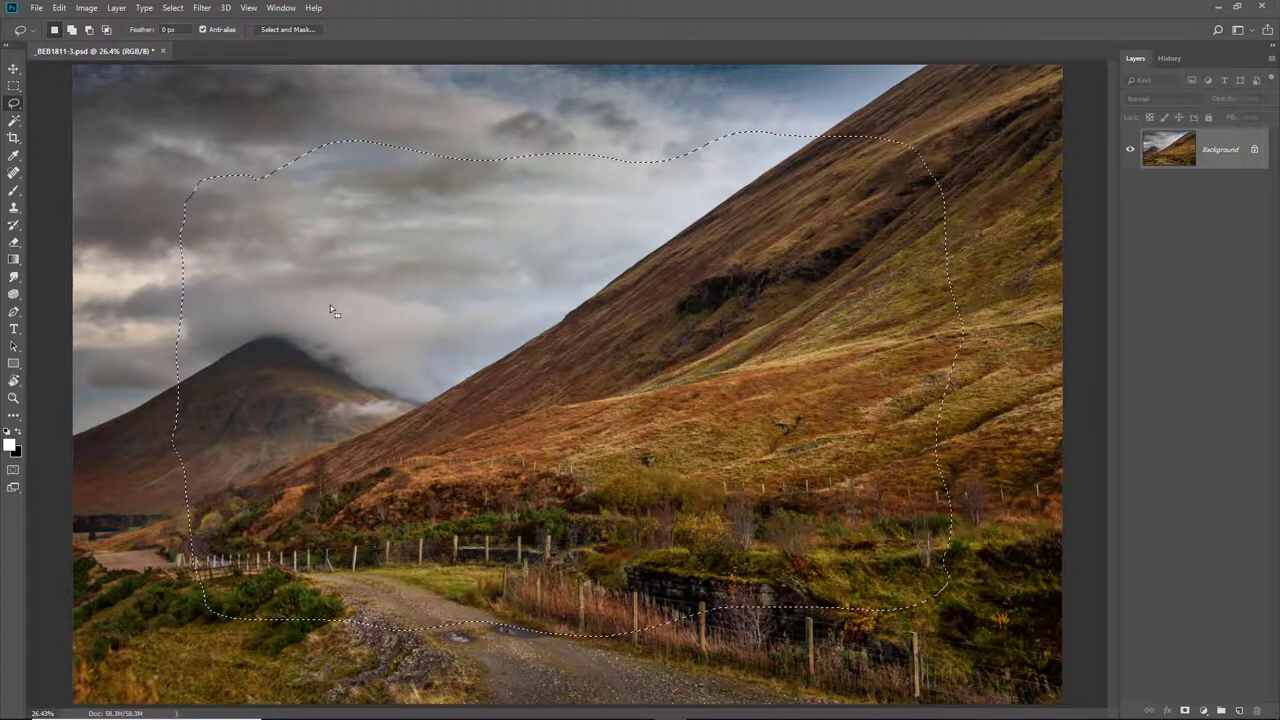
Invert the freehand selection to cover the image border and feather its edge by 450 px with Select and Mask
left_click(172, 9)
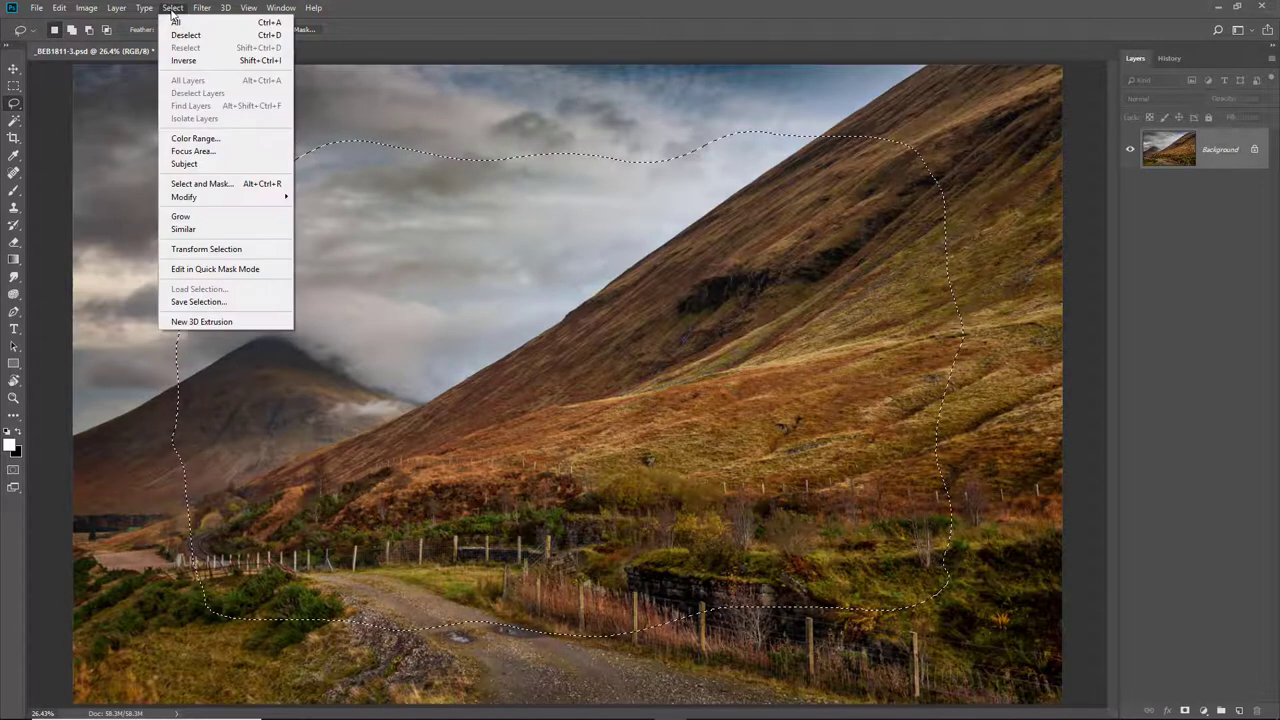
left_click(182, 61)
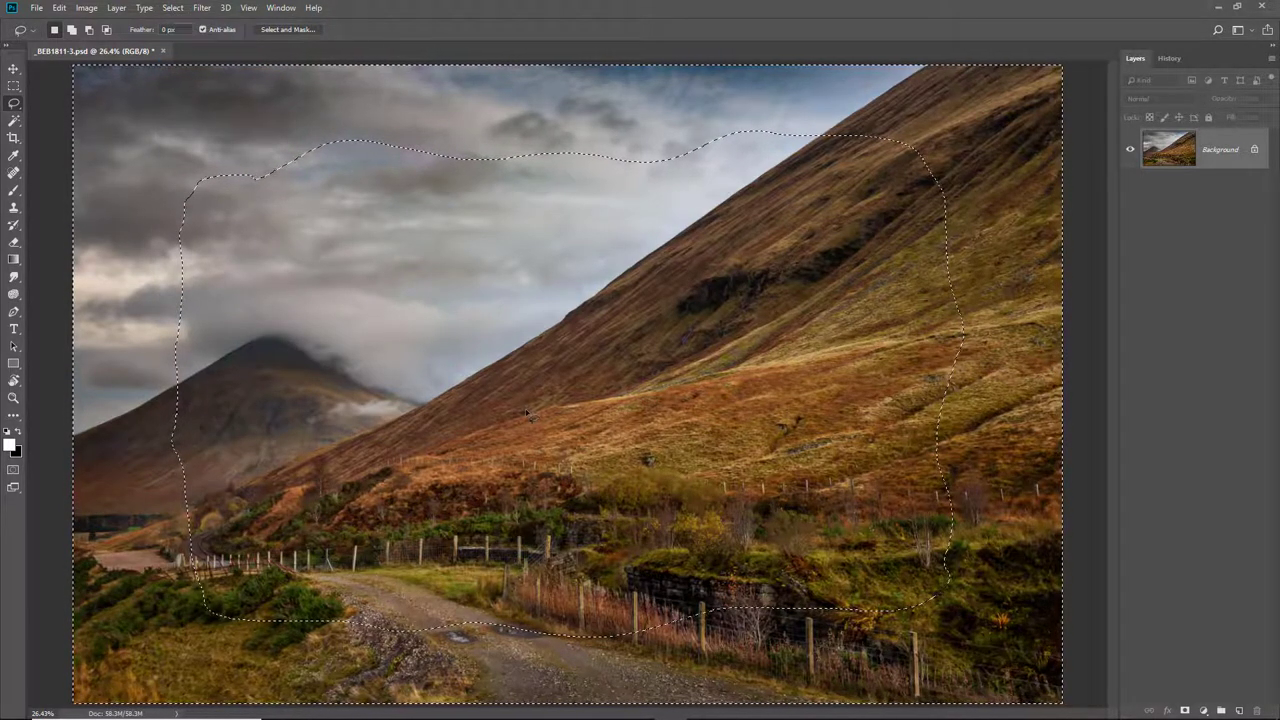
left_click(289, 30)
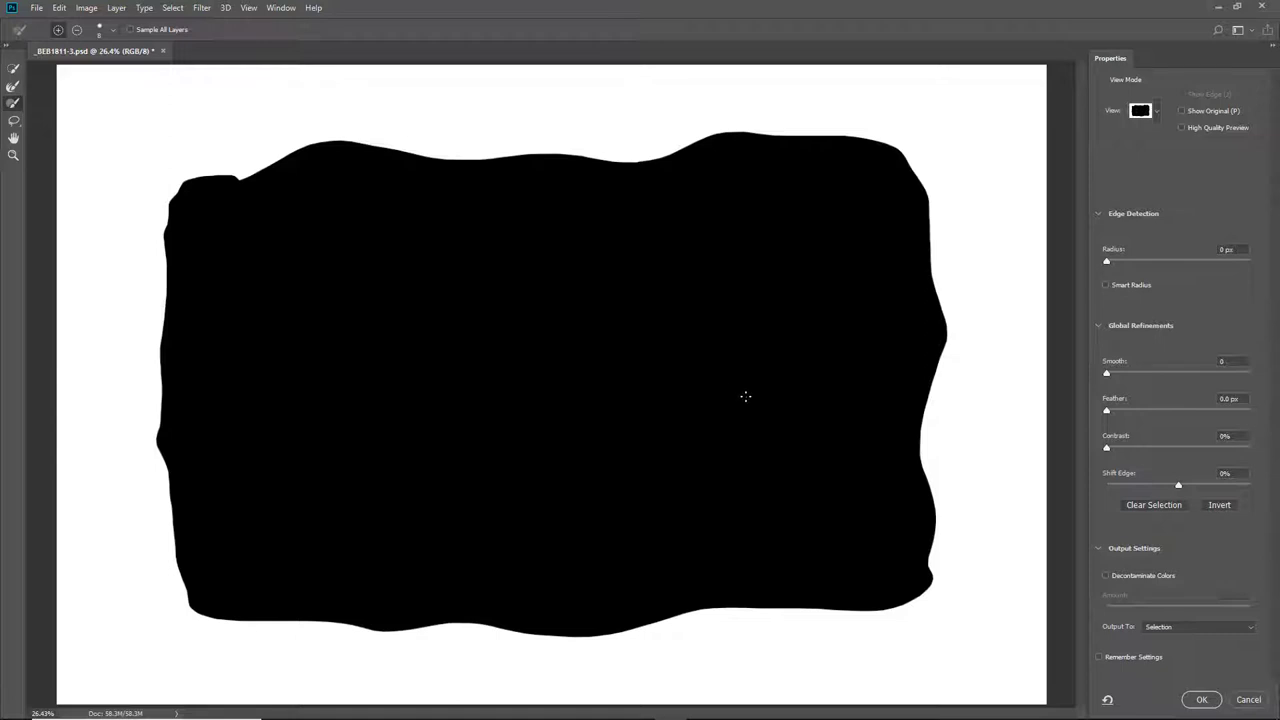
left_click(1240, 399)
type("450")
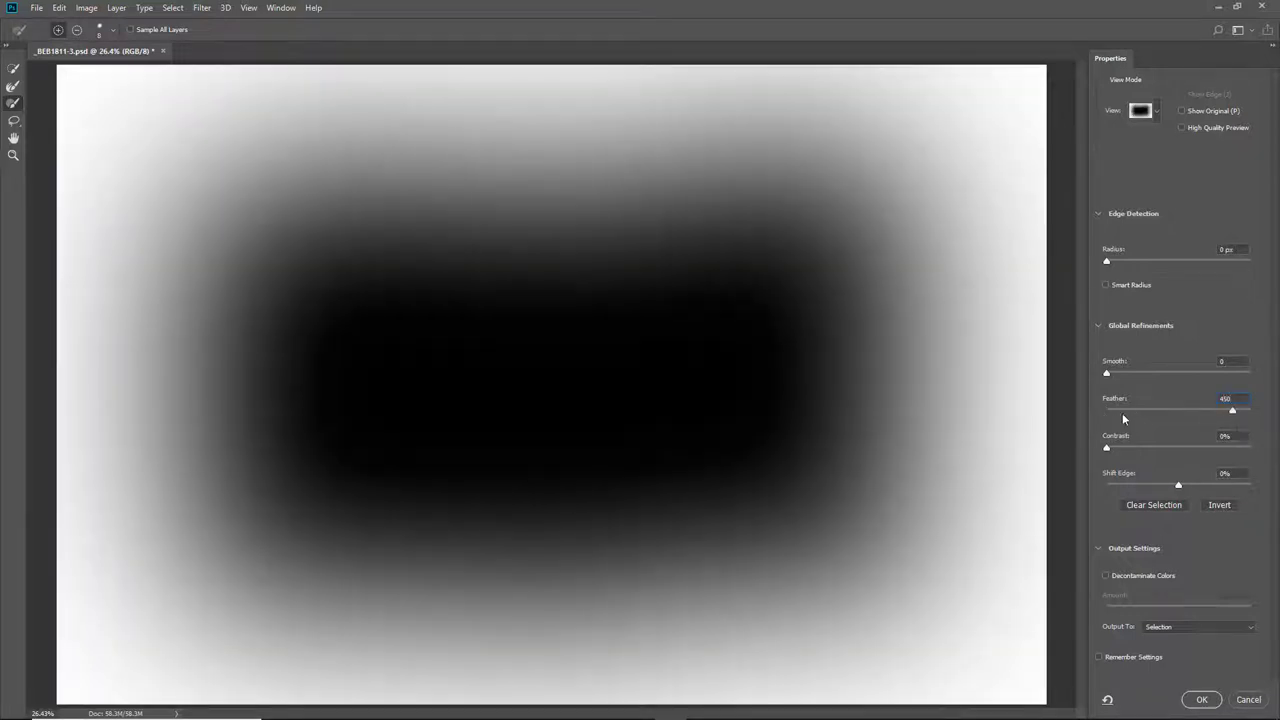
left_click(1202, 702)
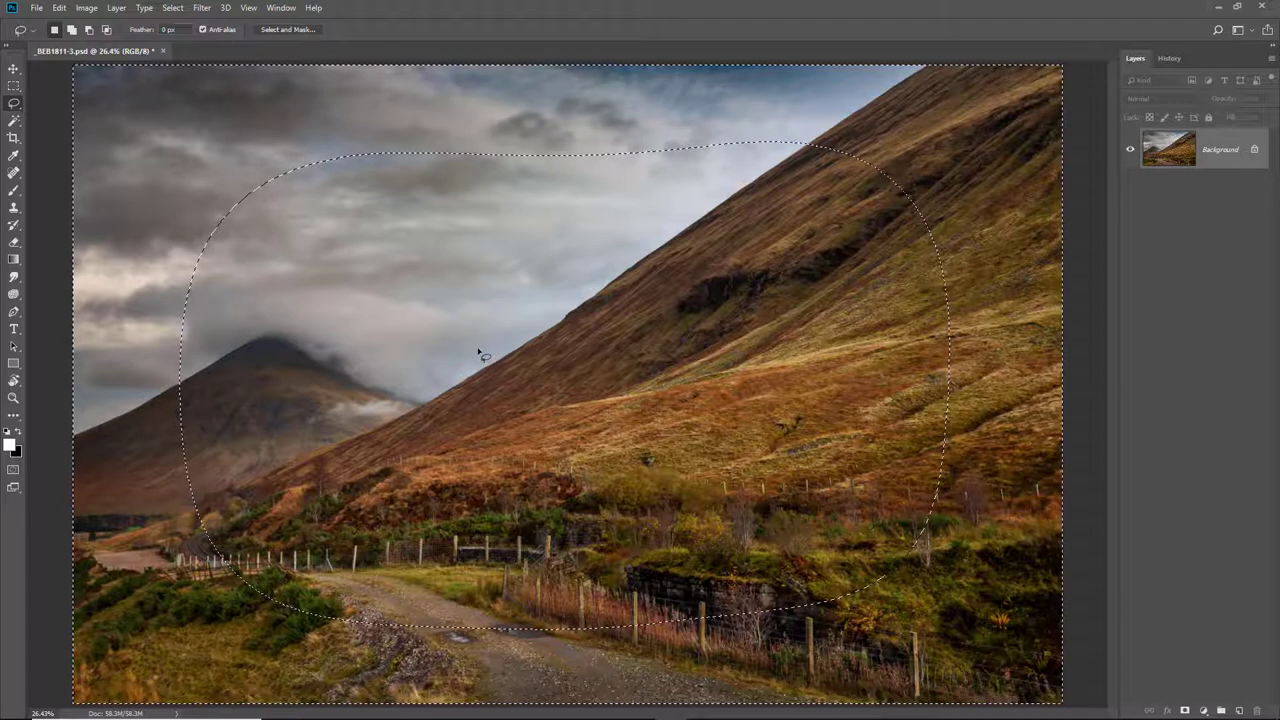
Clear the selection outline from view and apply a Levels adjustment with midtones at 0.83, comparing the preview off and on
key("ctrl+d")
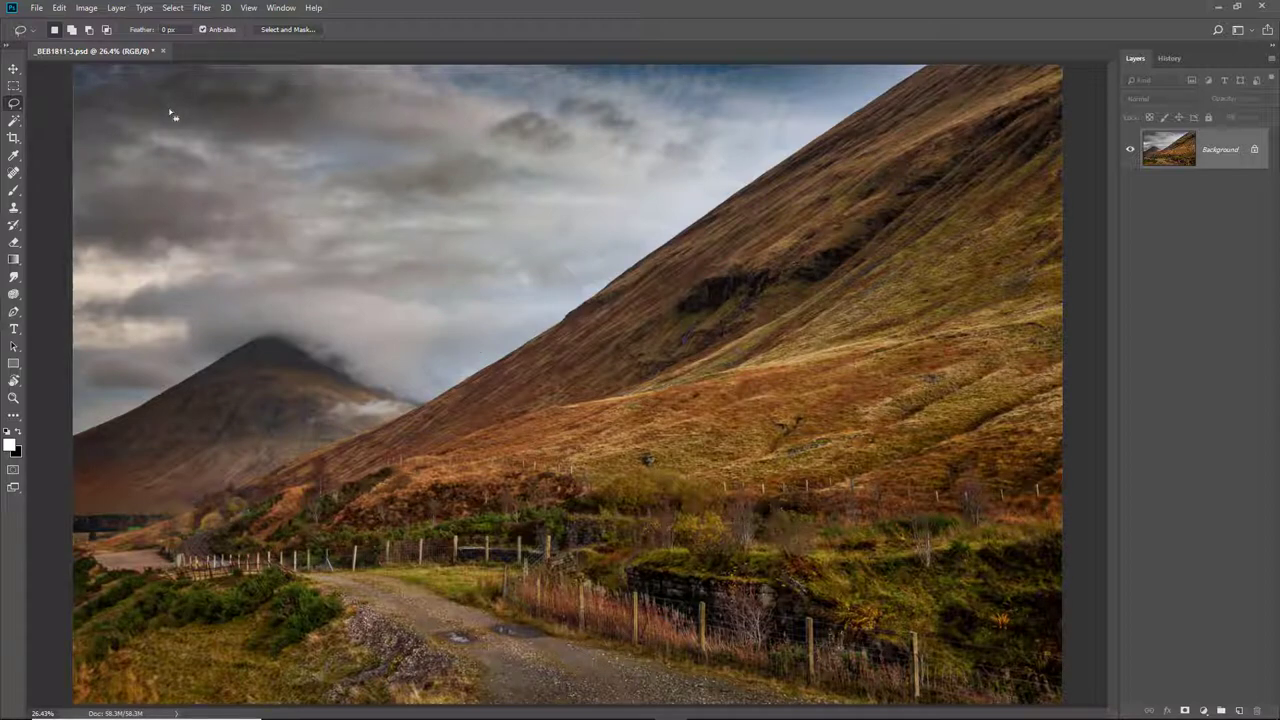
left_click(87, 7)
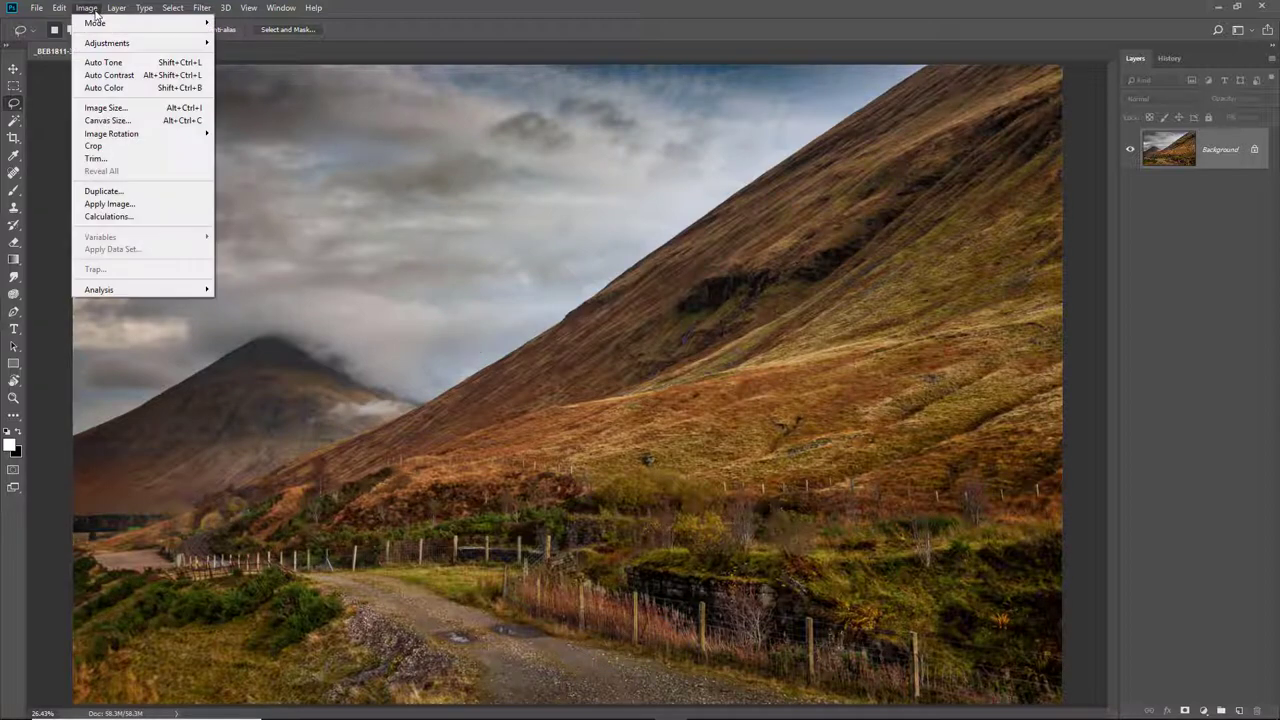
mouse_move(103, 45)
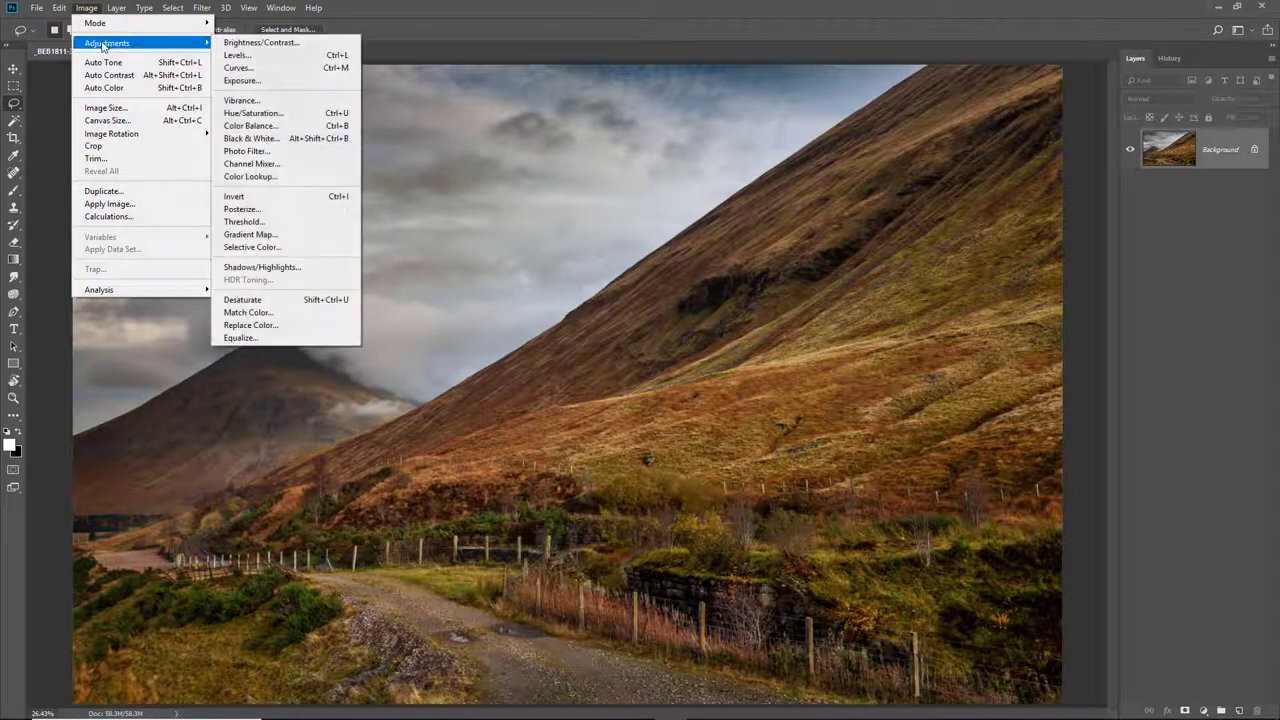
left_click(238, 56)
left_click_drag(1081, 342, 584, 280)
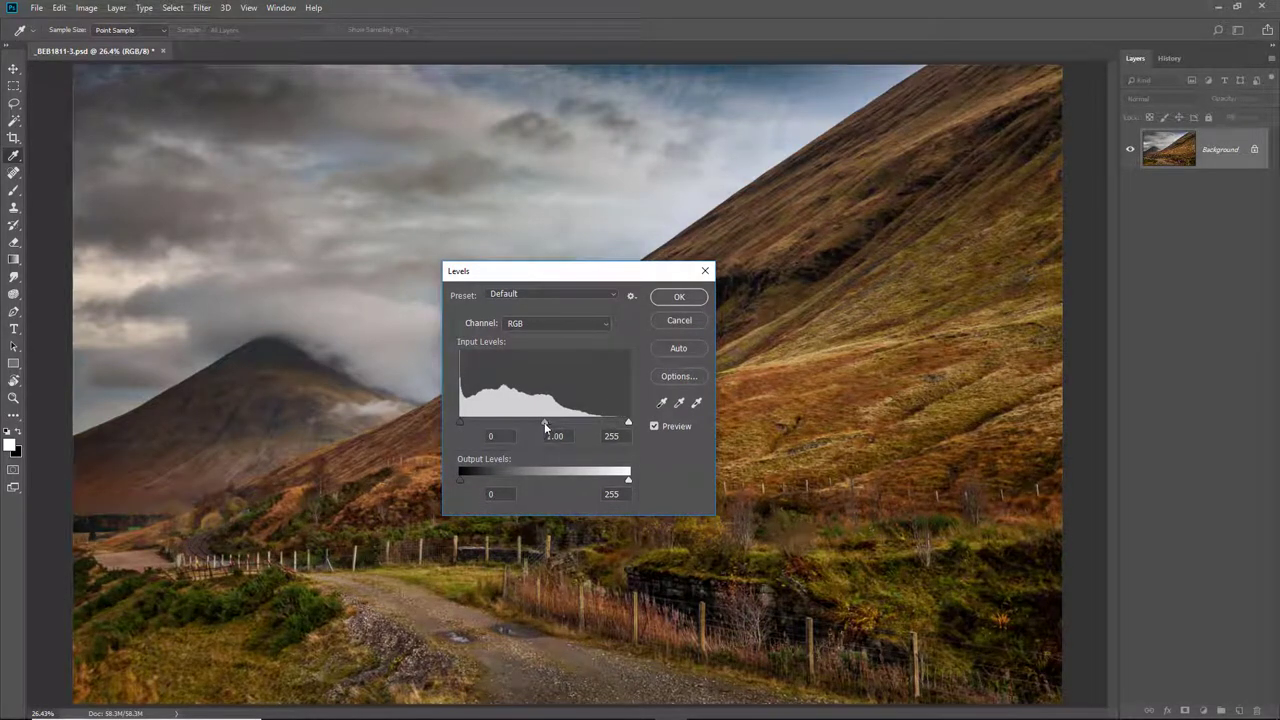
left_click_drag(544, 420, 549, 428)
left_click(566, 438)
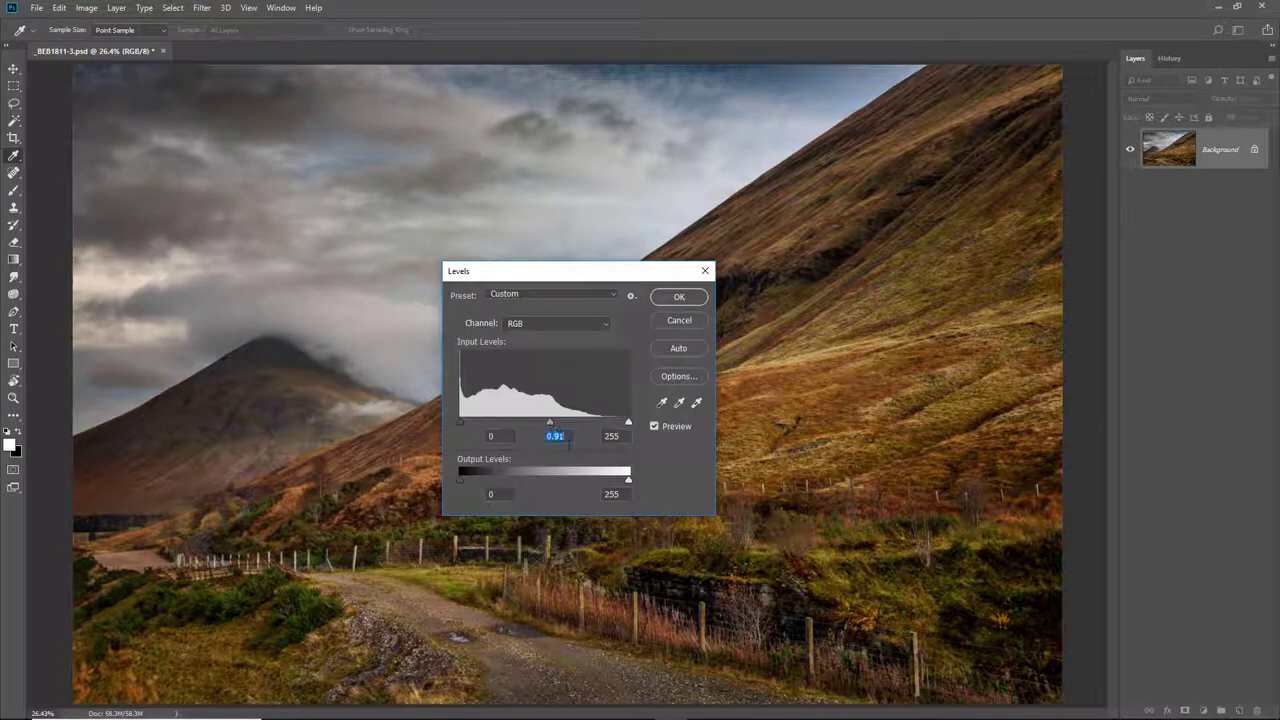
left_click(654, 427)
left_click(654, 426)
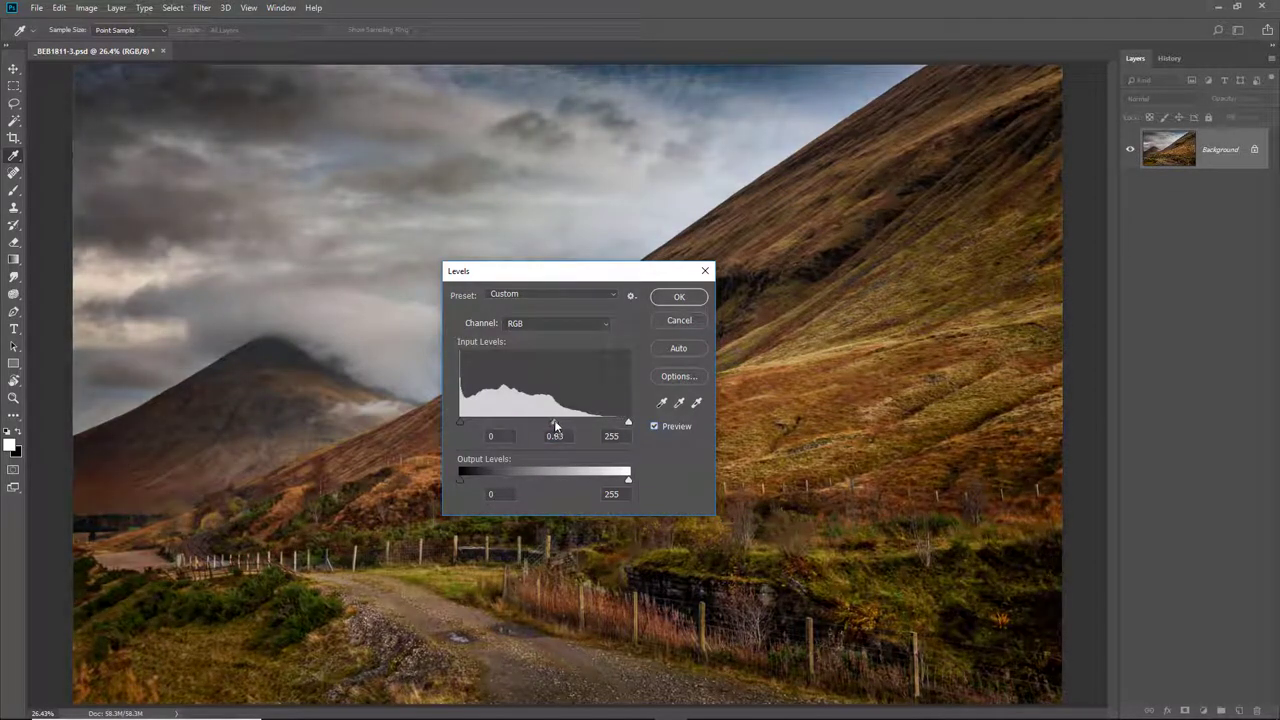
left_click(555, 424)
left_click(654, 428)
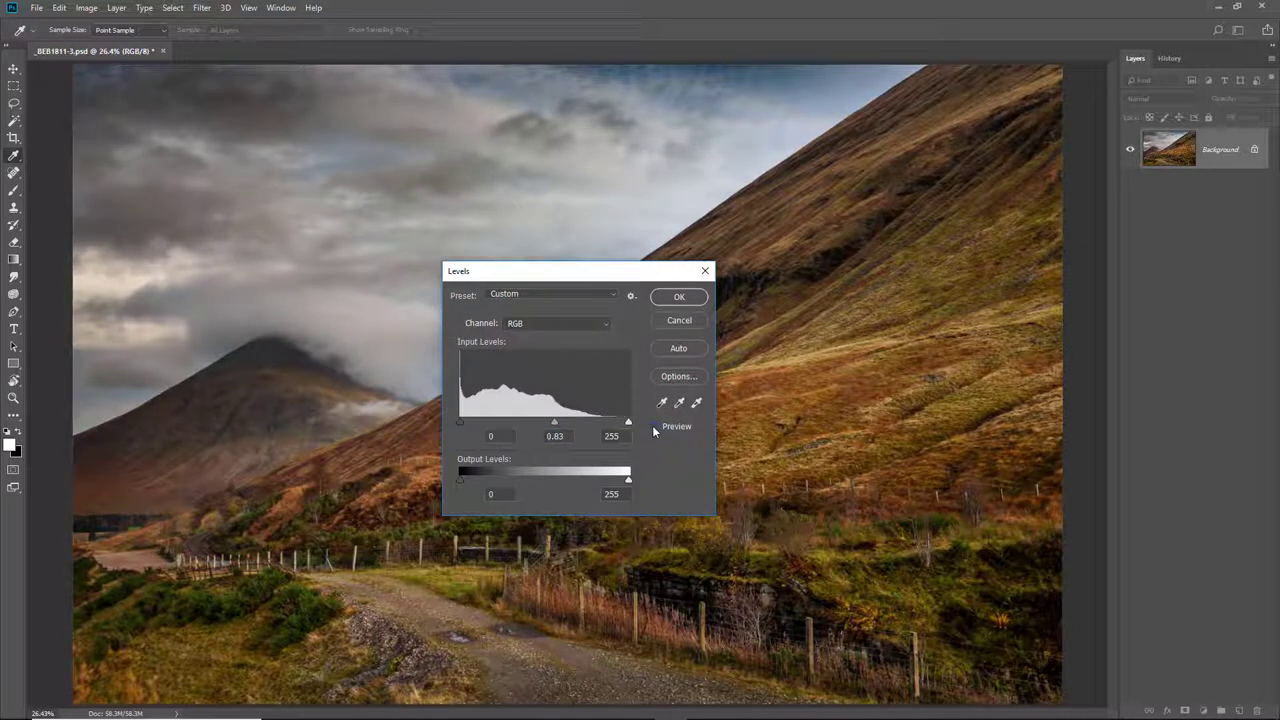
left_click(652, 425)
left_click(678, 298)
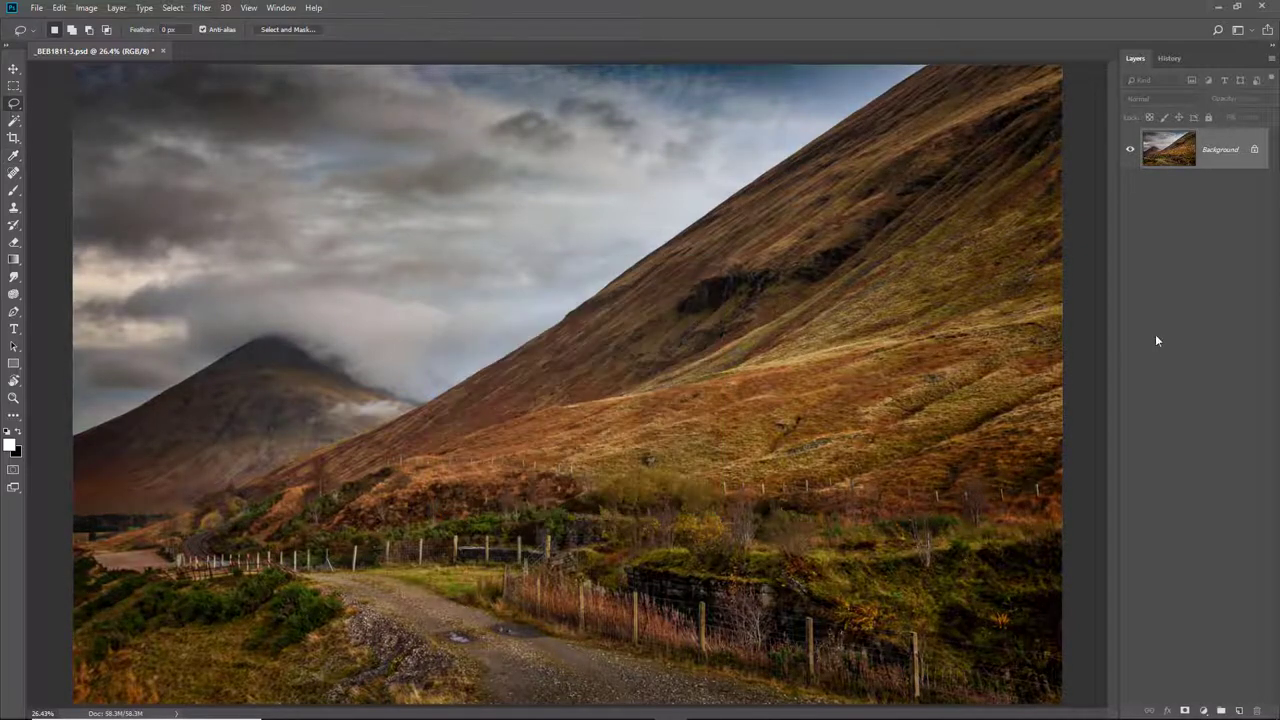